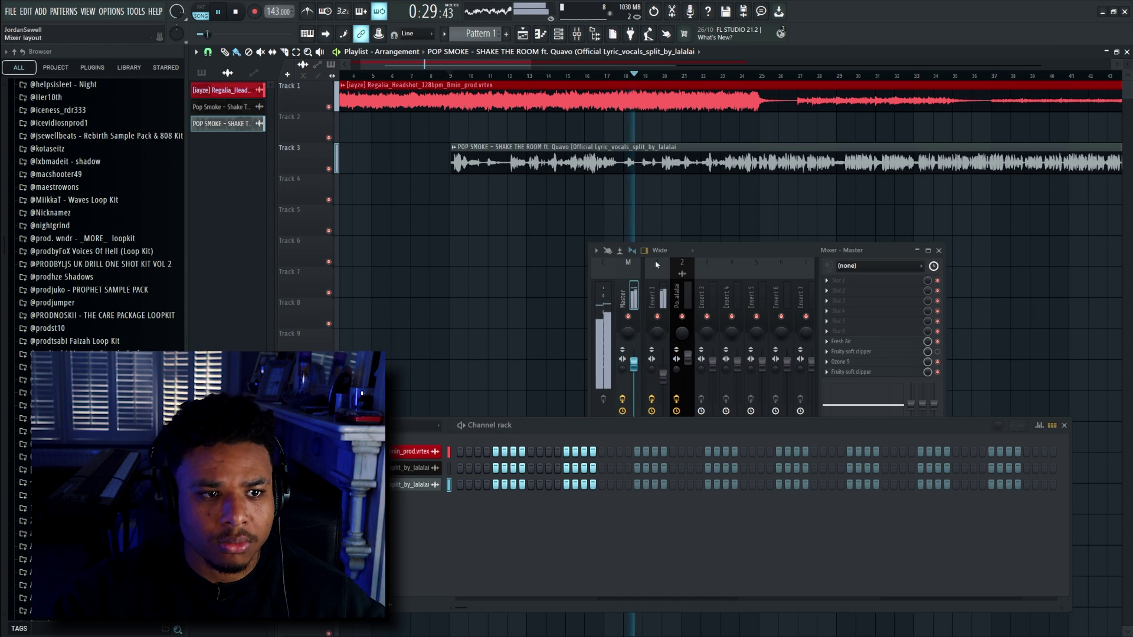
# Step: Show the effects on mixer Insert 1 and open the Pop Smoke vocal clip on Track 3
pyautogui.click(653, 295)
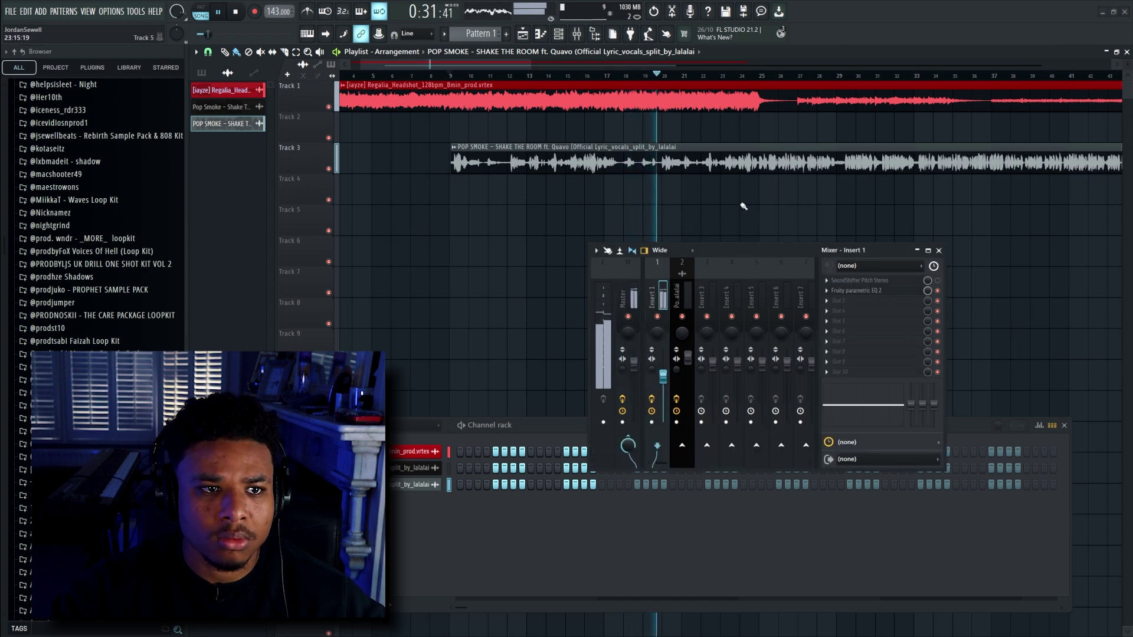
pyautogui.doubleClick(614, 164)
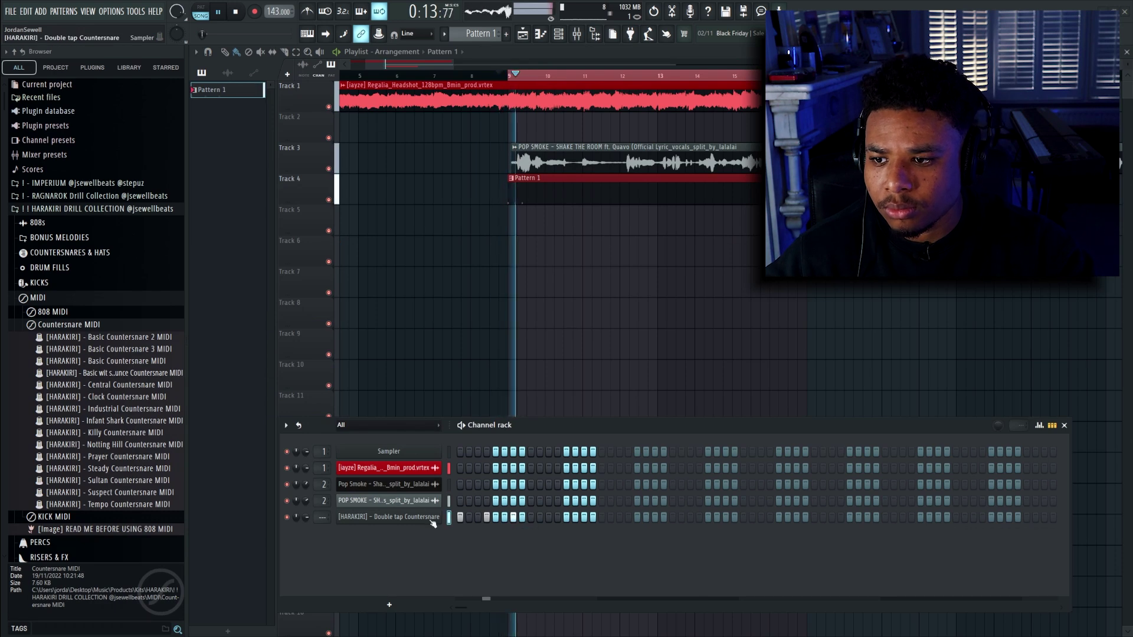
# Step: Open the Double tap Countersnare's notes in the piano roll and duplicate them until they fill bars 1 to 4
pyautogui.rightClick(432, 523)
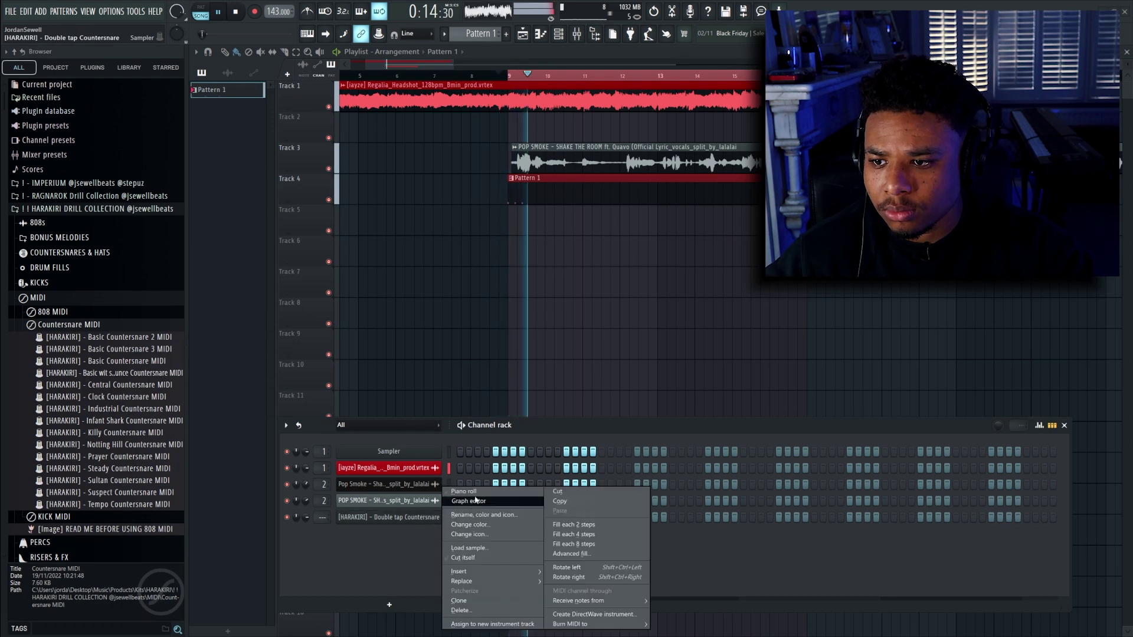
pyautogui.click(466, 491)
pyautogui.hotkey('ctrl', 'a')
pyautogui.hotkey('ctrl', 'b')
pyautogui.hotkey('ctrl', 'b')
pyautogui.hotkey('ctrl', 'b')
pyautogui.hotkey('ctrl', 'b')
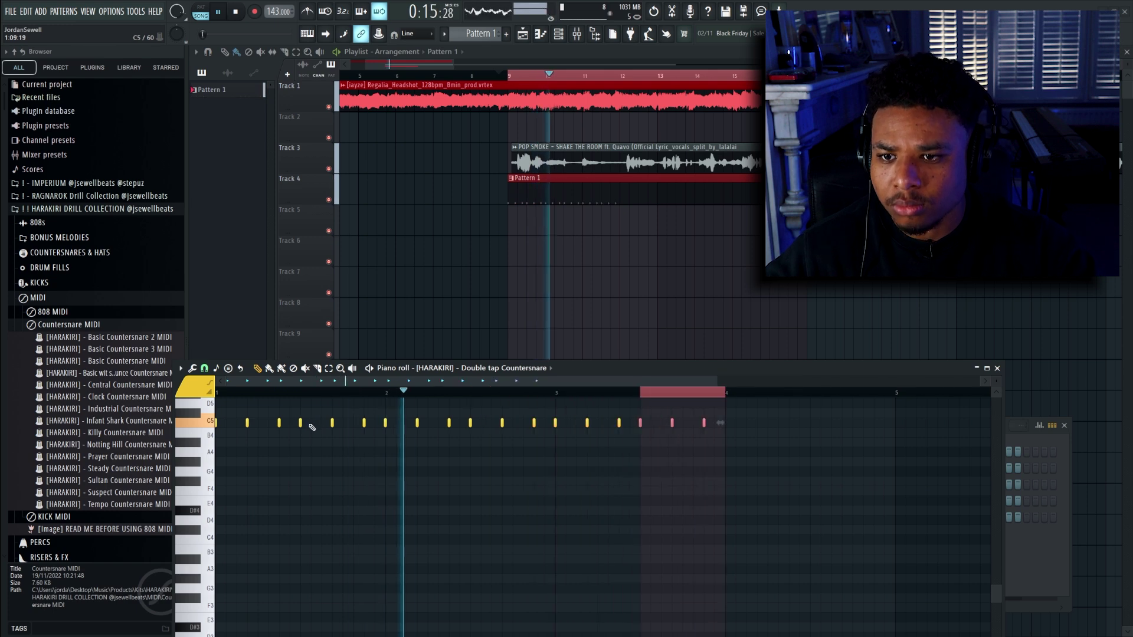
pyautogui.hotkey('ctrl', 'b')
pyautogui.hotkey('ctrl', 'b')
pyautogui.hotkey('ctrl', 'b')
pyautogui.hotkey('ctrl', 'a')
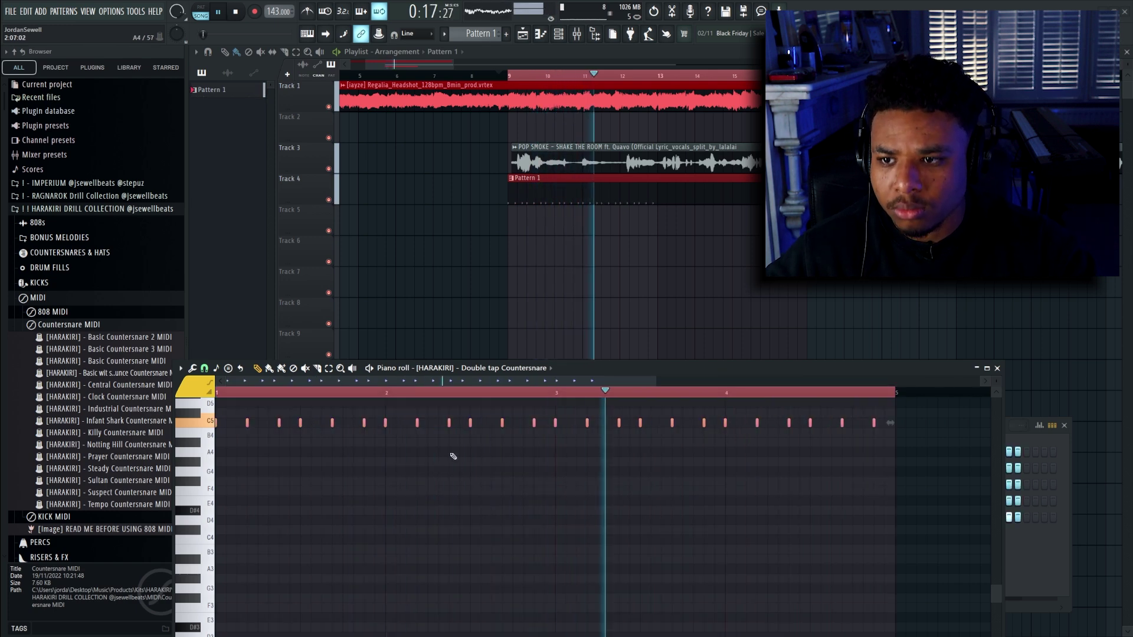
# Step: Duplicate the four-bar countersnare pattern into bars 5 to 8
pyautogui.moveTo(687, 368); pyautogui.dragTo(710, 289)
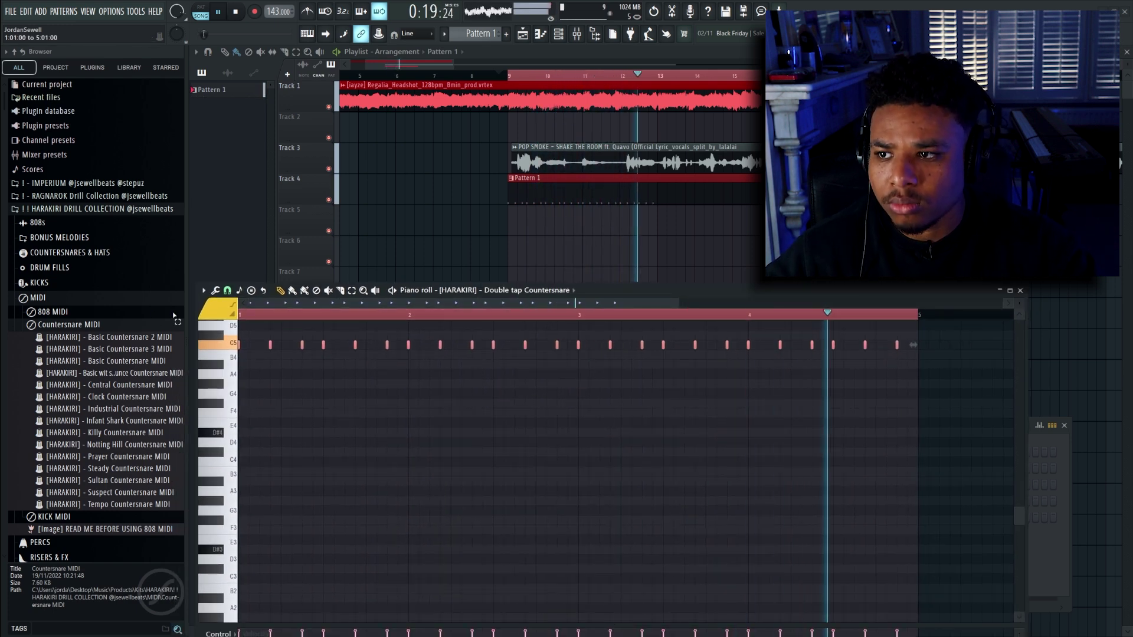
pyautogui.moveTo(210, 315); pyautogui.dragTo(208, 315)
pyautogui.hotkey('ctrl', 'b')
pyautogui.scroll(-4, 670, 444)
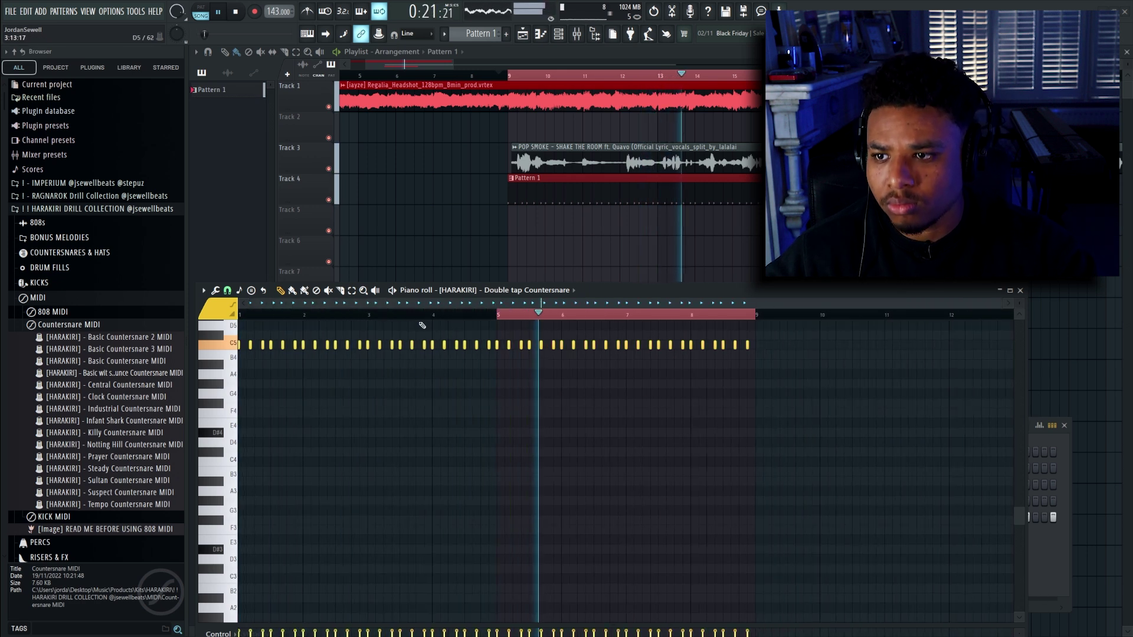
# Step: Enlarge the piano roll and add quieter extra countersnare hits between the existing notes in bar 4
pyautogui.scroll(3, 423, 325)
pyautogui.doubleClick(719, 295)
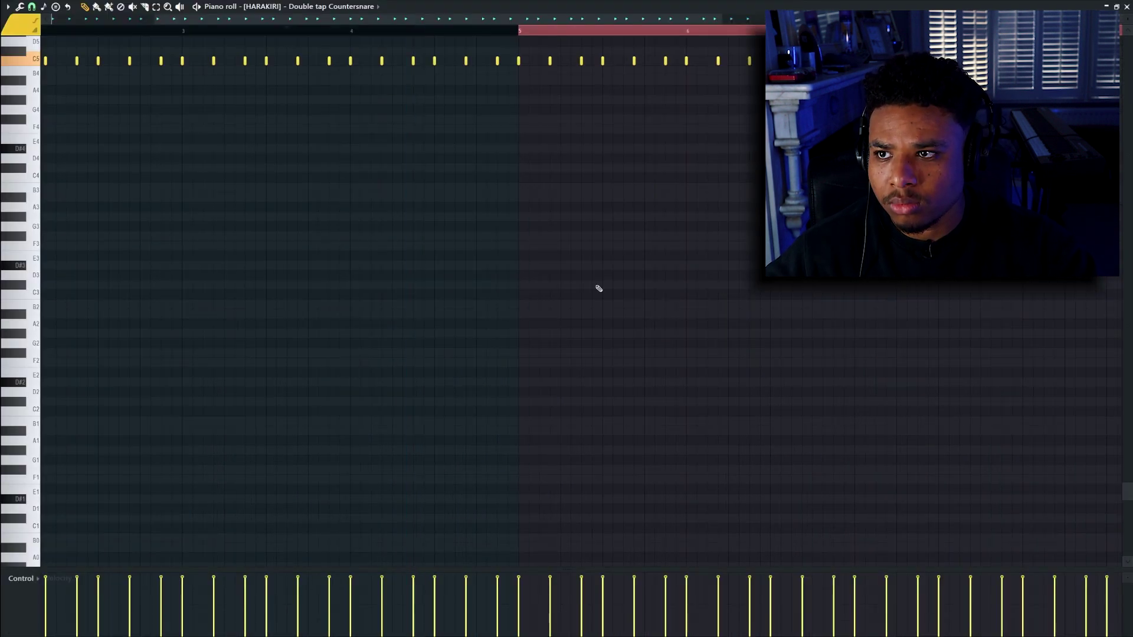
pyautogui.click(362, 177)
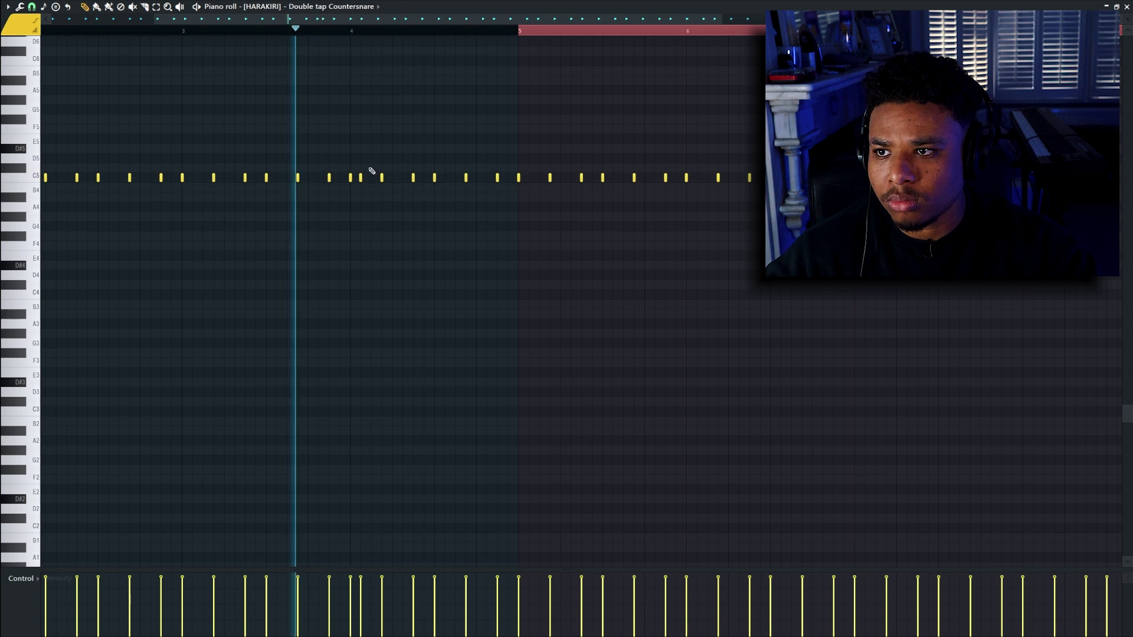
pyautogui.hotkey('ctrl', 'z')
pyautogui.click(423, 177)
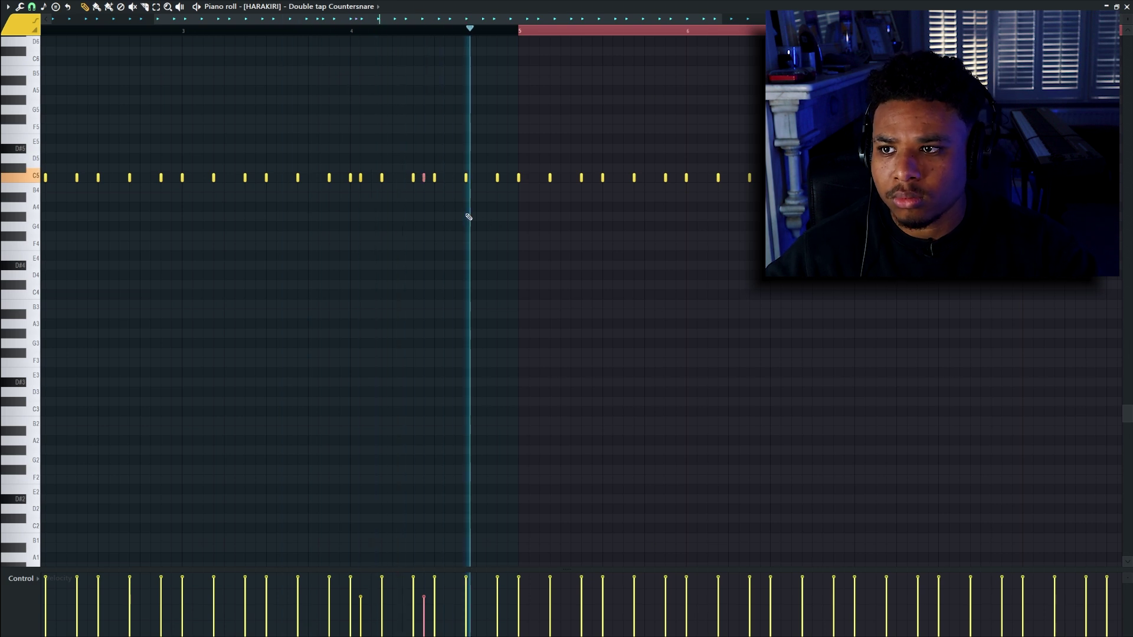
pyautogui.hotkey('ctrl', 'z')
pyautogui.click(404, 178)
pyautogui.scroll(-3, 425, 253)
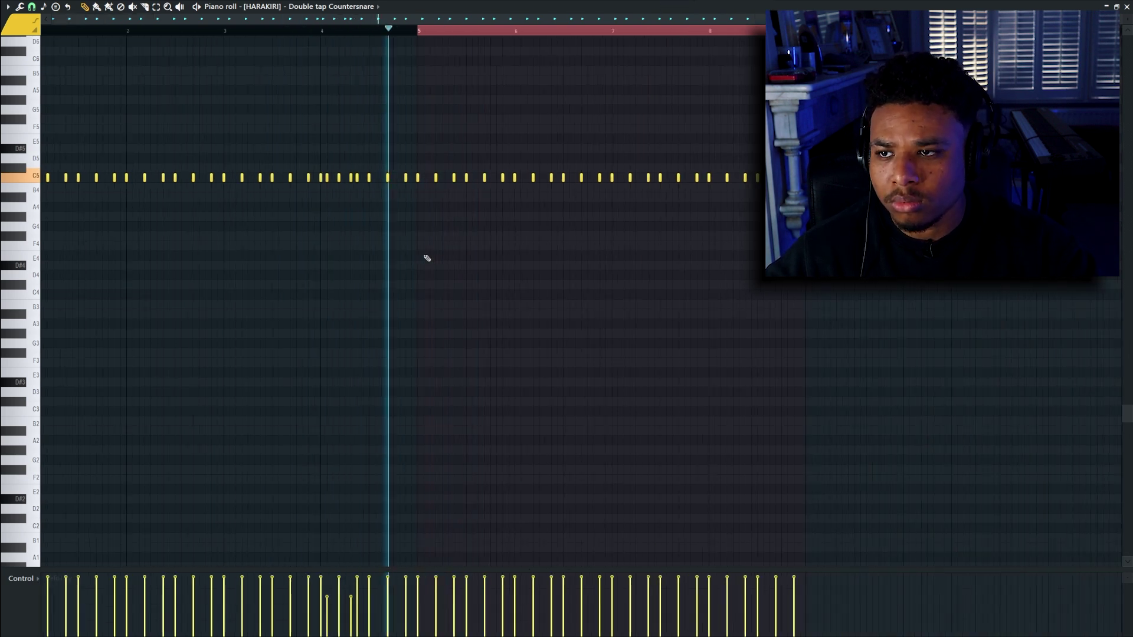
pyautogui.scroll(3, 385, 187)
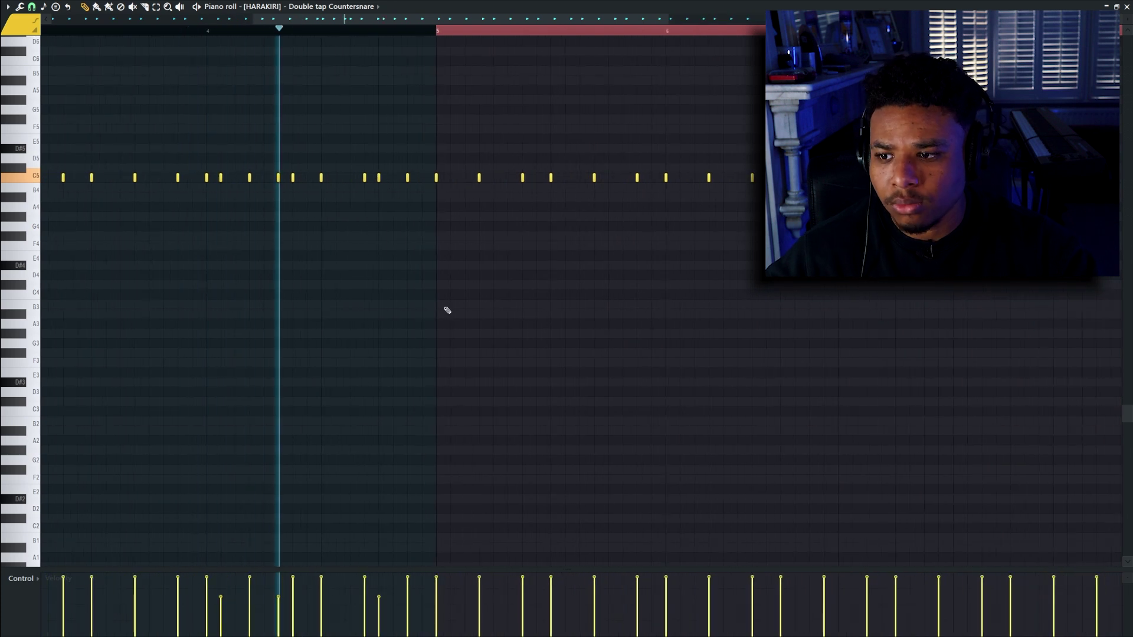
# Step: Replace the countersnare notes in bars 5 to 8 with a copy of bars 1 to 4, and close the piano roll
pyautogui.scroll(-1, 365, 244)
pyautogui.rightClick(411, 178)
pyautogui.scroll(-2, 483, 235)
pyautogui.moveTo(784, 134); pyautogui.dragTo(409, 211)
pyautogui.press('Delete')
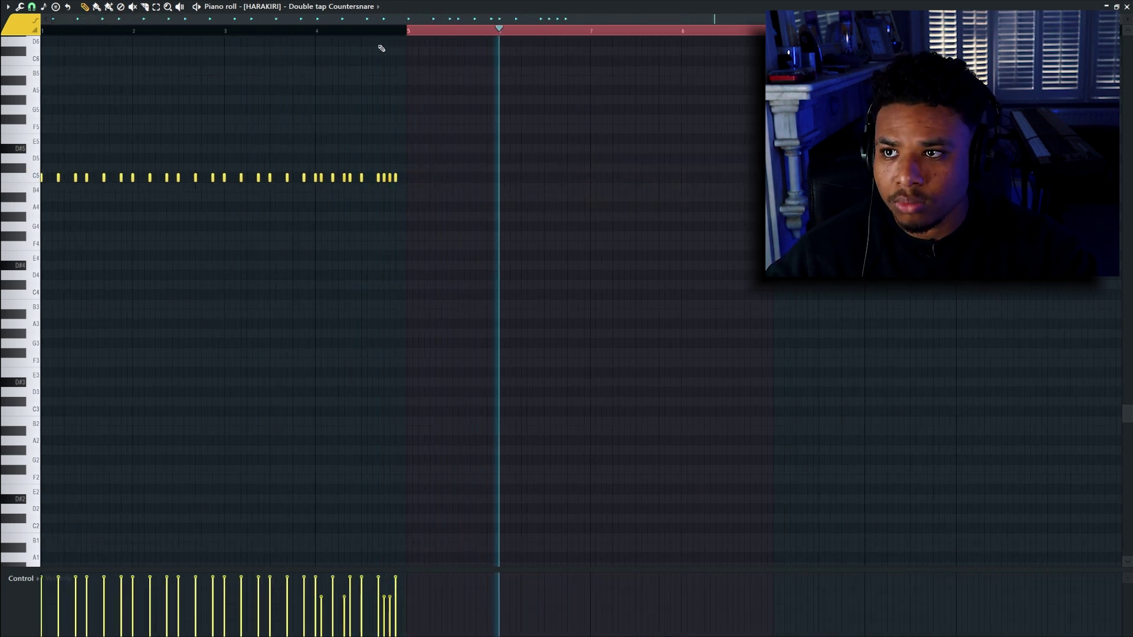
pyautogui.moveTo(407, 31); pyautogui.dragTo(3, 88)
pyautogui.hotkey('ctrl', 'b')
pyautogui.hotkey('ctrl', 'a')
pyautogui.click(1126, 6)
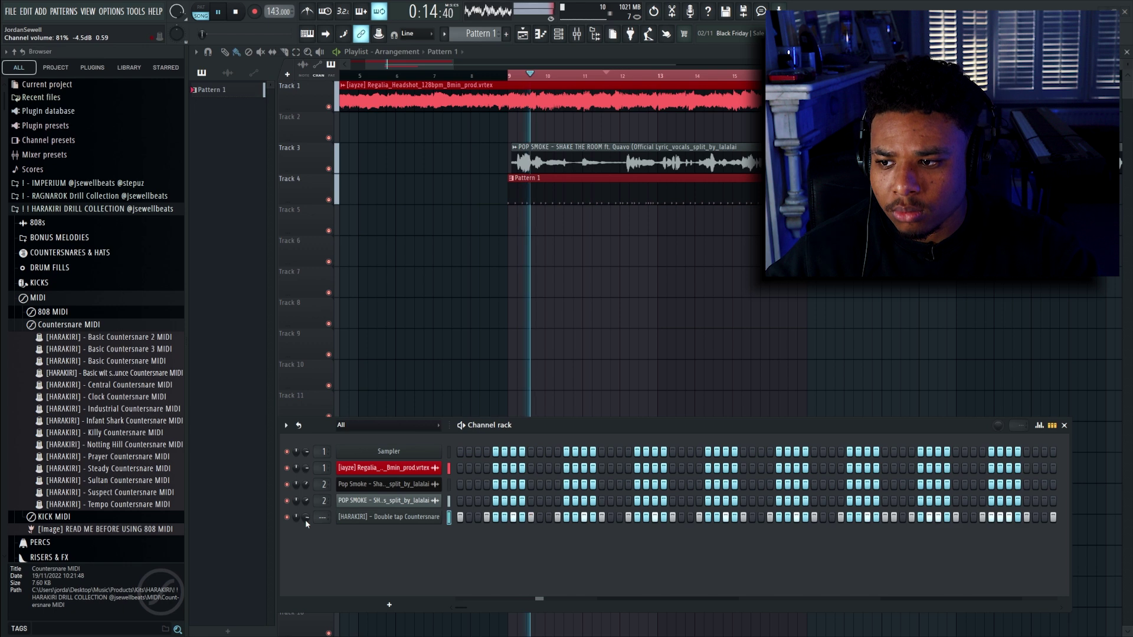
# Step: Route the Double tap Countersnare to mixer track 3 and reset that track's stereo separation
pyautogui.click(363, 517)
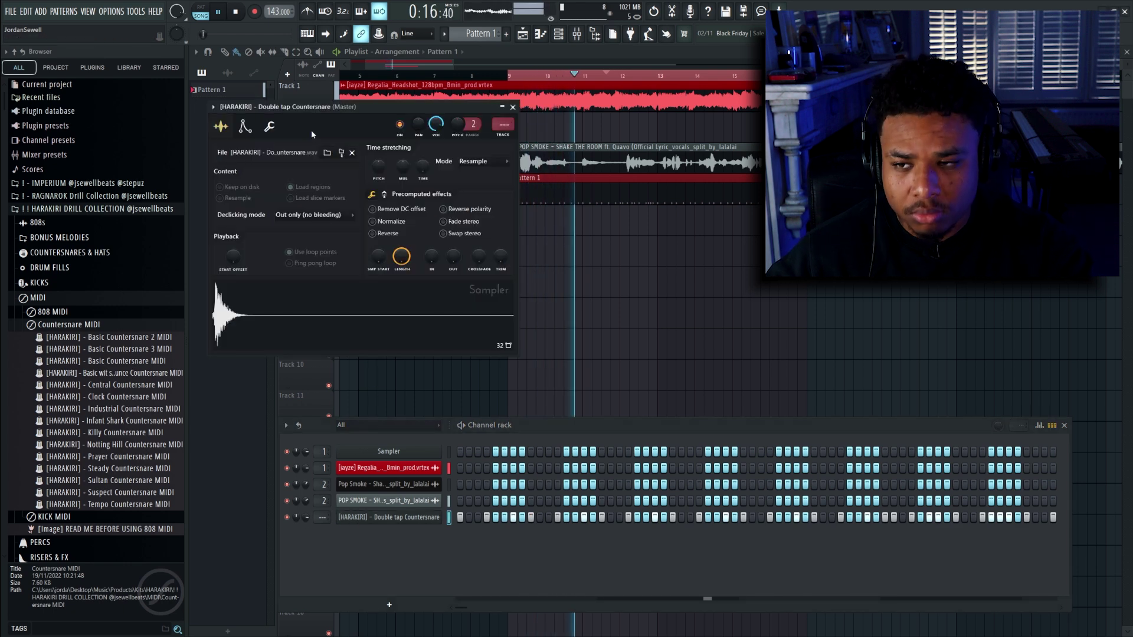
pyautogui.hotkey('ctrl', 'l')
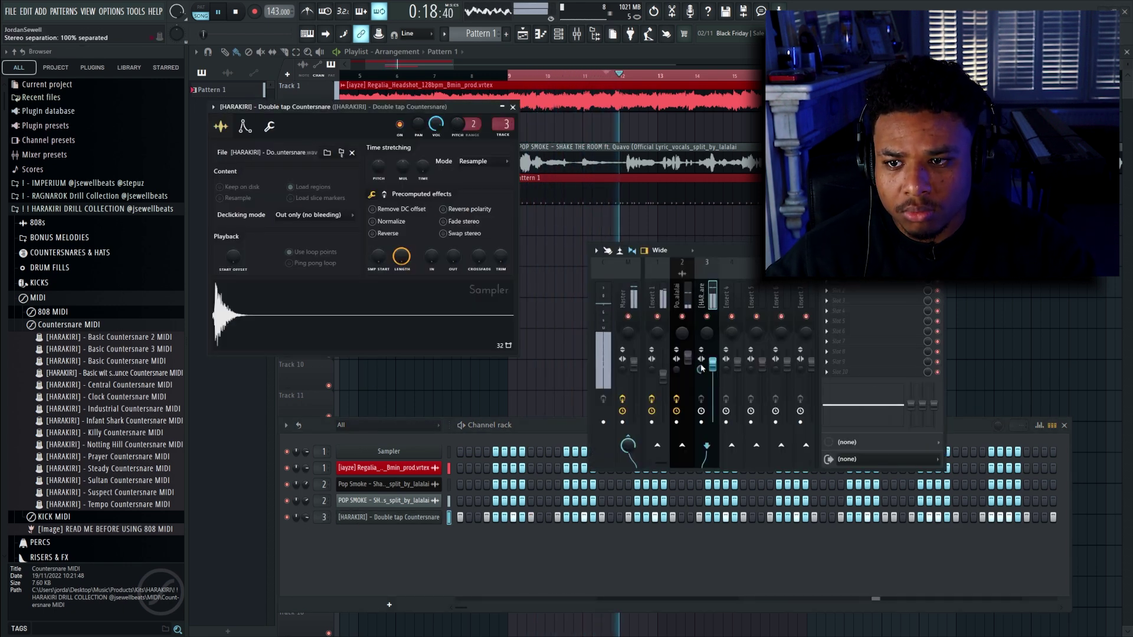
pyautogui.rightClick(700, 369)
pyautogui.click(716, 375)
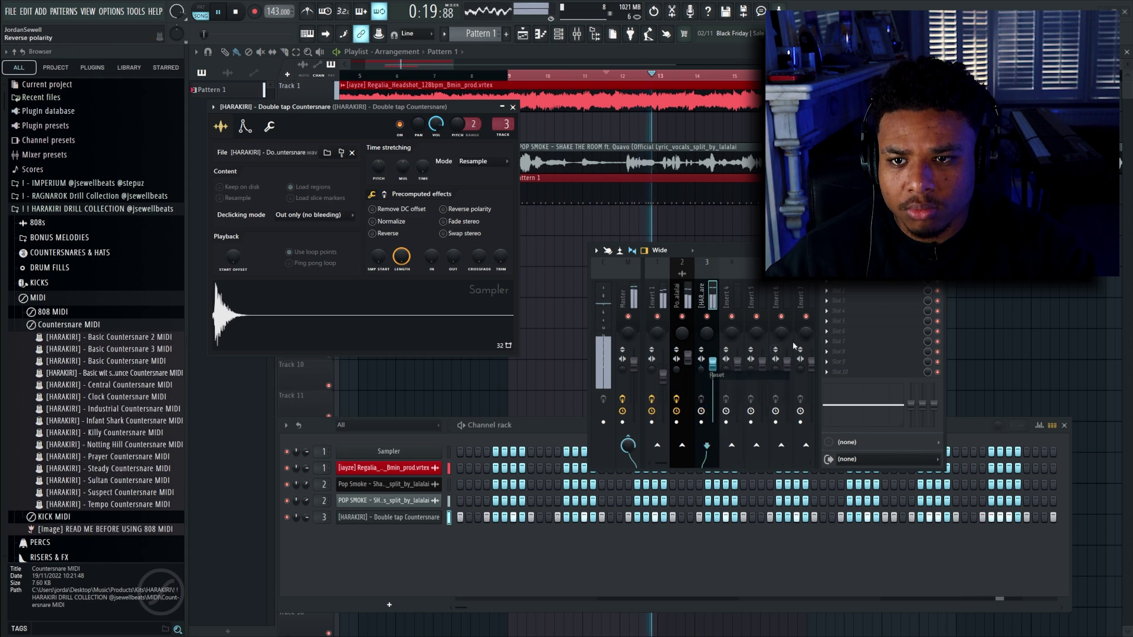
# Step: Add the Wider effect at 200% to the countersnare's mixer track and lower the track volume to about -5.3 dB
pyautogui.click(859, 286)
pyautogui.click(1069, 129)
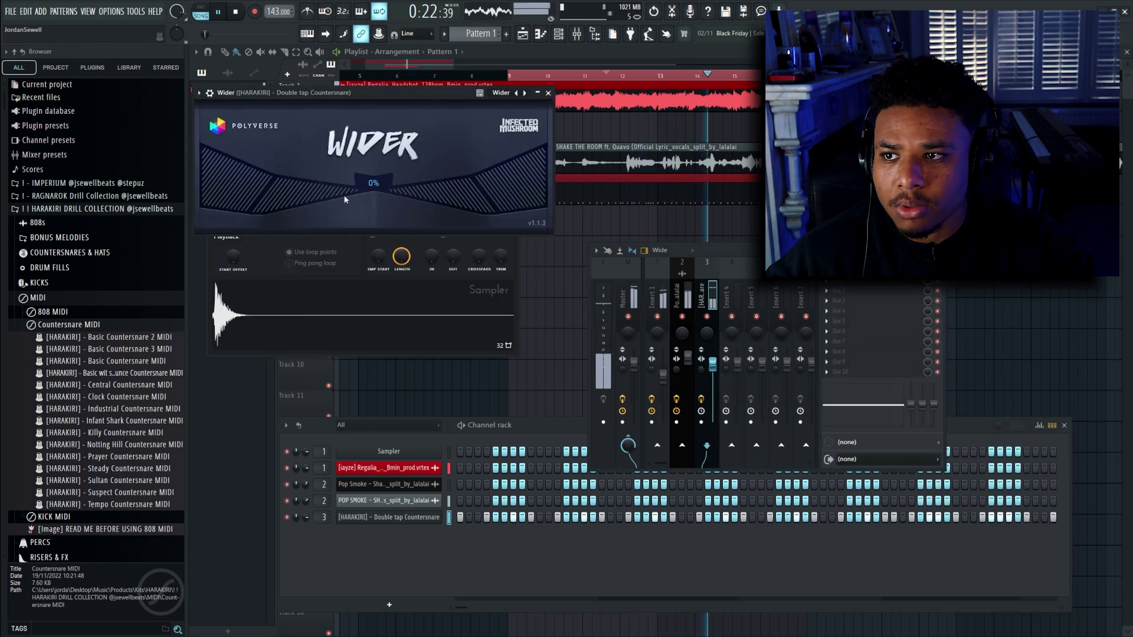
pyautogui.moveTo(371, 184); pyautogui.dragTo(380, 5)
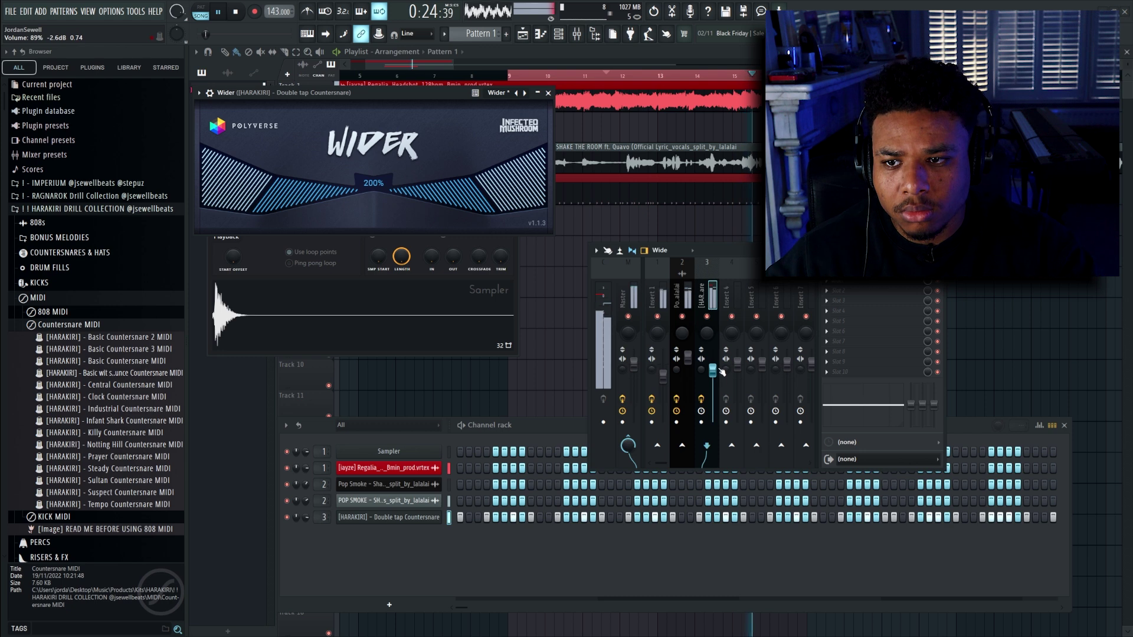
pyautogui.click(548, 93)
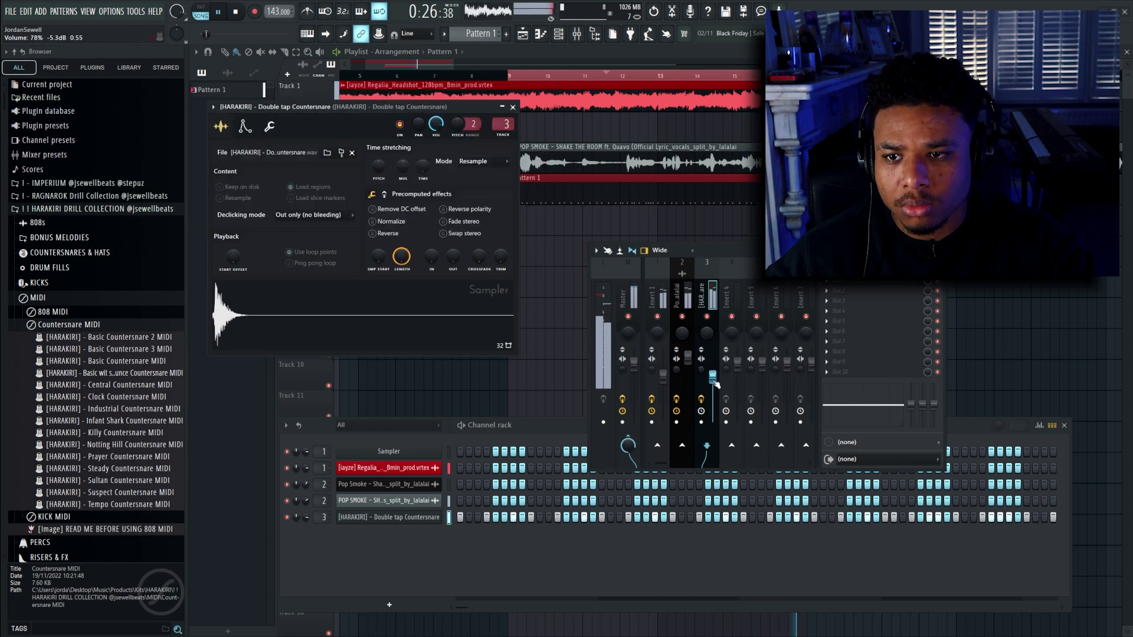
pyautogui.click(938, 251)
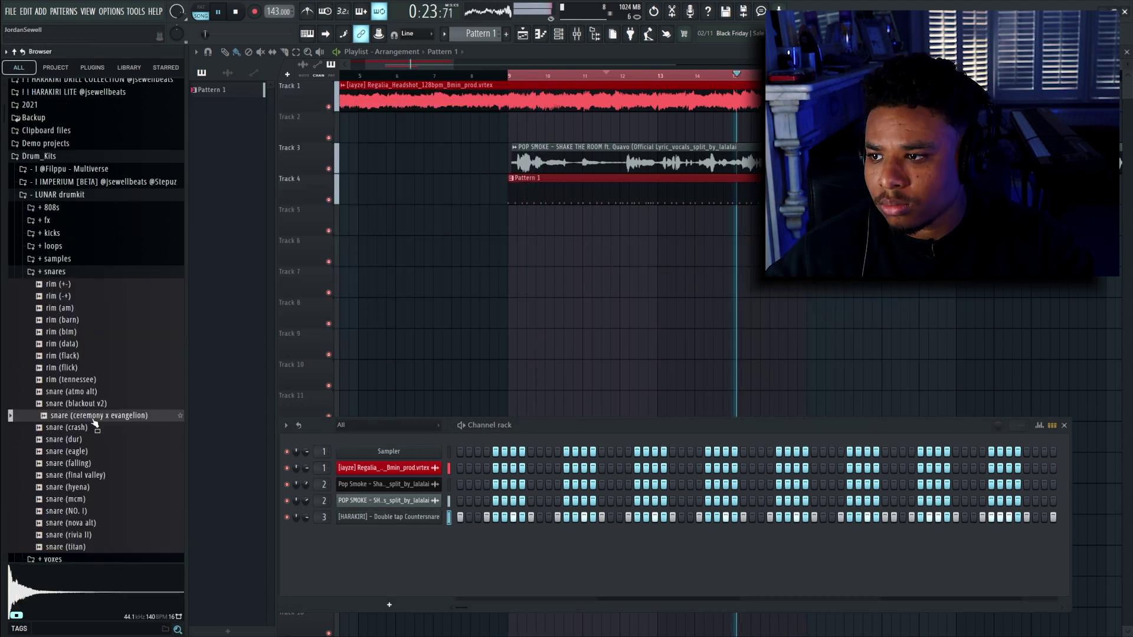
# Step: Load the snare (ceremony x evangelion) sample as a new channel and repeat its four-bar pattern into bars 5 to 8
pyautogui.moveTo(253, 495); pyautogui.dragTo(516, 570)
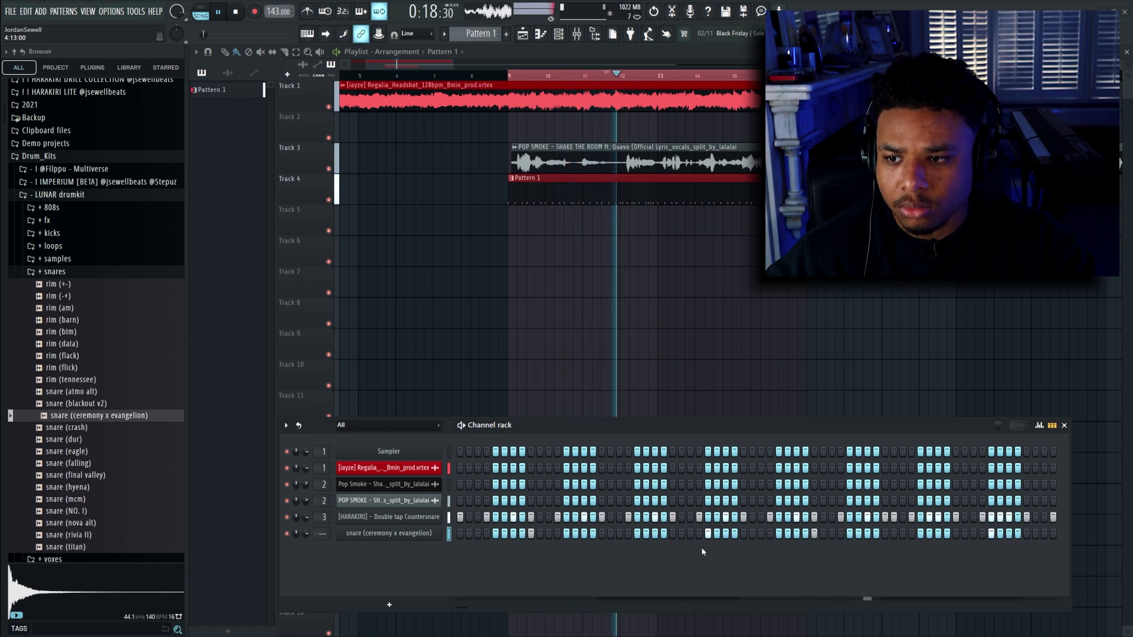
pyautogui.rightClick(430, 532)
pyautogui.click(472, 517)
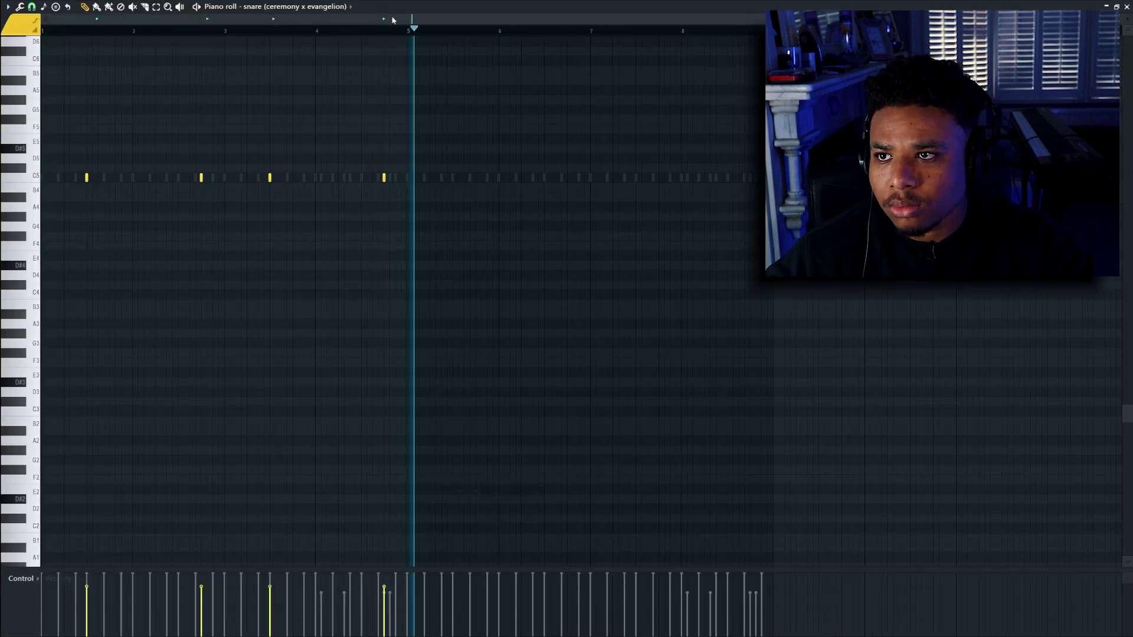
pyautogui.moveTo(407, 30); pyautogui.dragTo(44, 30)
pyautogui.hotkey('ctrl', 'b')
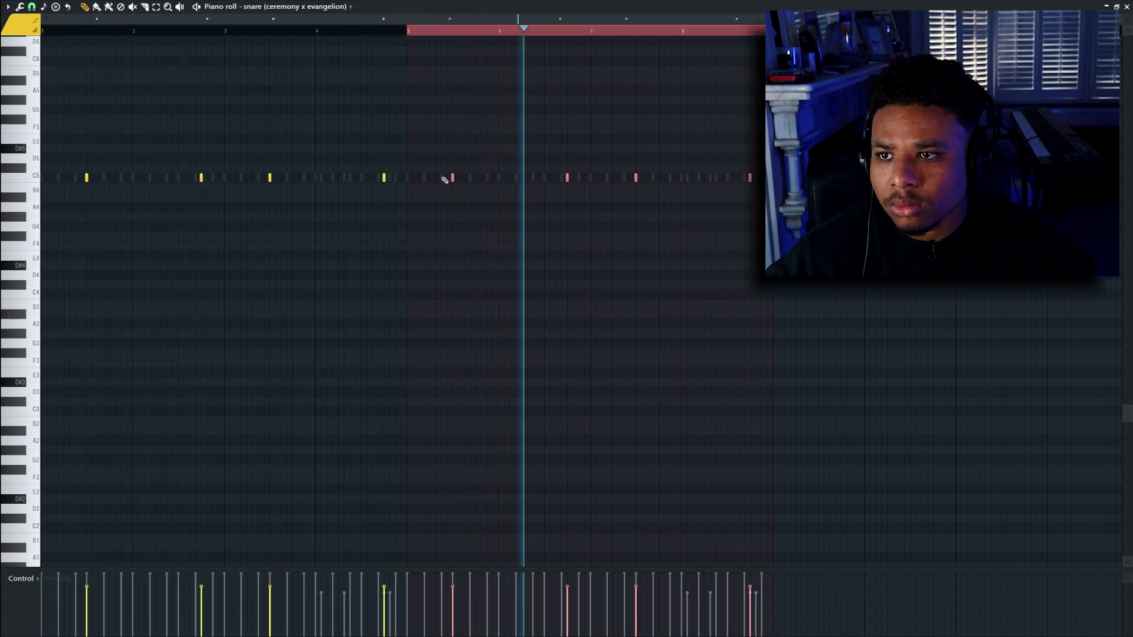
# Step: Remove the first snare hit in bar 5, raise all snare velocities to maximum, and close the piano roll
pyautogui.hotkey('ctrl', 'a')
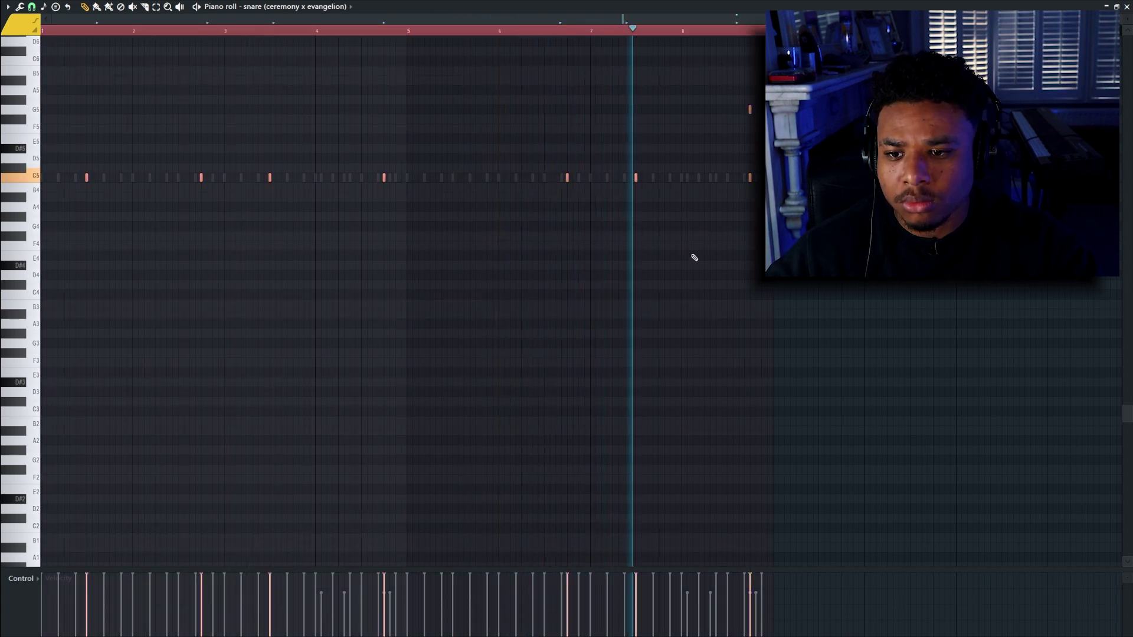
pyautogui.hotkey('ctrl', 'd')
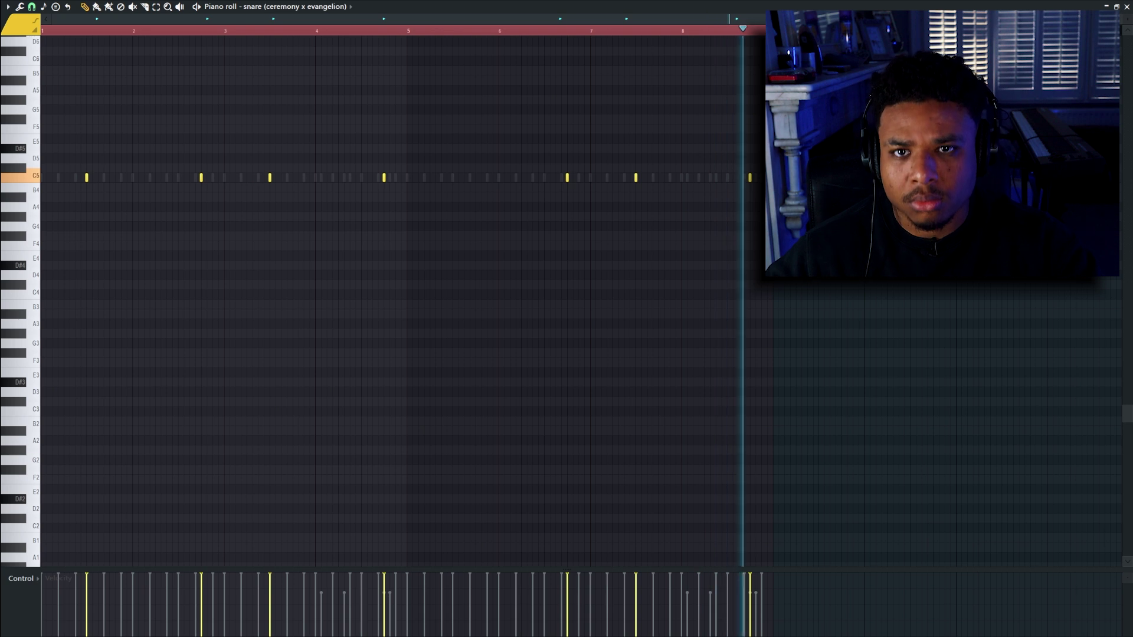
pyautogui.click(1126, 7)
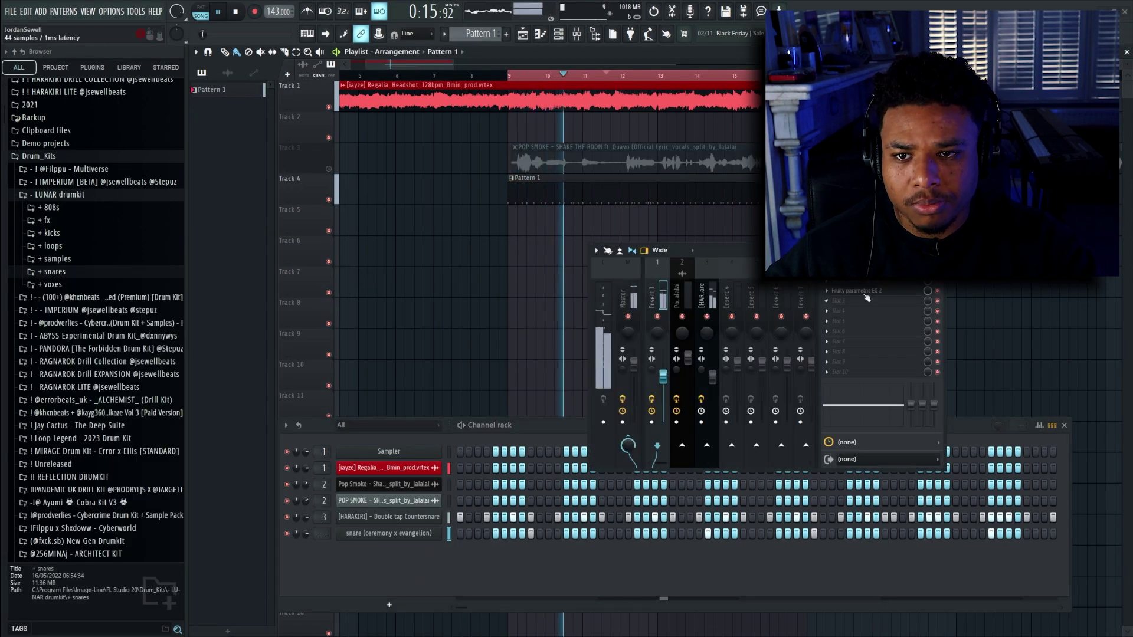
# Step: Open Fruity parametric EQ 2 on mixer Insert 1 and change an option for one of its bands
pyautogui.click(866, 294)
pyautogui.rightClick(347, 260)
pyautogui.moveTo(363, 286)
pyautogui.click(399, 313)
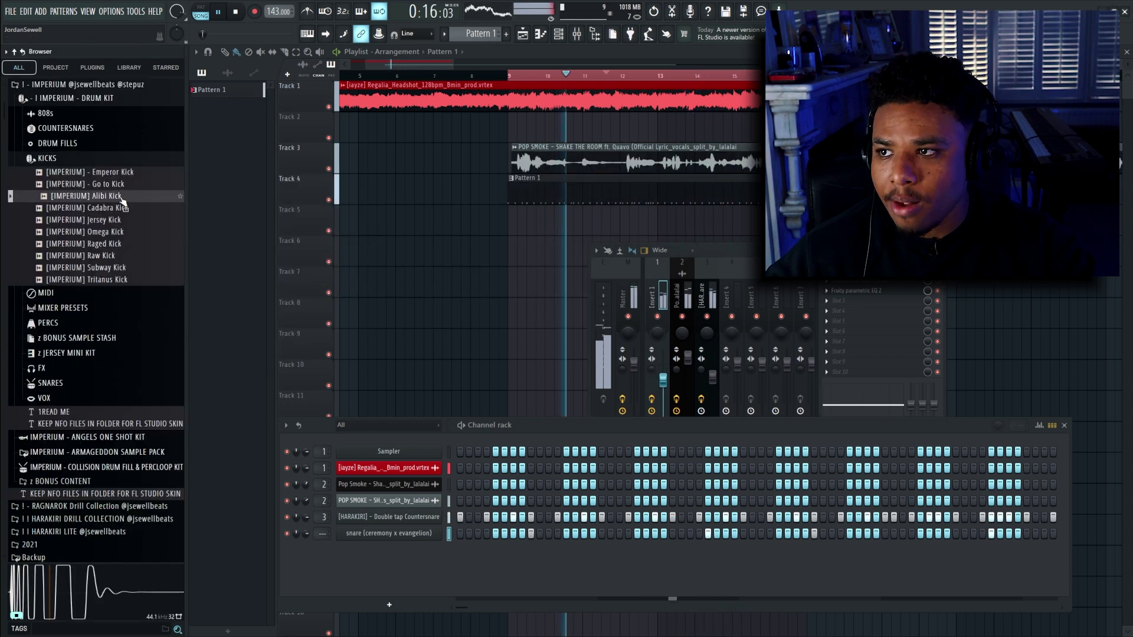
# Step: Audition several IMPERIUM kicks, including Emperor, Go to and Raw, and load Subway Kick into the channel rack
pyautogui.click(122, 171)
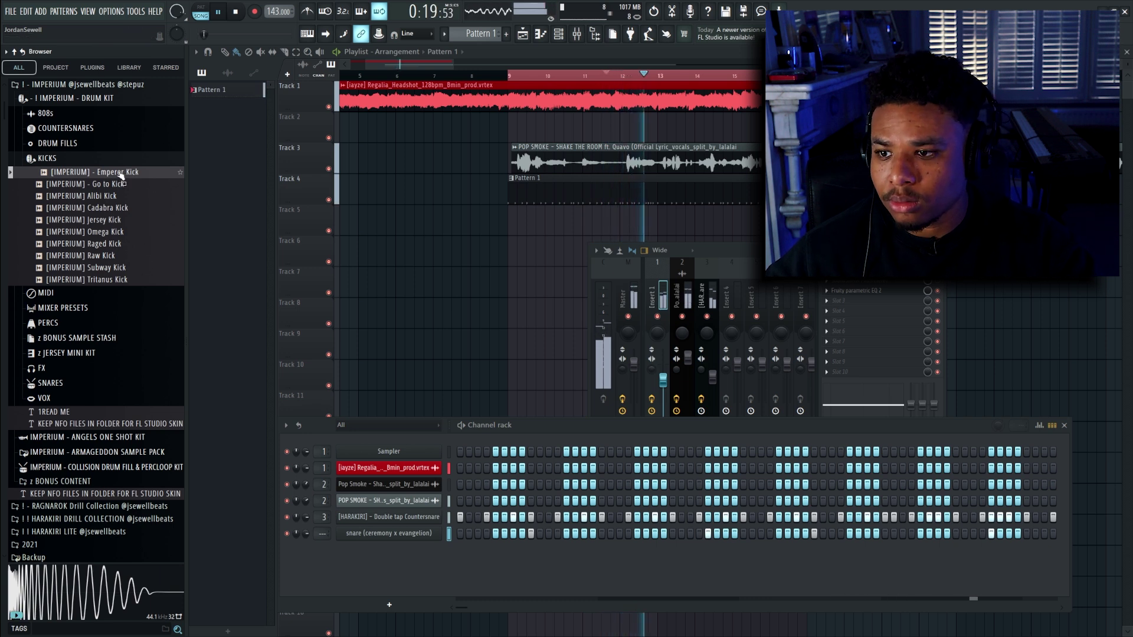
pyautogui.click(112, 184)
pyautogui.click(111, 256)
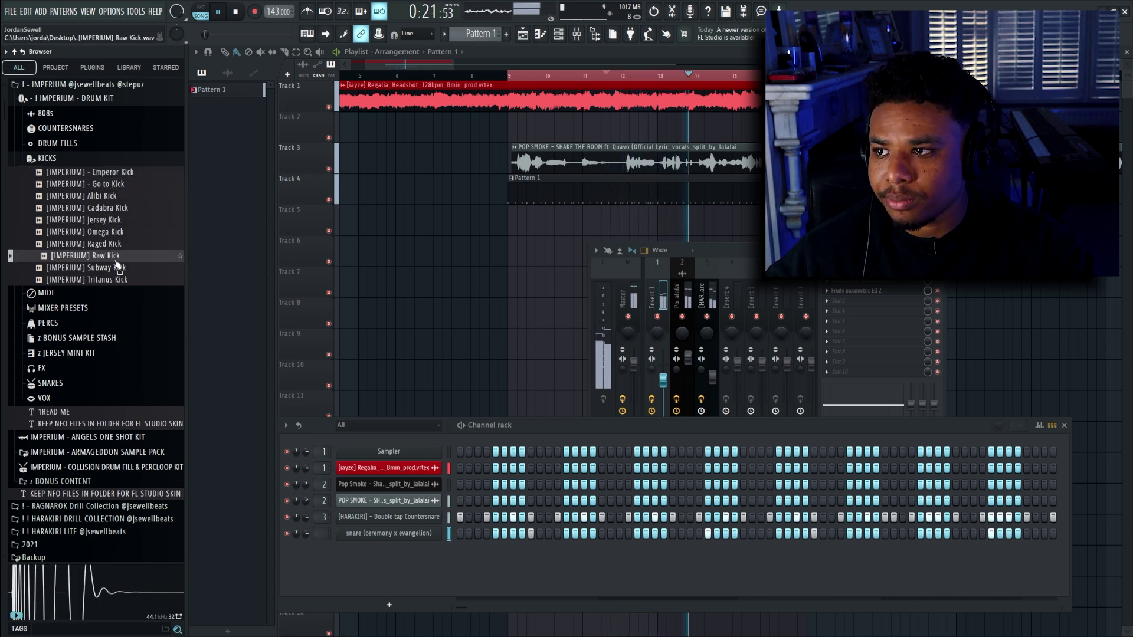
pyautogui.click(116, 269)
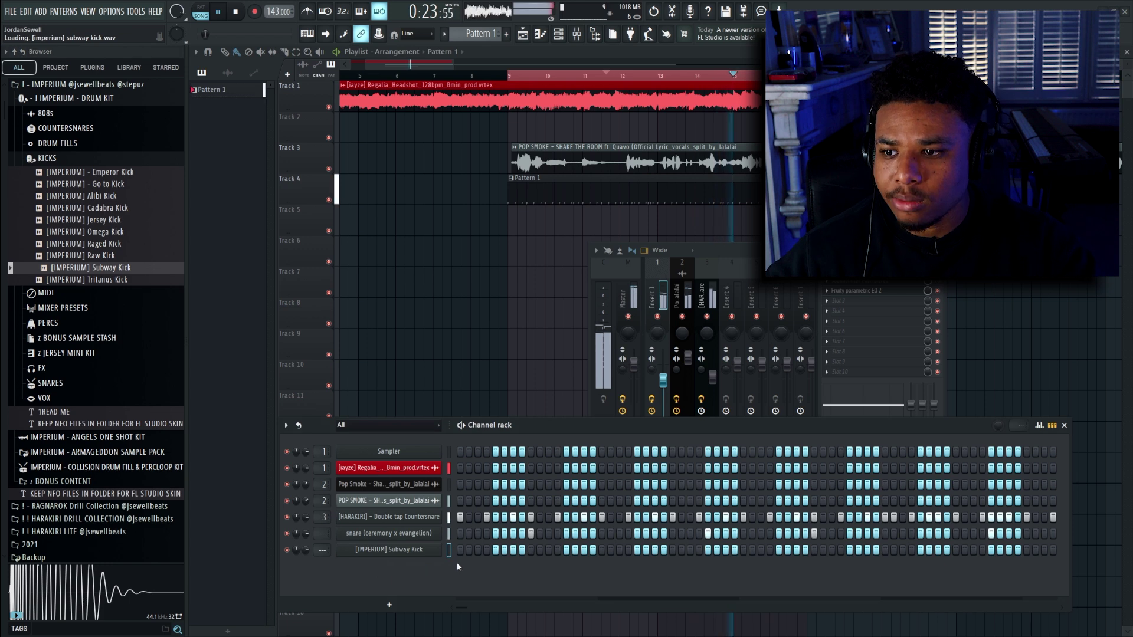
# Step: Create Pattern 2, place it on Track 5 from bar 9, and hide the mixer
pyautogui.click(505, 33)
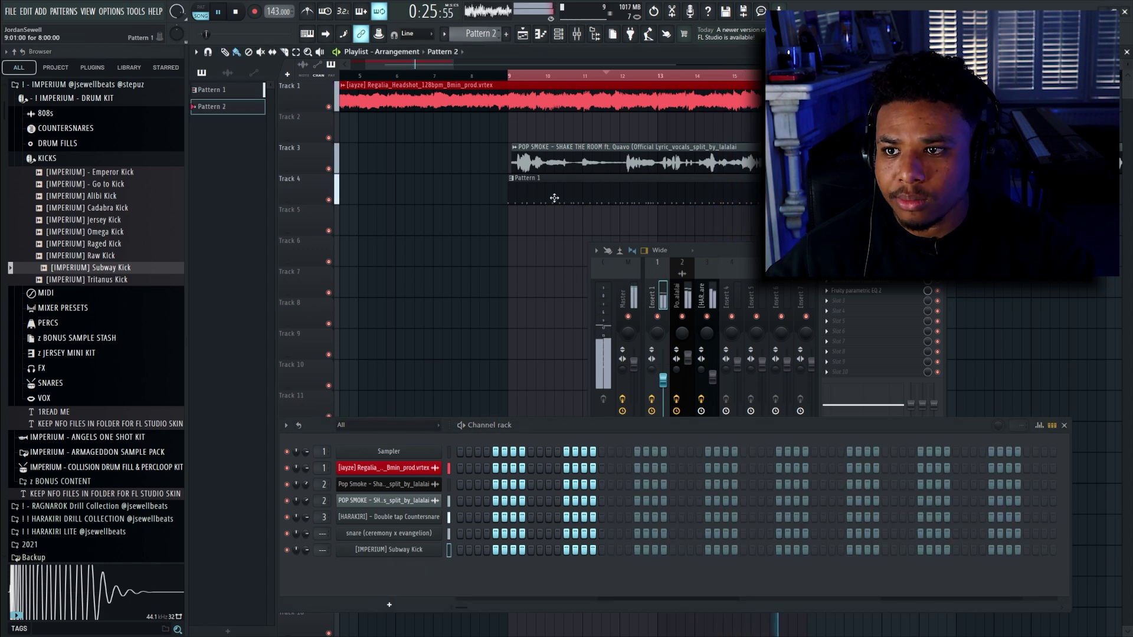
pyautogui.moveTo(543, 224); pyautogui.dragTo(767, 224)
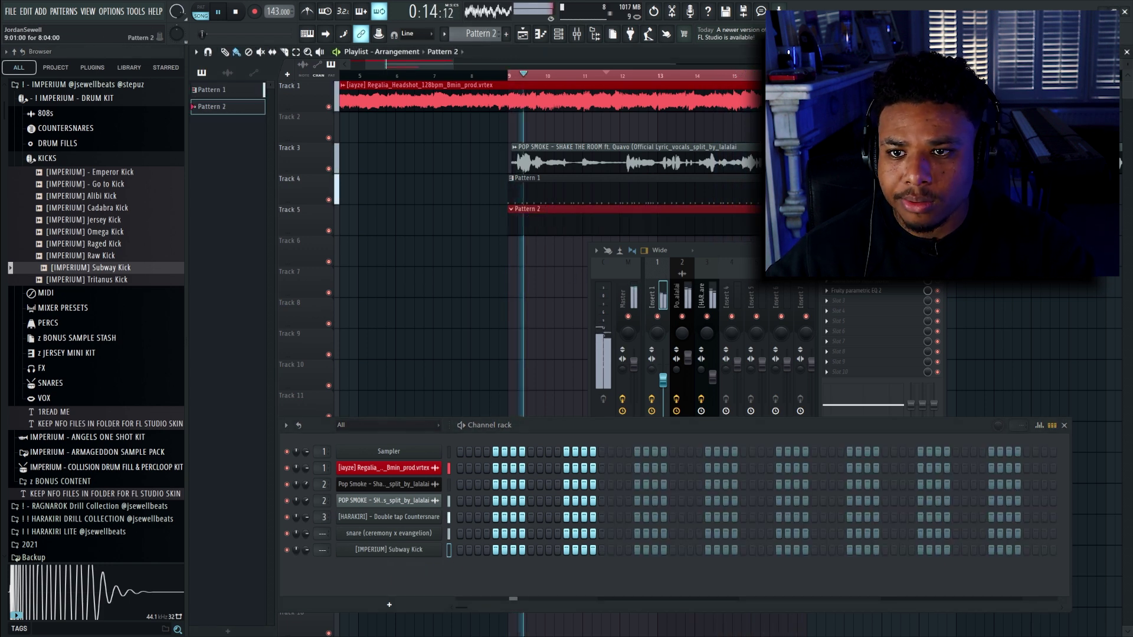
pyautogui.press('F9')
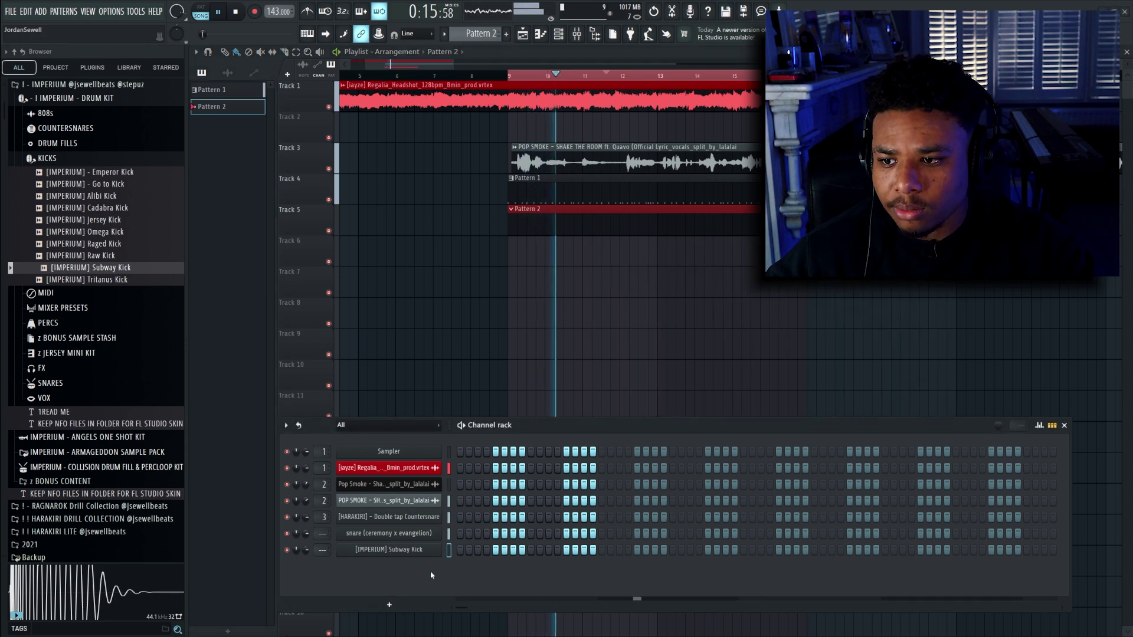
# Step: Open the piano roll for the Subway Kick channel and place two C5 kick notes in bar 1
pyautogui.rightClick(462, 550)
pyautogui.click(464, 492)
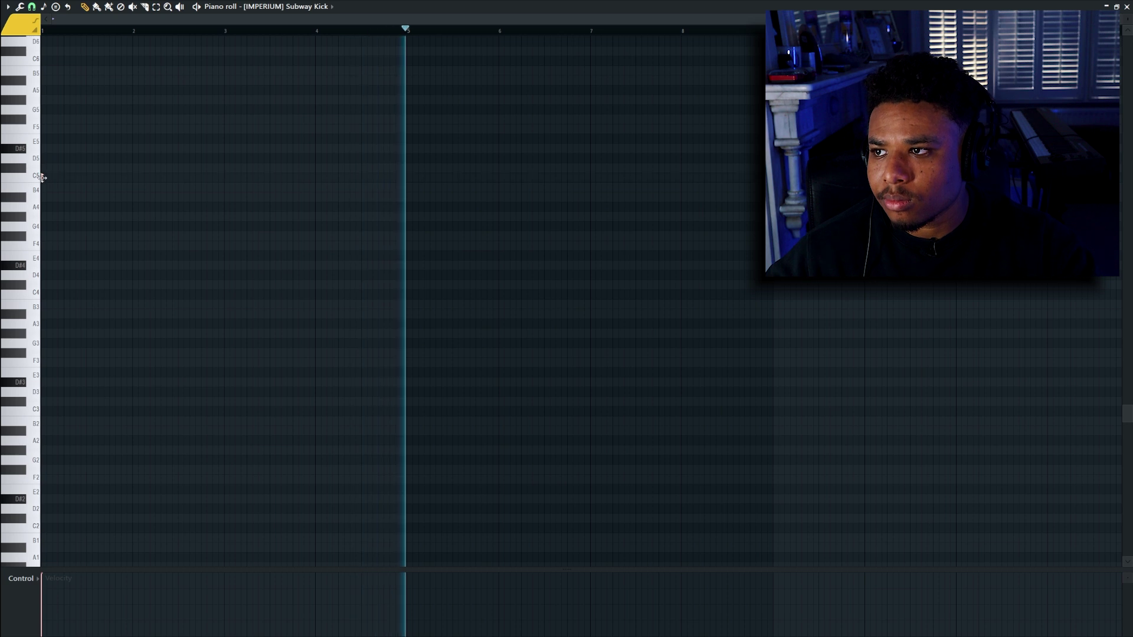
pyautogui.click(45, 178)
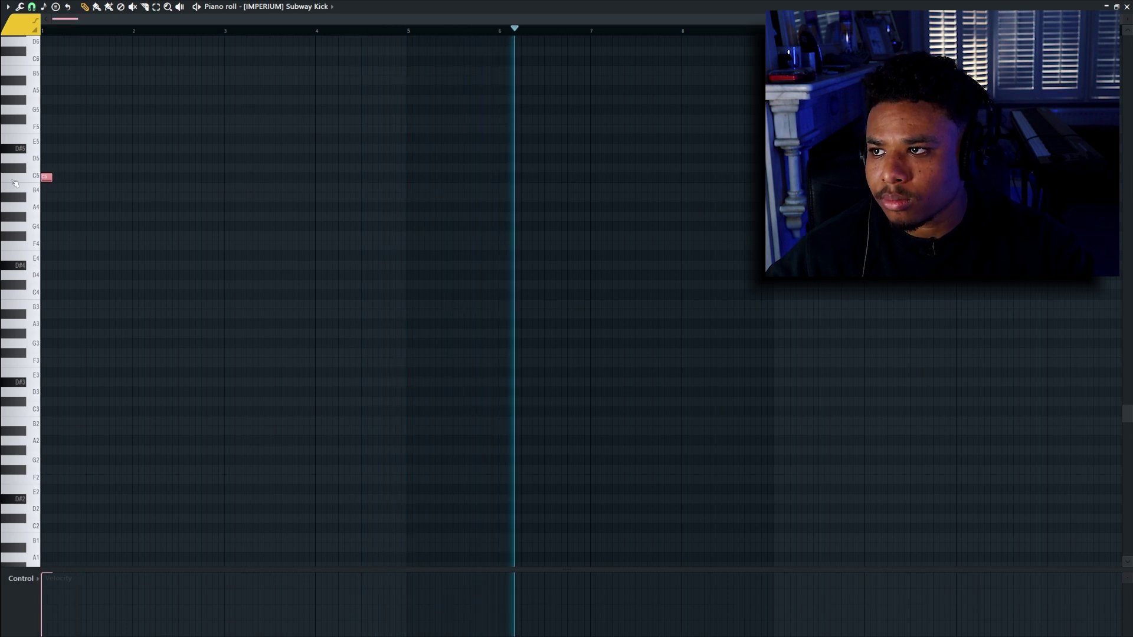
pyautogui.scroll(5, 91, 228)
pyautogui.click(90, 324)
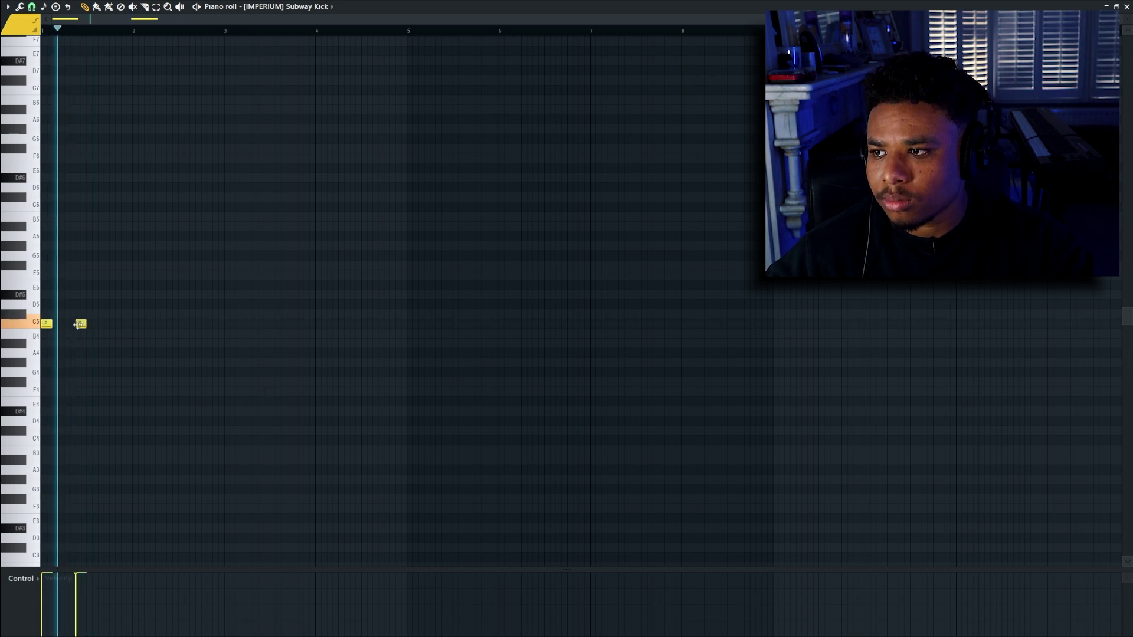
# Step: Add two C5 kick notes back to back in the first half of bar 2
pyautogui.scroll(3, 81, 324)
pyautogui.click(528, 324)
pyautogui.moveTo(528, 326); pyautogui.dragTo(542, 325)
pyautogui.moveTo(618, 333); pyautogui.dragTo(573, 325)
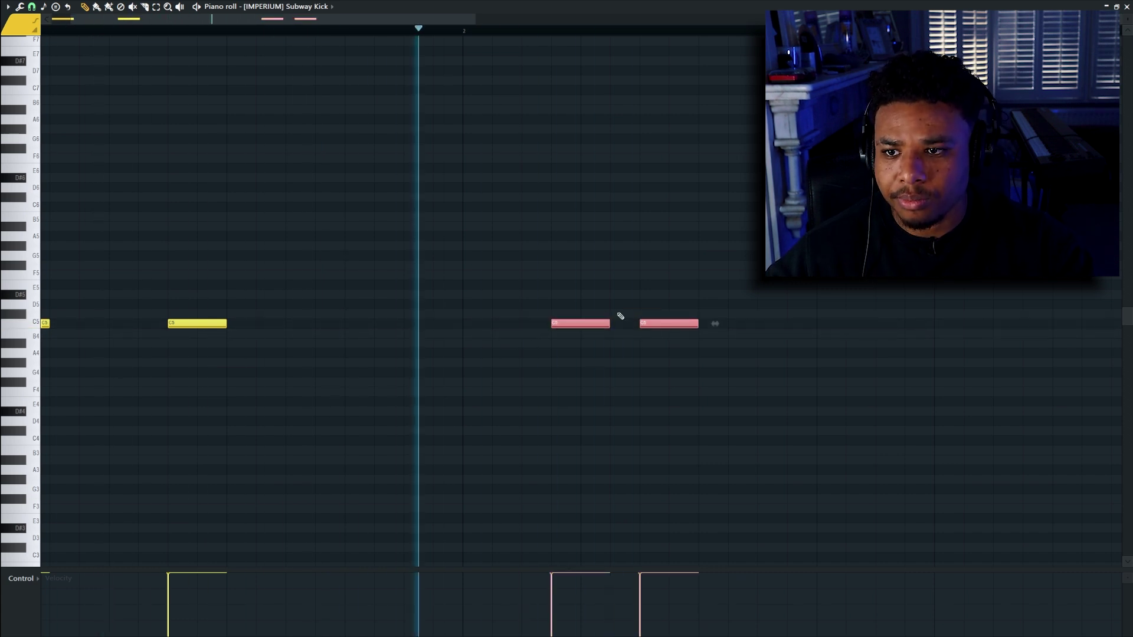
pyautogui.keyDown('ctrl'); pyautogui.click(619, 316); pyautogui.keyUp('ctrl')
pyautogui.moveTo(648, 320); pyautogui.dragTo(618, 323)
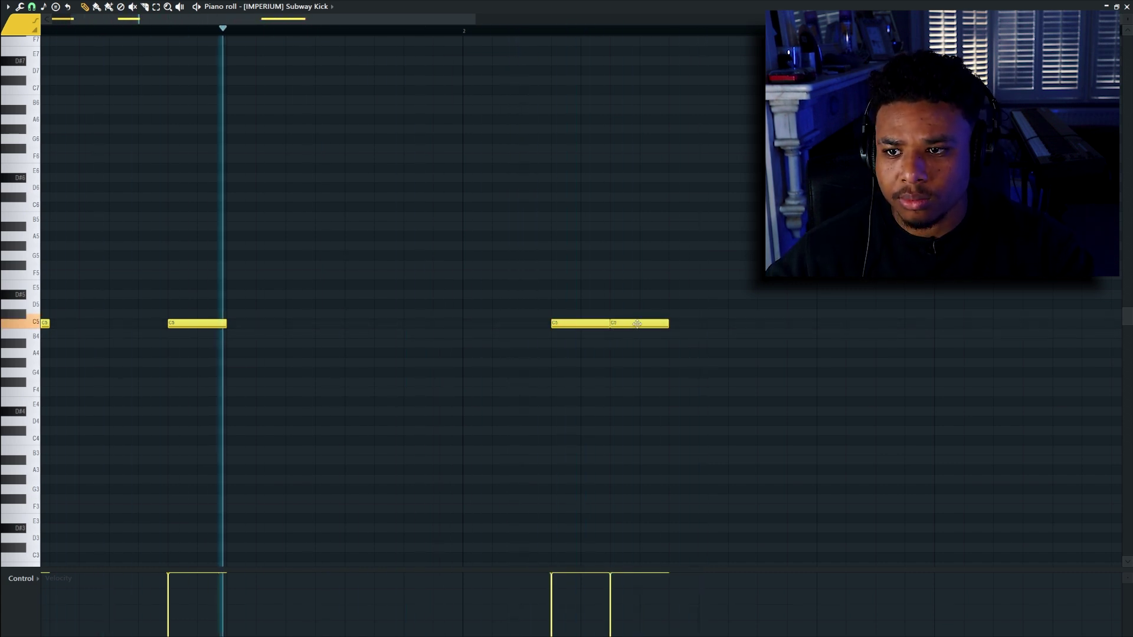
# Step: Replace the second kick in bar 2 with a slightly later C5 note and shorten it to match the bar 1 kicks
pyautogui.scroll(-4, 534, 326)
pyautogui.press('space')
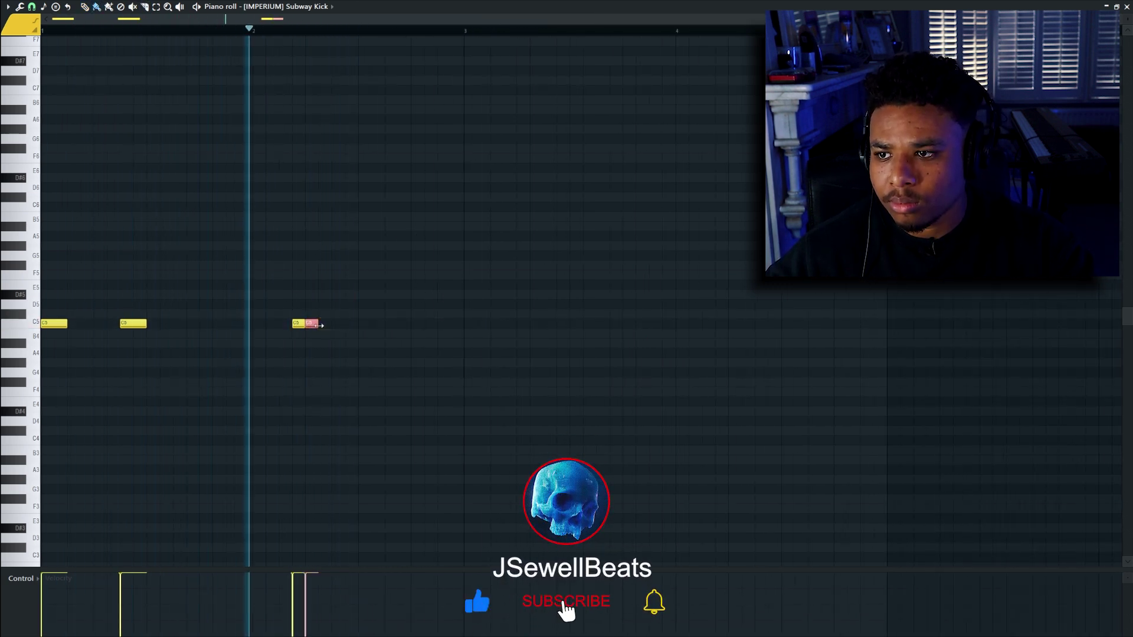
pyautogui.rightClick(329, 326)
pyautogui.click(341, 327)
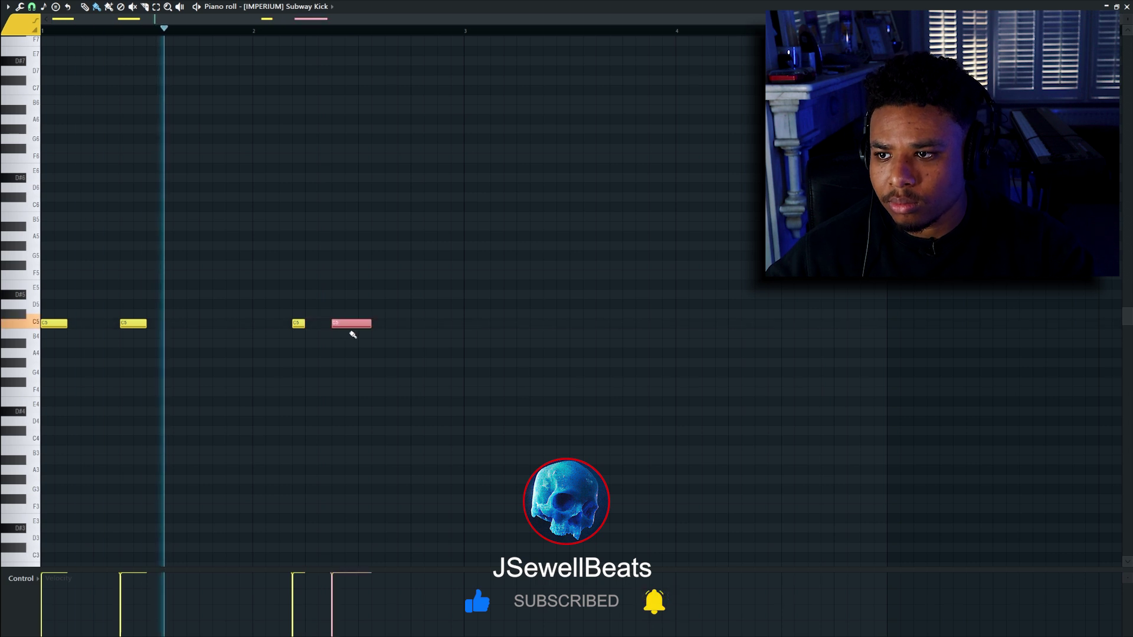
pyautogui.moveTo(370, 325); pyautogui.dragTo(358, 324)
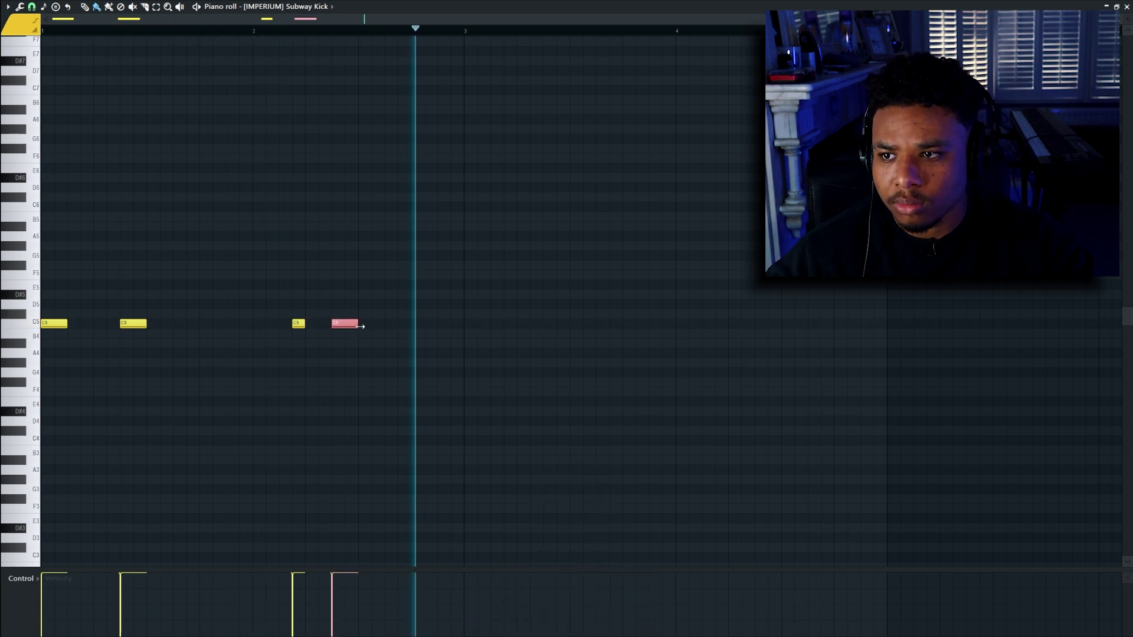
# Step: Duplicate the two-bar kick pattern into bars 3–4, and repeat all four bars into bars 5–8
pyautogui.hotkey('ctrl', 'b')
pyautogui.scroll(-2, 400, 268)
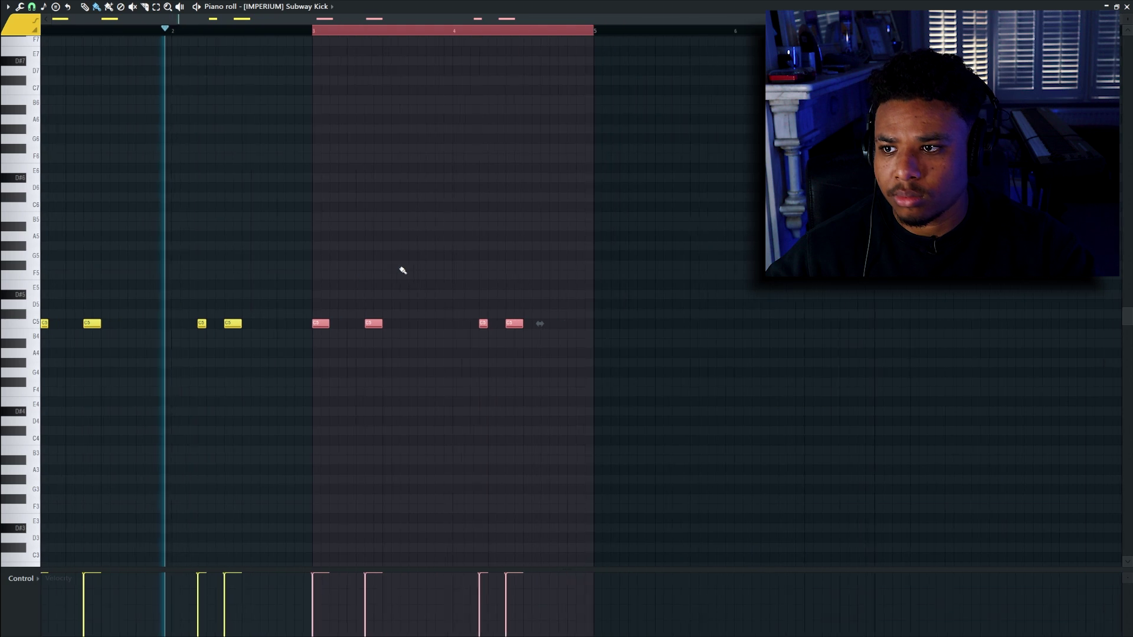
pyautogui.hotkey('ctrl', 'a')
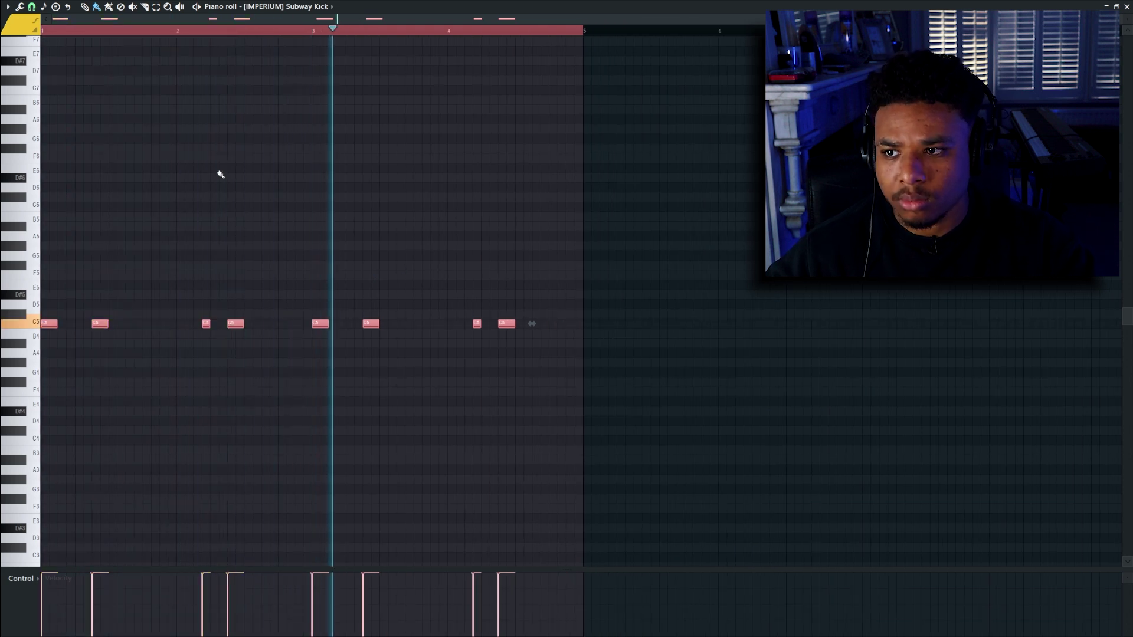
pyautogui.hotkey('ctrl', 'b')
pyautogui.scroll(-2, 462, 260)
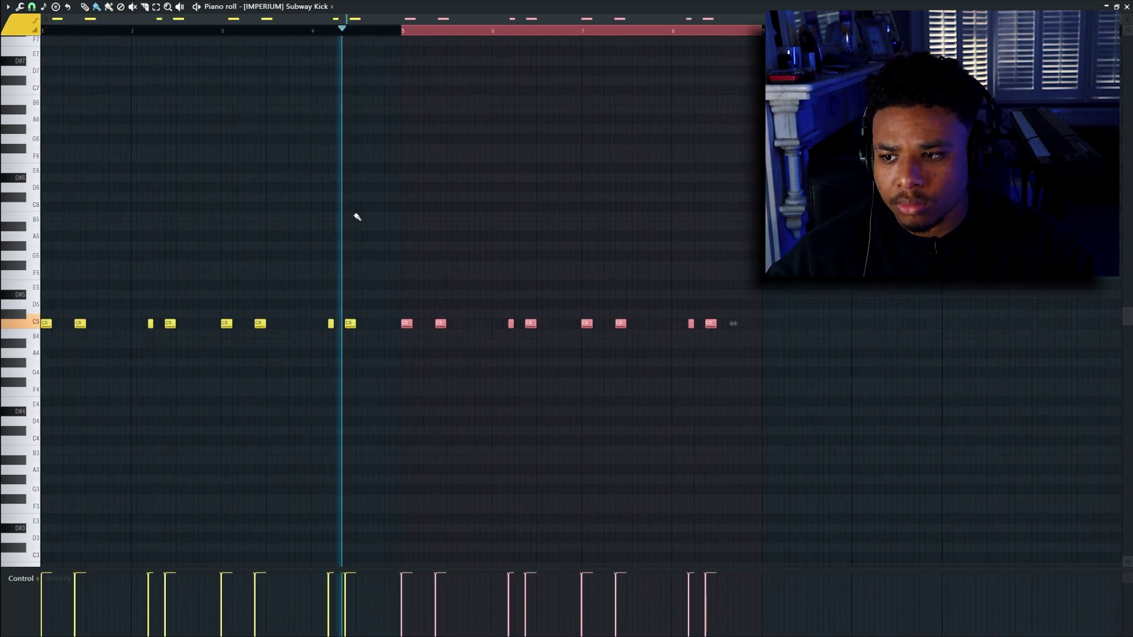
# Step: Add an extra C5 kick near the end of bar 4, leading into bar 5
pyautogui.scroll(5, 351, 273)
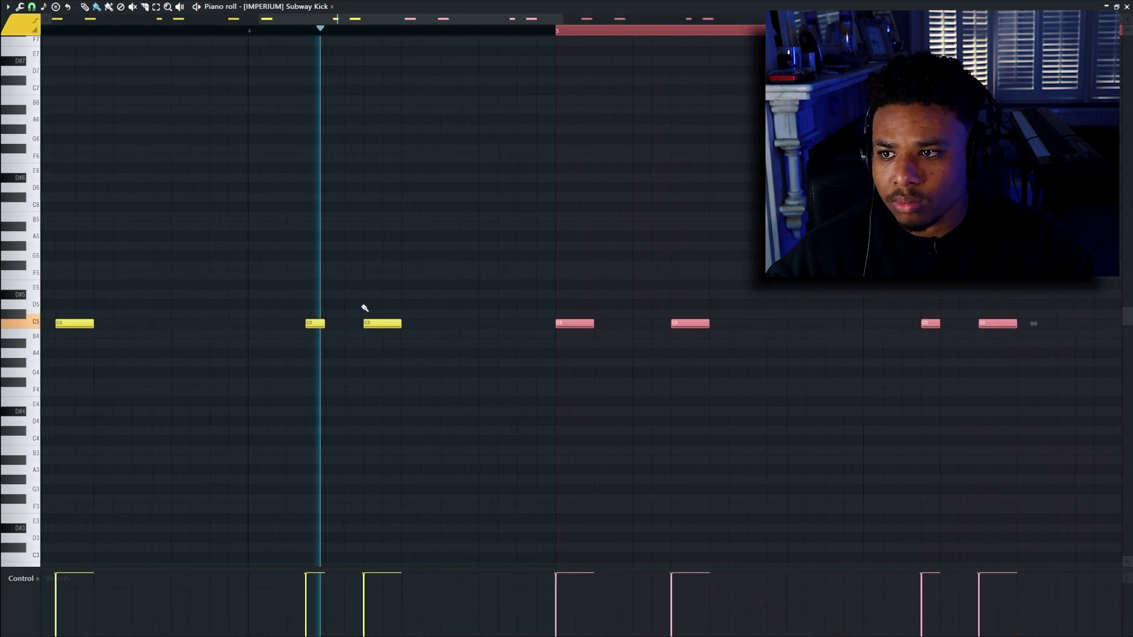
pyautogui.click(477, 324)
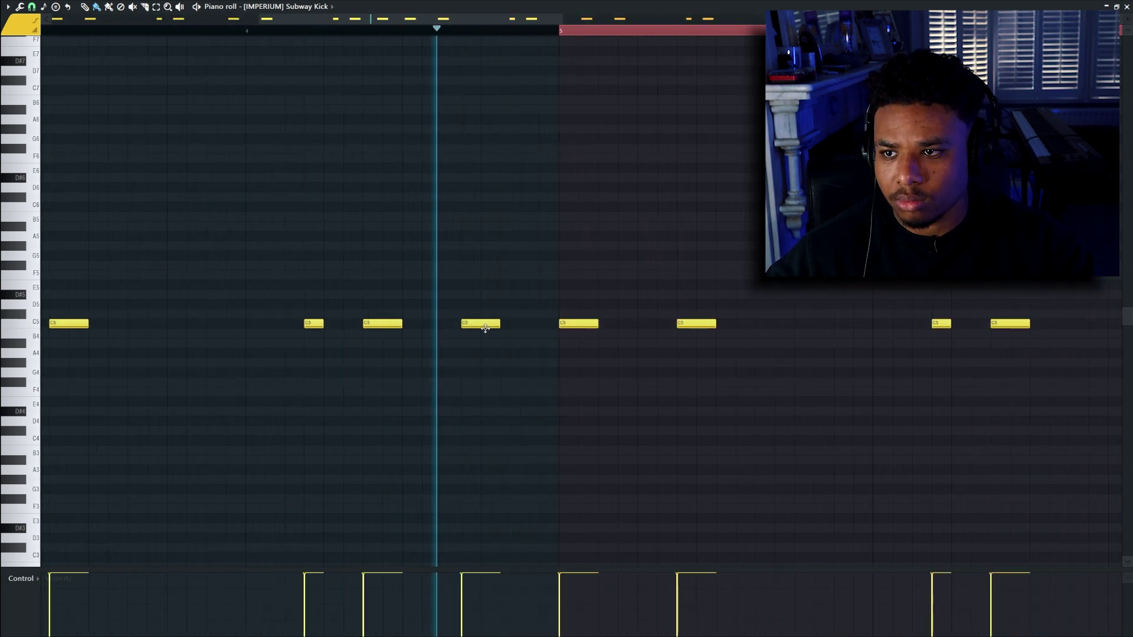
pyautogui.scroll(-3, 472, 326)
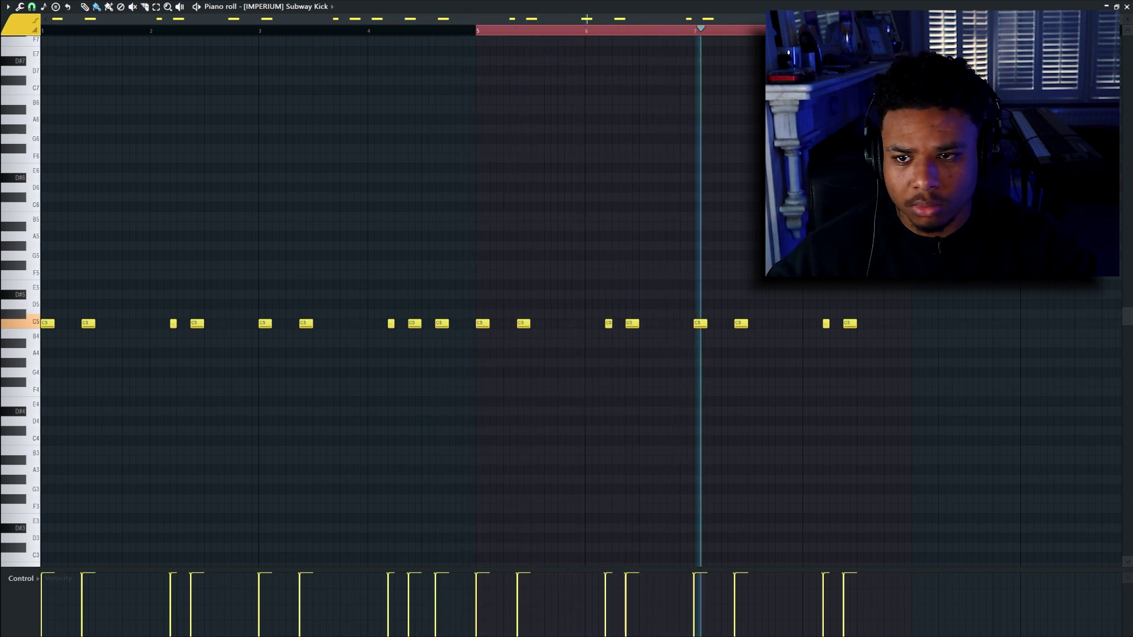
# Step: Add a C5 kick on the fourth beat of bar 7
pyautogui.scroll(2, 825, 323)
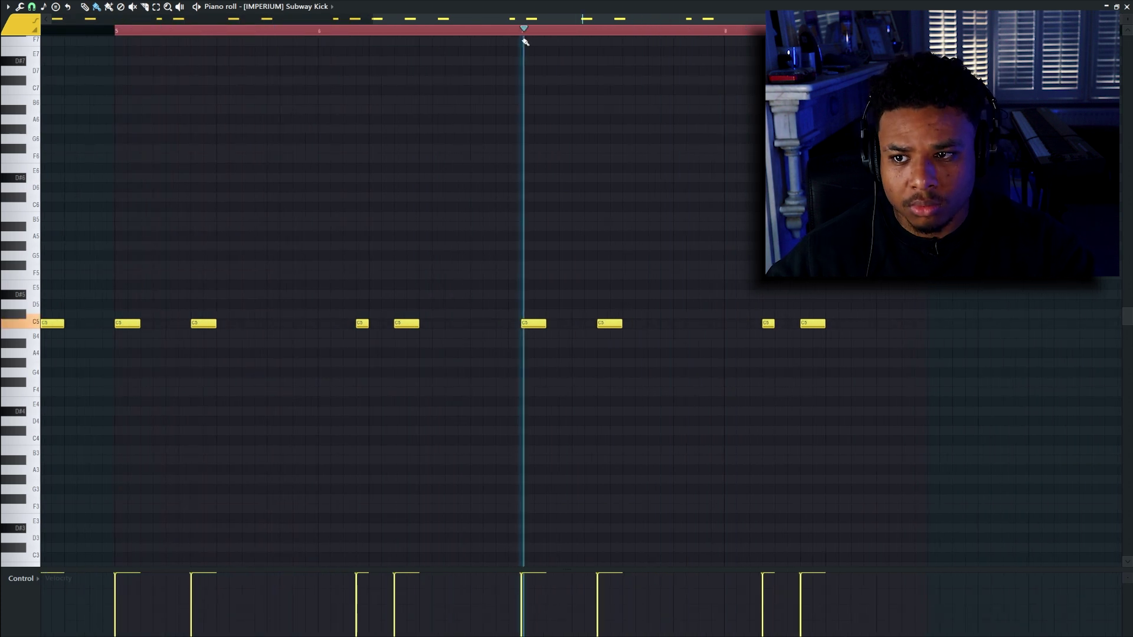
pyautogui.scroll(2, 644, 314)
pyautogui.click(655, 323)
pyautogui.moveTo(665, 324); pyautogui.dragTo(687, 324)
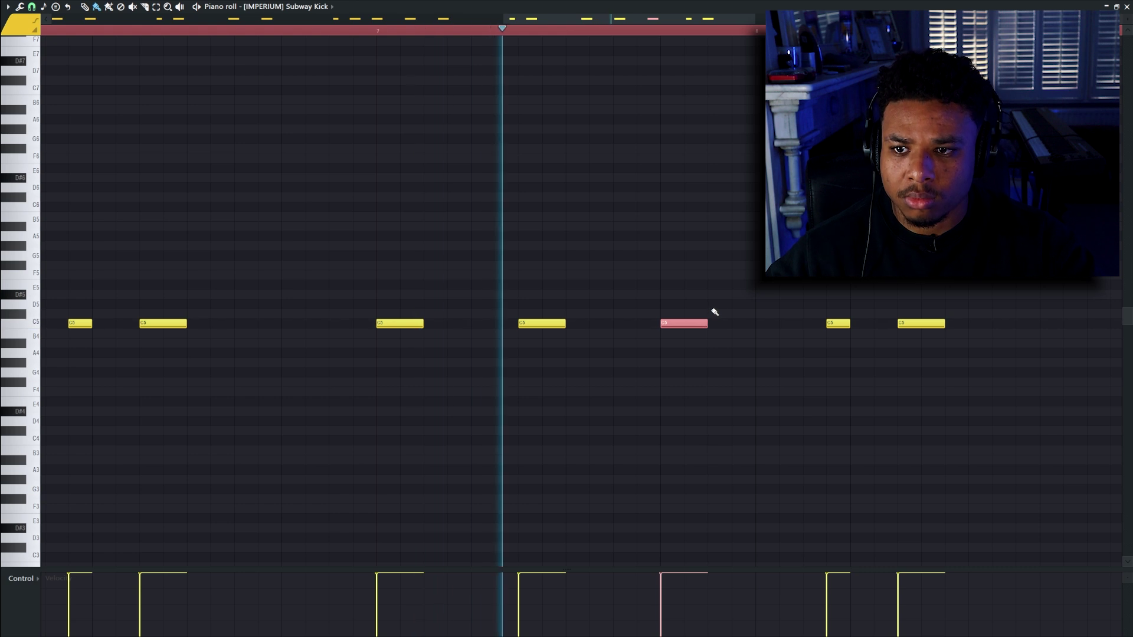
# Step: Add a D#5 kick at the end of bar 7 and replace bar 8's two C5 kicks with two consecutive D#5 notes
pyautogui.click(716, 295)
pyautogui.scroll(-4, 717, 302)
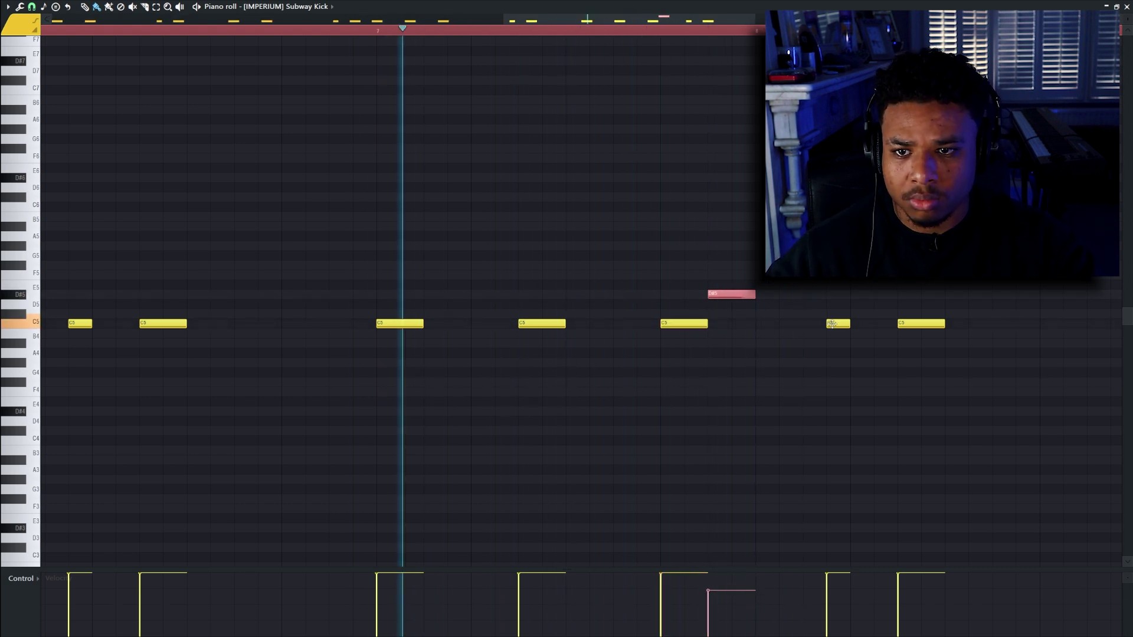
pyautogui.rightClick(937, 325)
pyautogui.rightClick(840, 325)
pyautogui.click(751, 295)
pyautogui.click(842, 294)
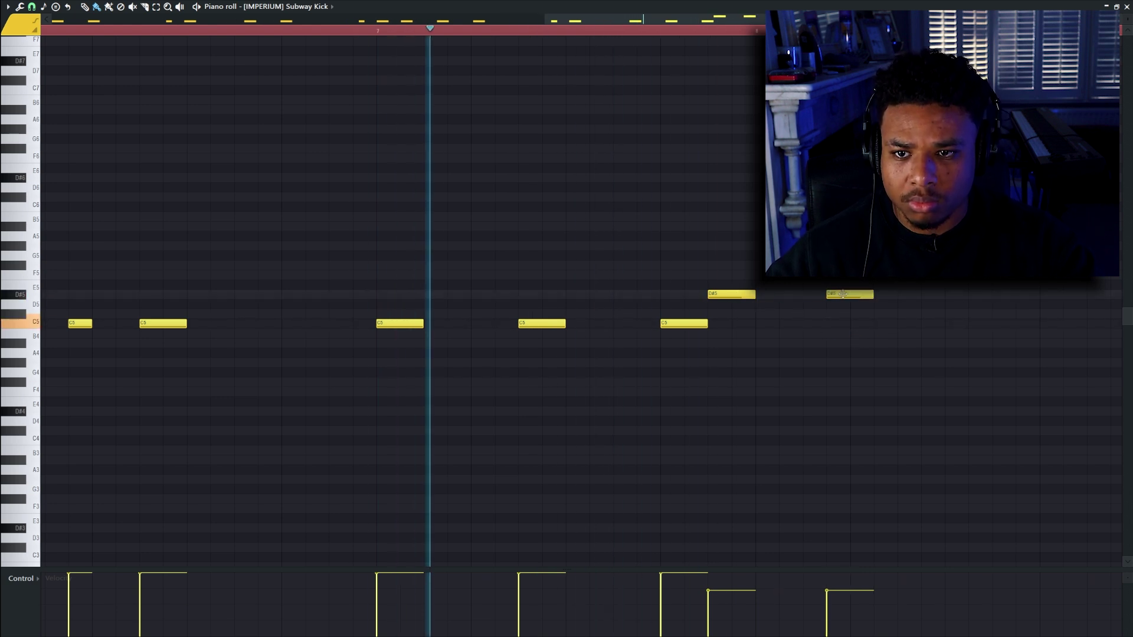
pyautogui.moveTo(842, 294); pyautogui.dragTo(824, 295)
pyautogui.click(864, 294)
# Step: Extend the D#5 kick run in bar 8 to four consecutive hits and vary their velocities
pyautogui.scroll(-3, 864, 295)
pyautogui.scroll(-1, 781, 311)
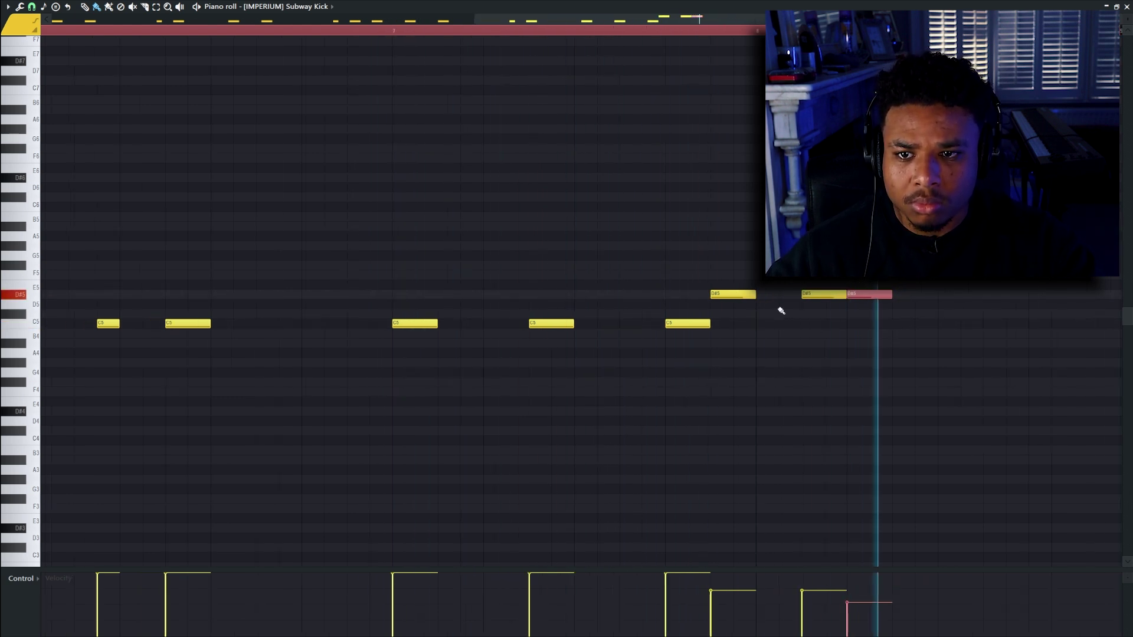
pyautogui.scroll(-3, 780, 310)
pyautogui.scroll(4, 844, 309)
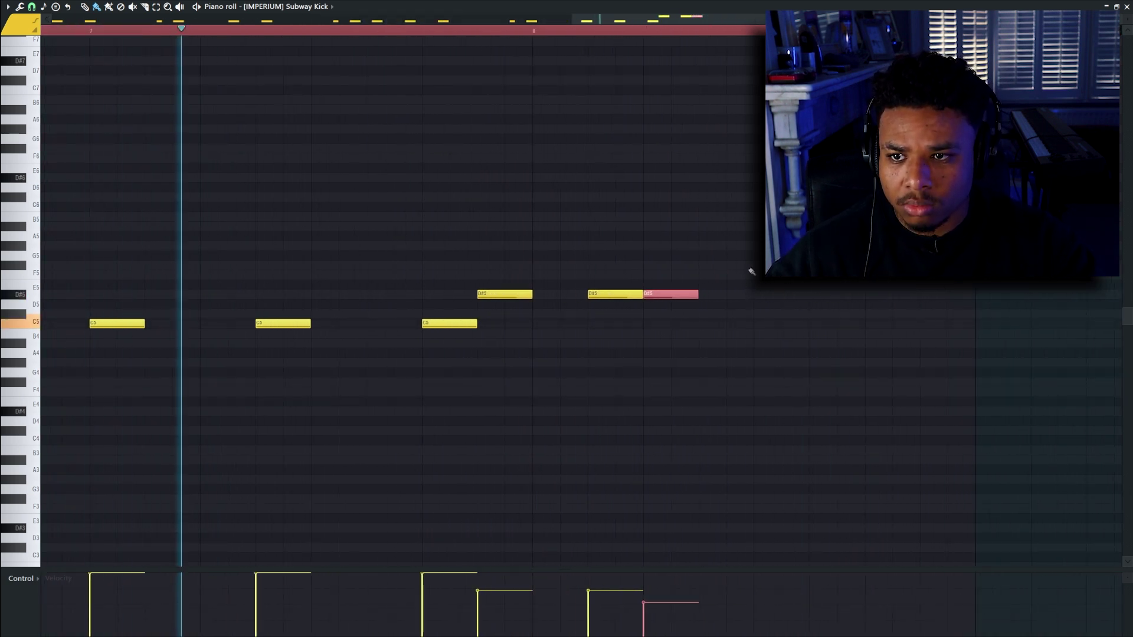
pyautogui.moveTo(751, 271); pyautogui.dragTo(726, 318)
pyautogui.scroll(1, 729, 296)
pyautogui.moveTo(822, 287); pyautogui.dragTo(791, 313)
pyautogui.scroll(2, 790, 322)
pyautogui.moveTo(885, 275); pyautogui.dragTo(575, 333)
pyautogui.scroll(4, 588, 336)
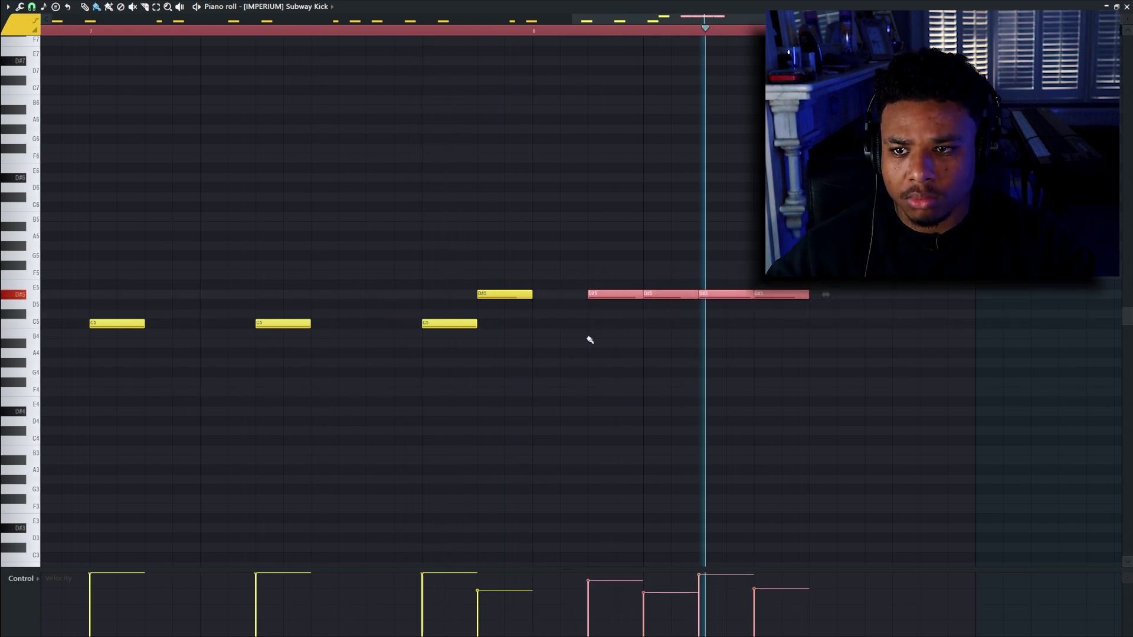
# Step: Place two C5 kicks after the D#5 run to finish bar 8
pyautogui.moveTo(453, 323); pyautogui.dragTo(857, 323)
pyautogui.click(922, 325)
pyautogui.scroll(-3, 831, 339)
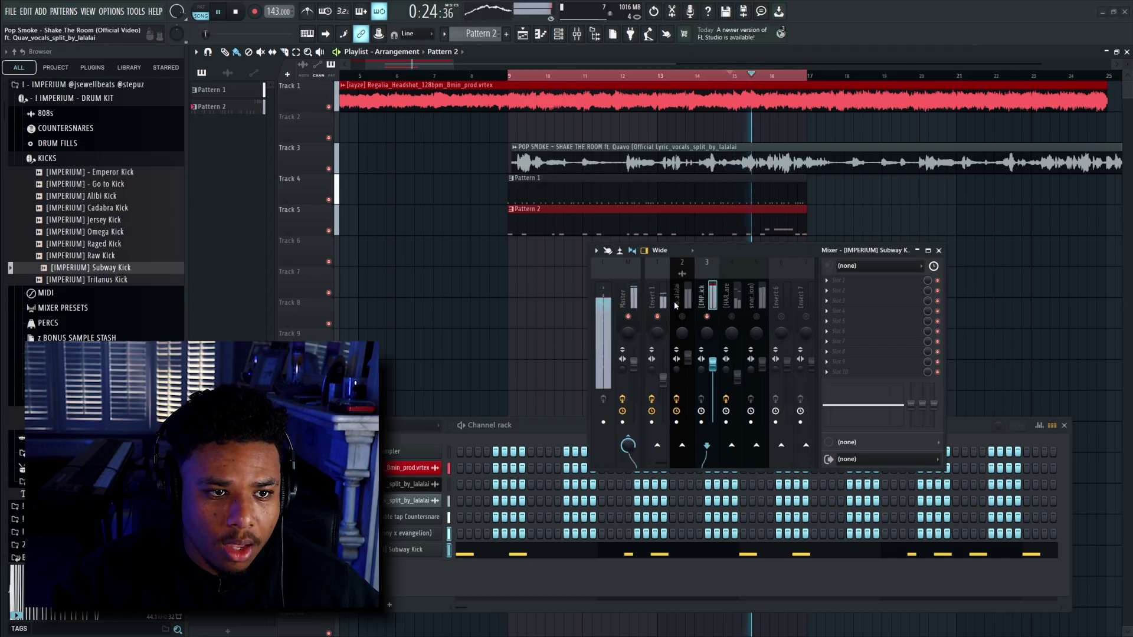
# Step: Sidechain the Subway Kick mixer track to Insert 1 and set up Fruity Limiter in compressor mode in Insert 1's third slot
pyautogui.moveTo(588, 244); pyautogui.dragTo(296, 152)
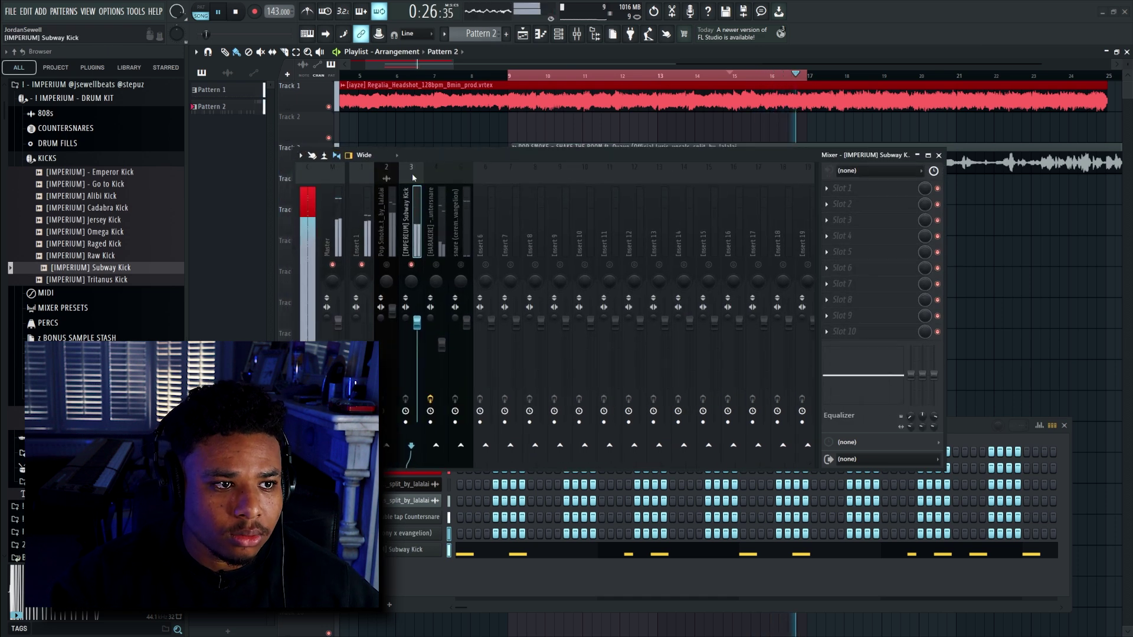
pyautogui.rightClick(387, 446)
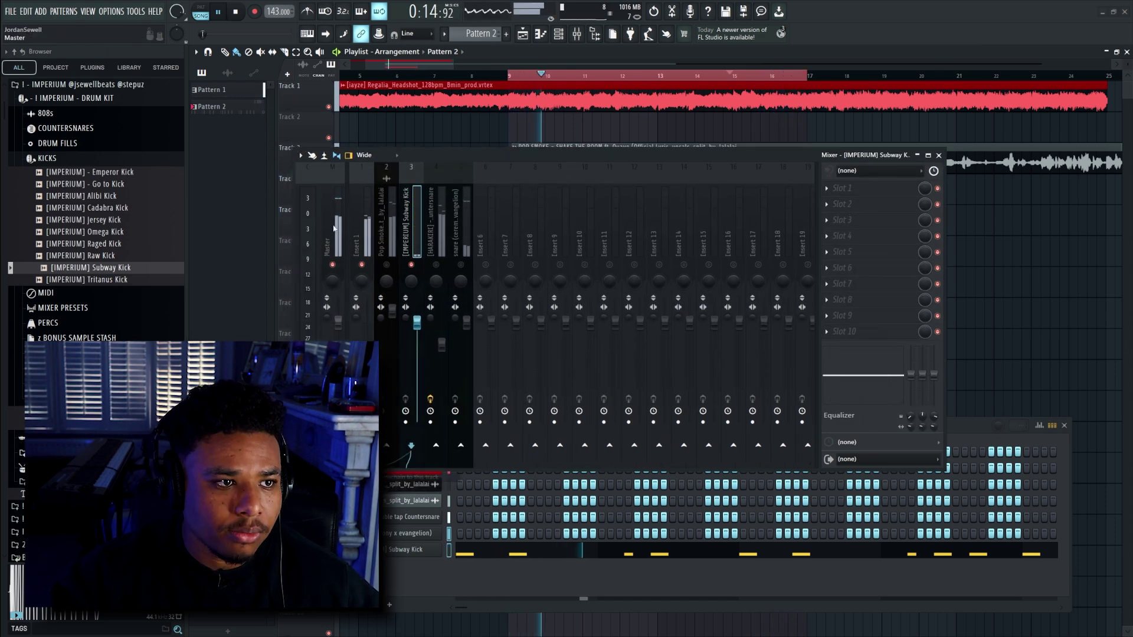
pyautogui.click(847, 223)
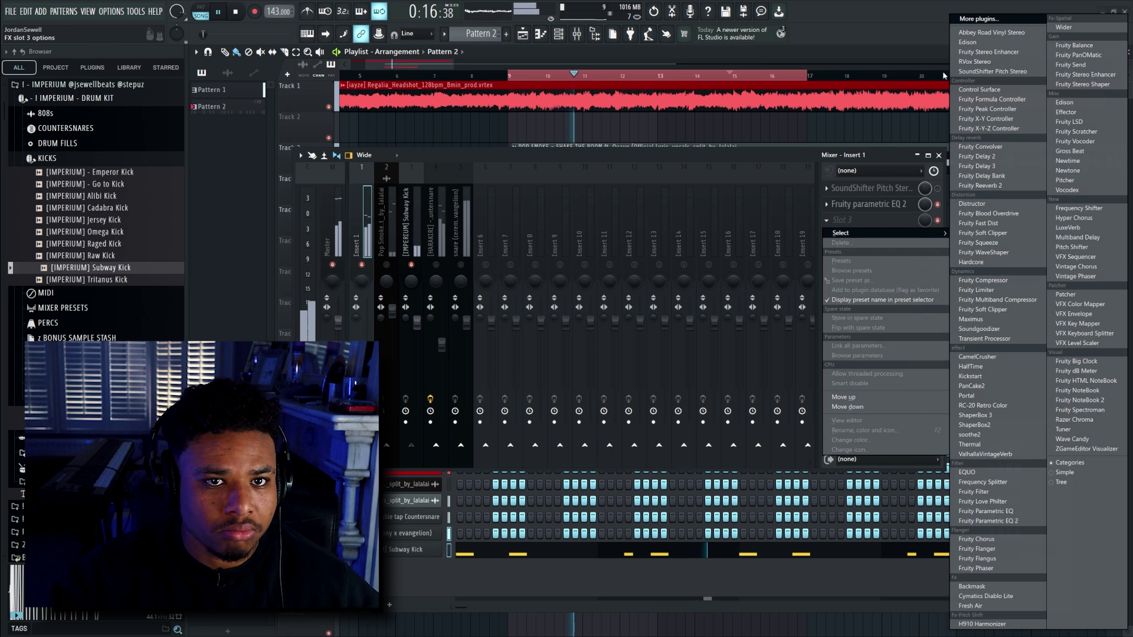
pyautogui.click(993, 19)
pyautogui.write('limi')
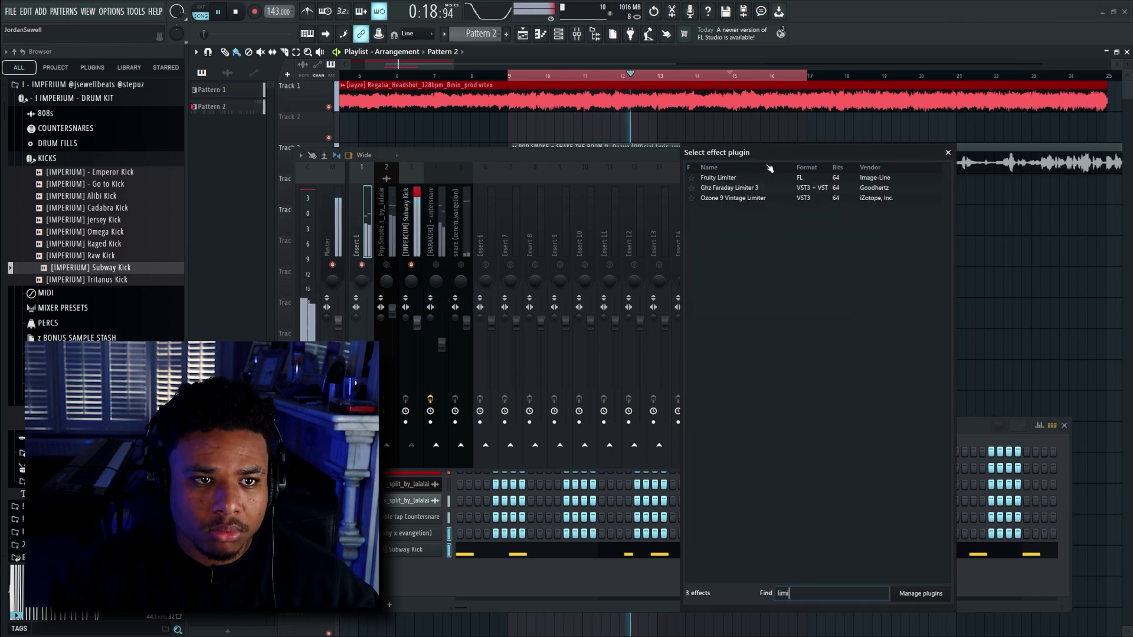
pyautogui.doubleClick(752, 180)
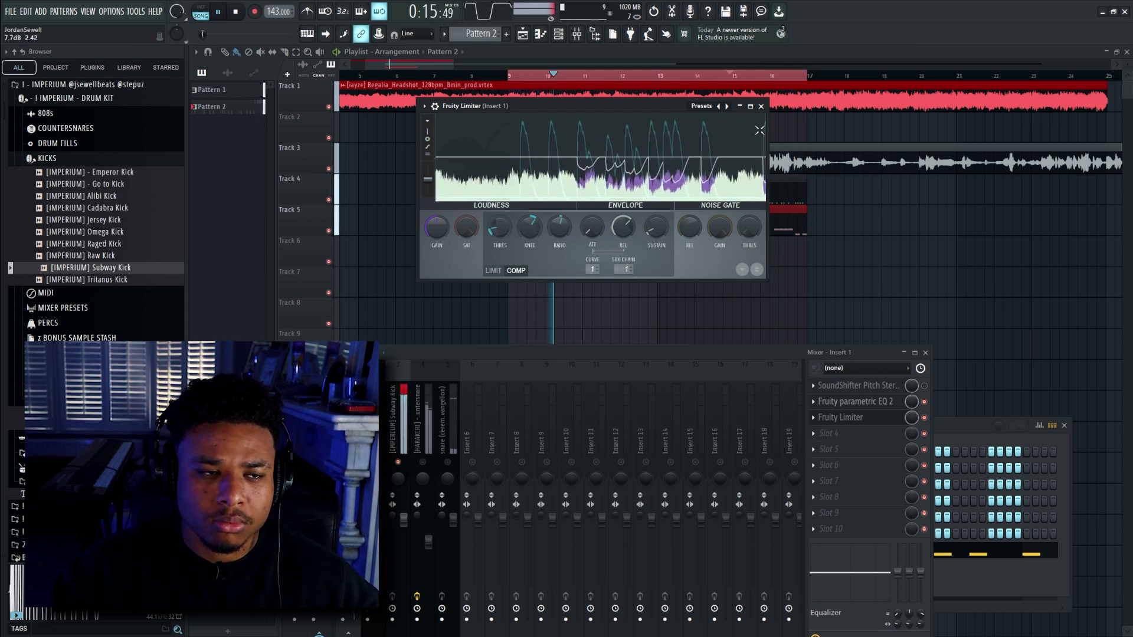
pyautogui.click(760, 106)
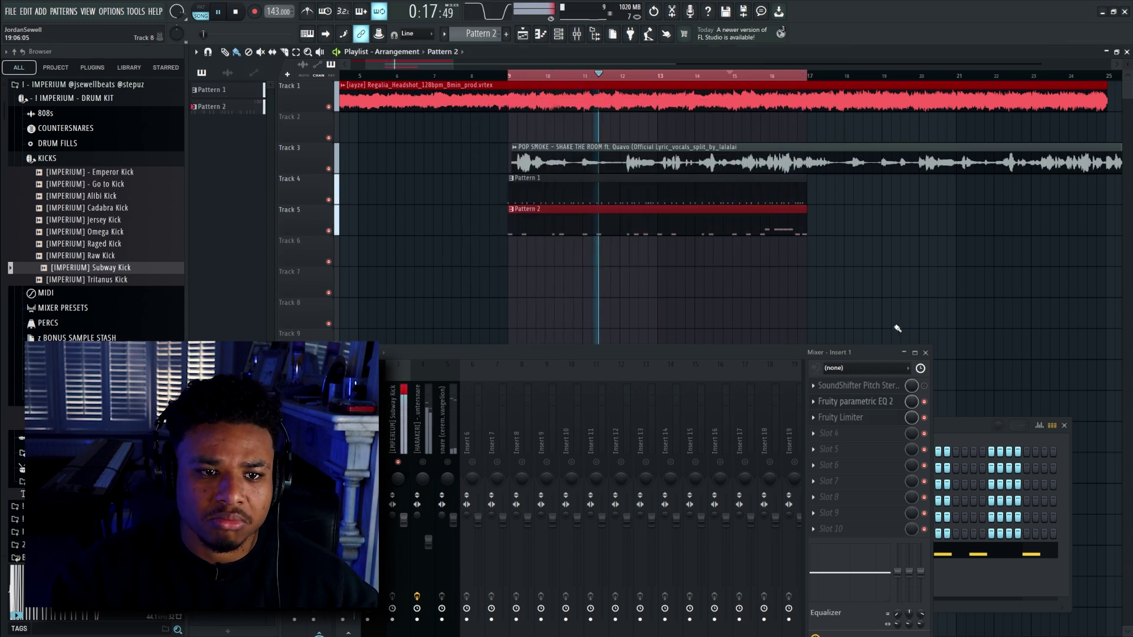
pyautogui.click(924, 352)
# Step: Load the IMPERIUM Layer over kick Perc into the channel rack and paste the Subway Kick notes into it
pyautogui.click(81, 162)
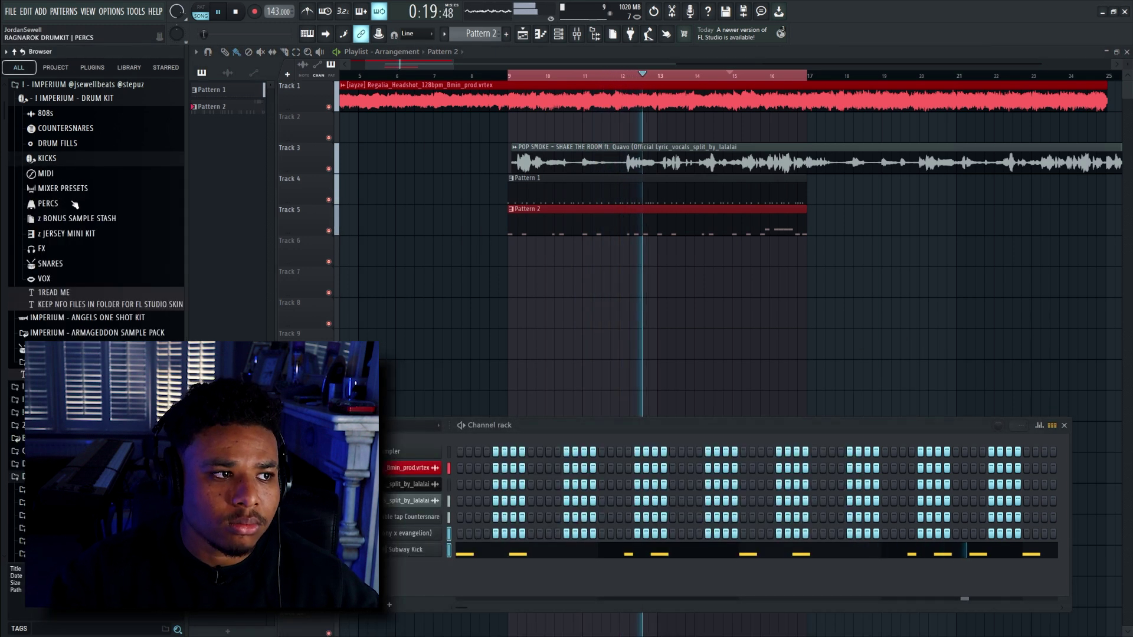
pyautogui.click(71, 205)
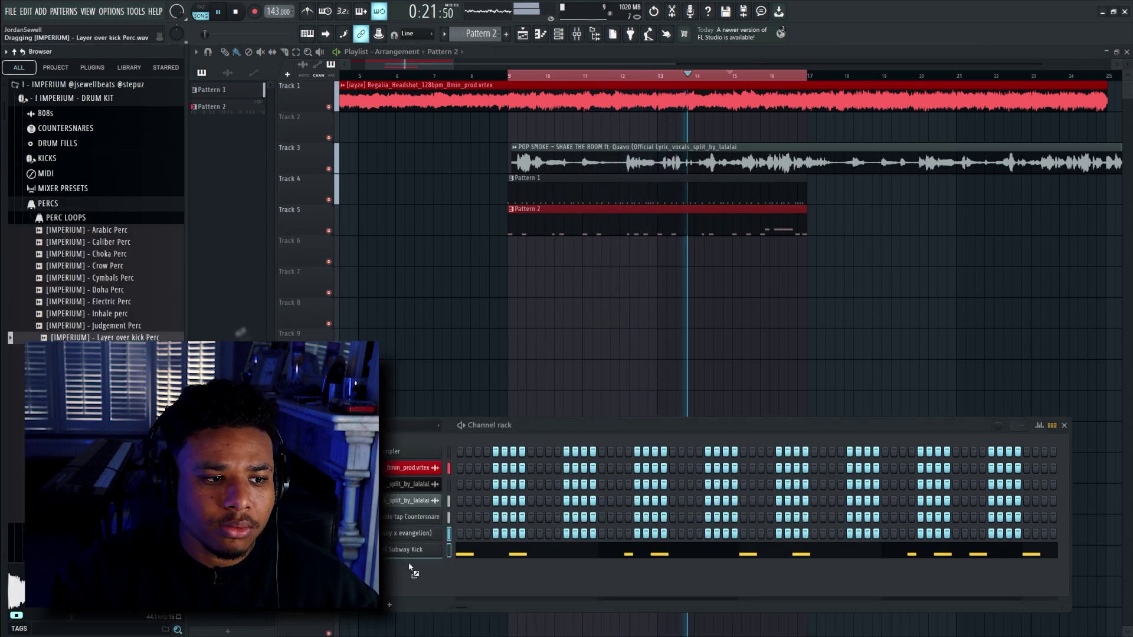
pyautogui.moveTo(412, 567); pyautogui.dragTo(443, 556)
pyautogui.click(448, 567)
pyautogui.hotkey('ctrl', 'v')
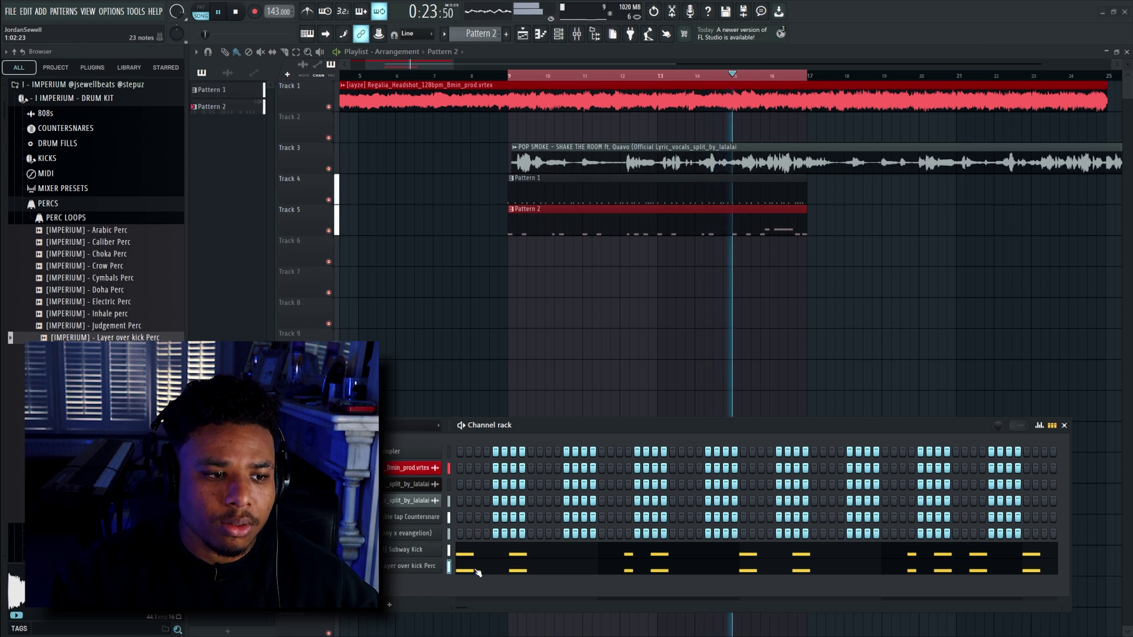
# Step: Delete the five D#5 notes in bars 7 and 8 from the Layer over kick Perc and close its piano roll
pyautogui.click(478, 570)
pyautogui.hotkey('ctrl', 'z')
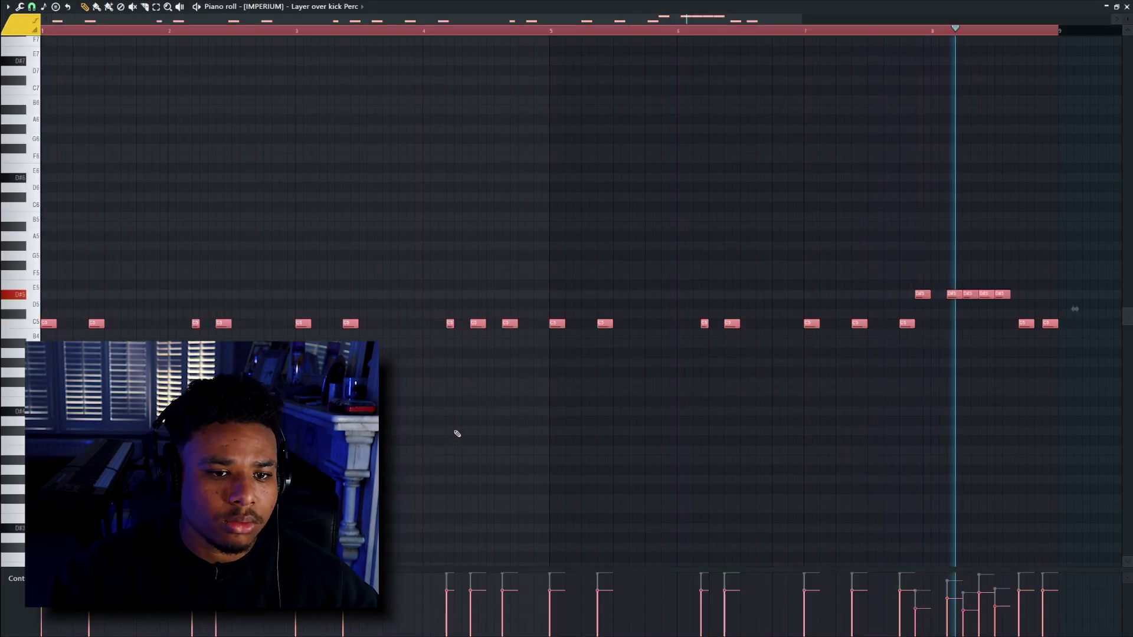
pyautogui.rightClick(925, 295)
pyautogui.rightClick(954, 295)
pyautogui.rightClick(970, 295)
pyautogui.rightClick(987, 295)
pyautogui.rightClick(1003, 295)
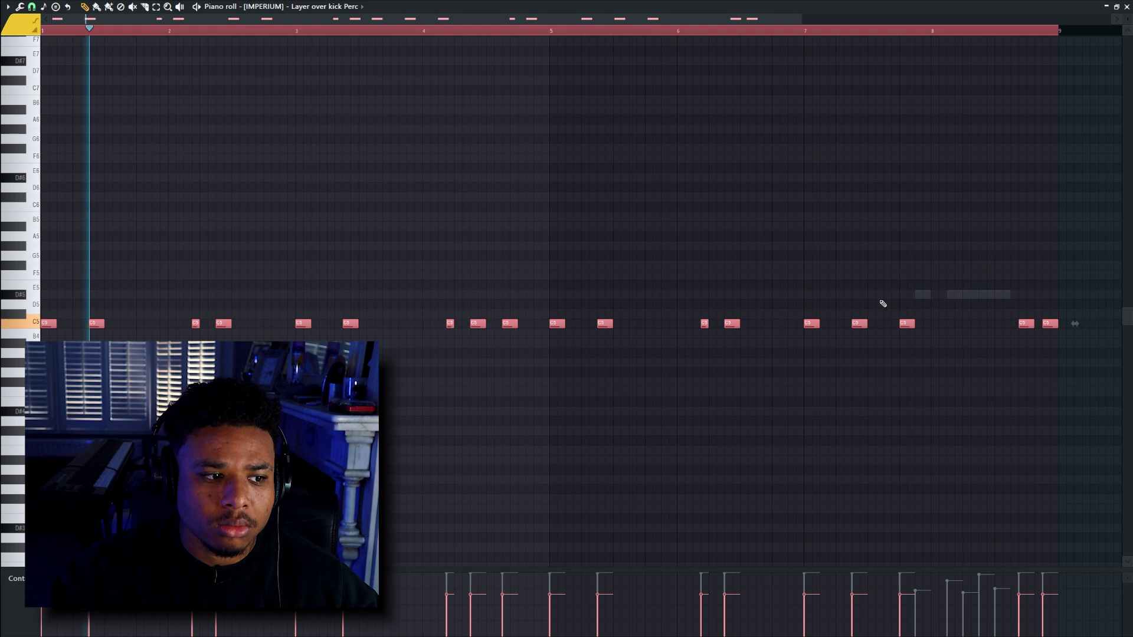
pyautogui.click(1126, 7)
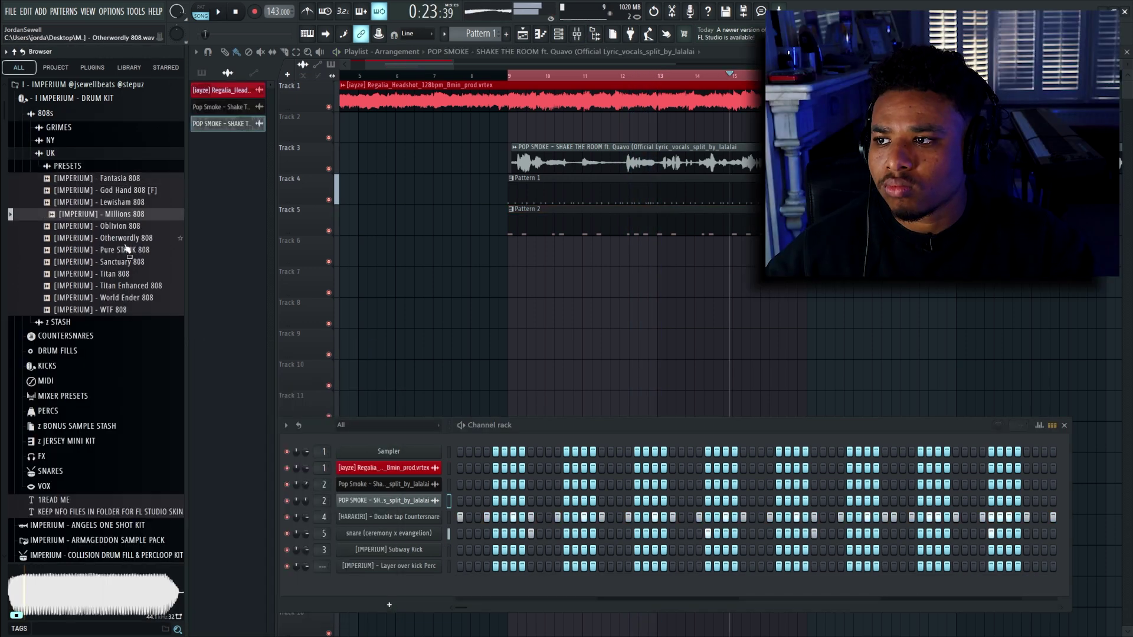
# Step: Load the IMPERIUM Titan Enhanced 808 into the channel rack and shape its volume envelope with hold time at 100%
pyautogui.click(139, 262)
pyautogui.click(136, 276)
pyautogui.click(141, 289)
pyautogui.click(144, 300)
pyautogui.click(145, 290)
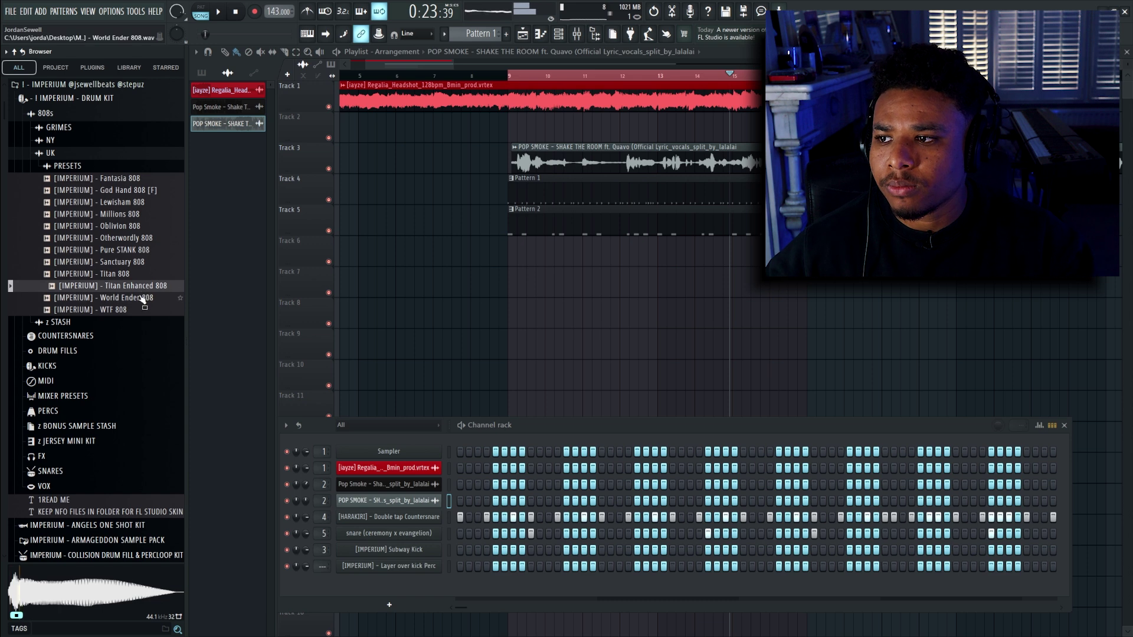
pyautogui.moveTo(408, 581); pyautogui.dragTo(408, 582)
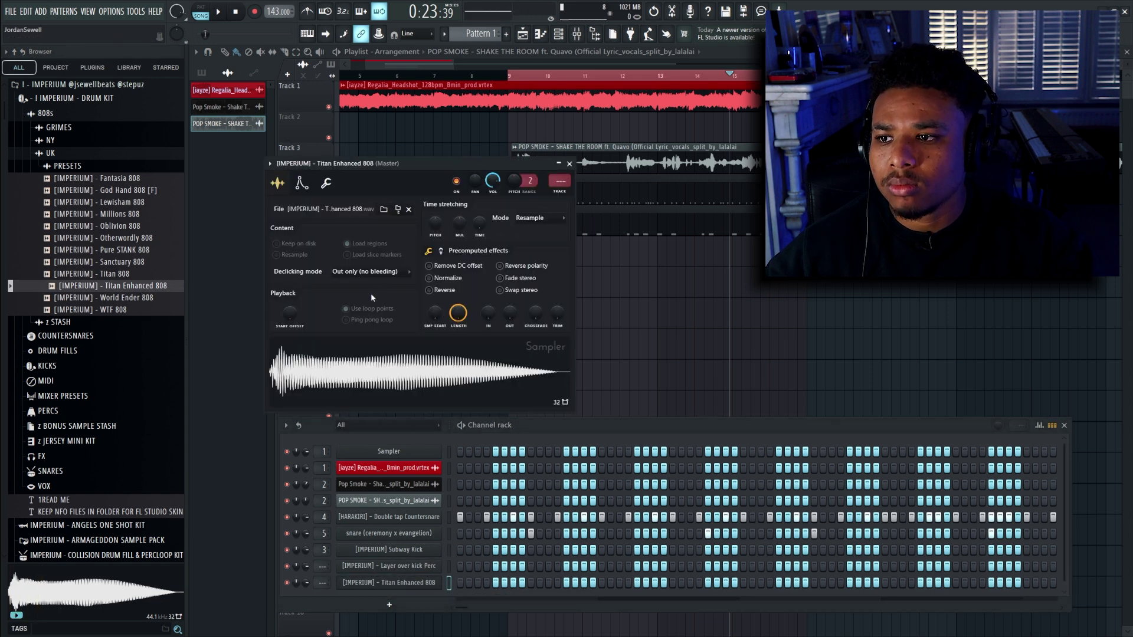
pyautogui.click(325, 183)
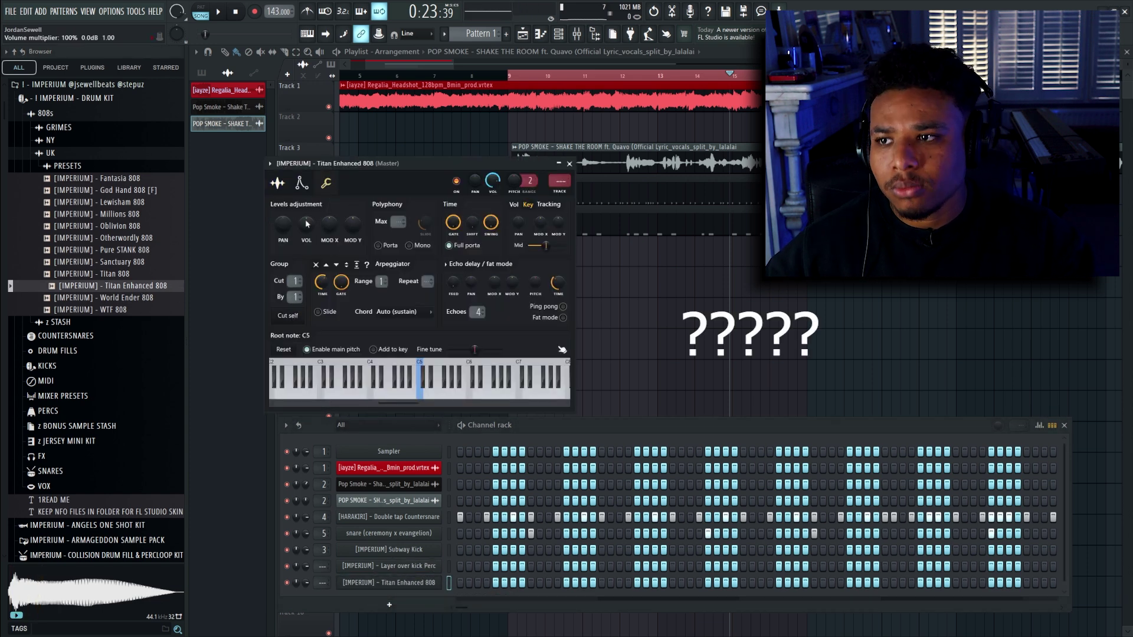
pyautogui.click(301, 184)
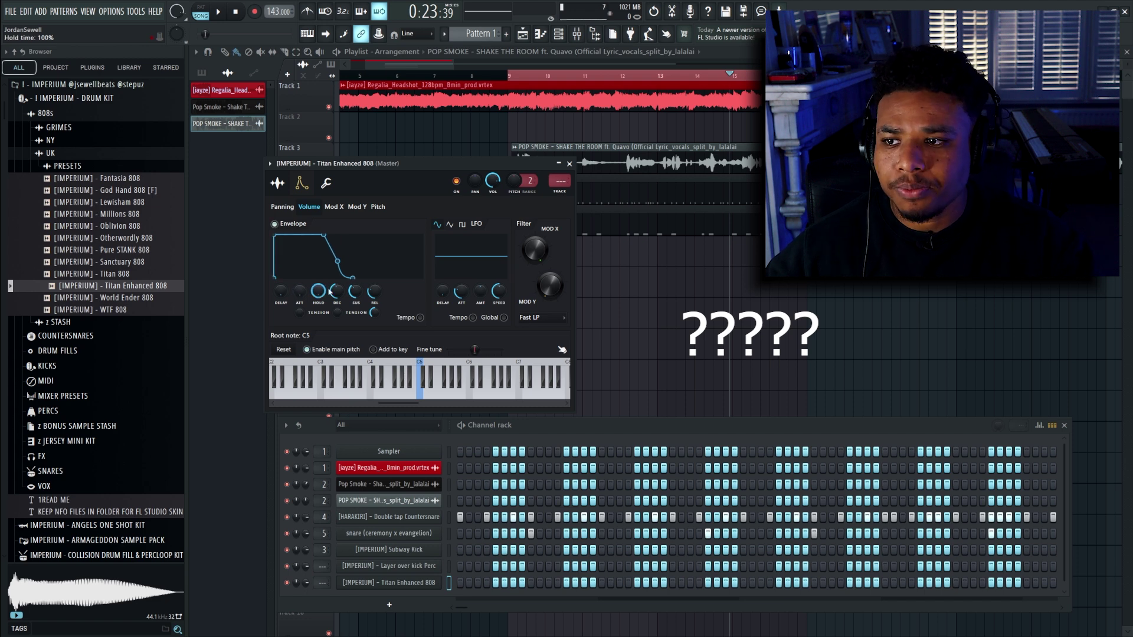
# Step: In the Titan Enhanced 808's piano roll, place a three-beat G7 note at bar 1, followed by a three-beat B6 note
pyautogui.rightClick(439, 582)
pyautogui.click(466, 491)
pyautogui.moveTo(61, 328); pyautogui.dragTo(66, 179)
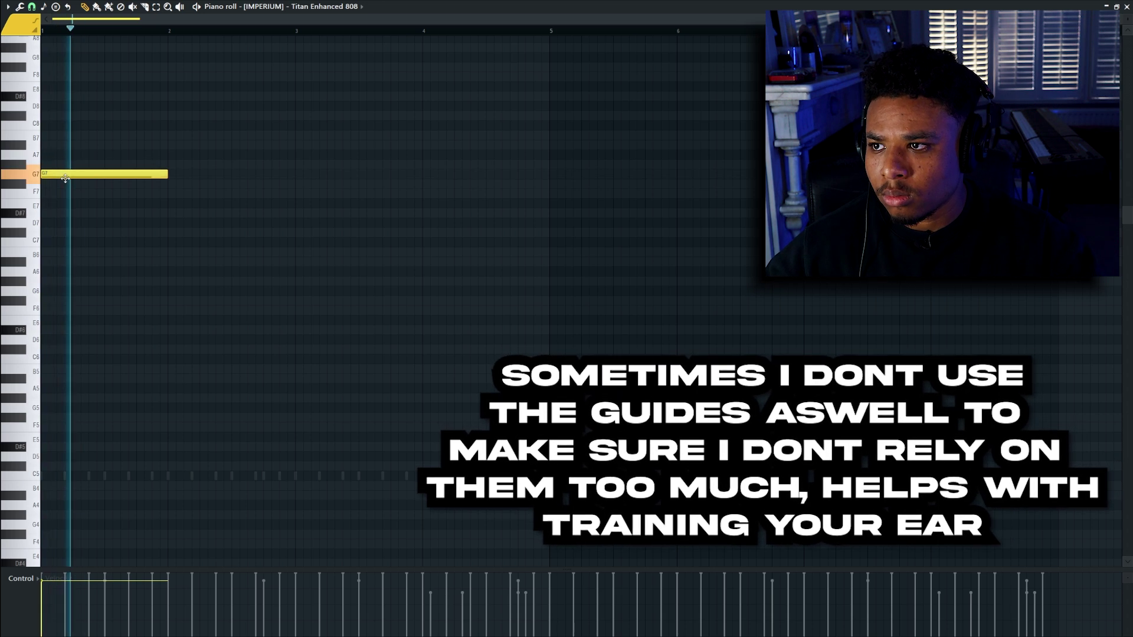
pyautogui.click(171, 183)
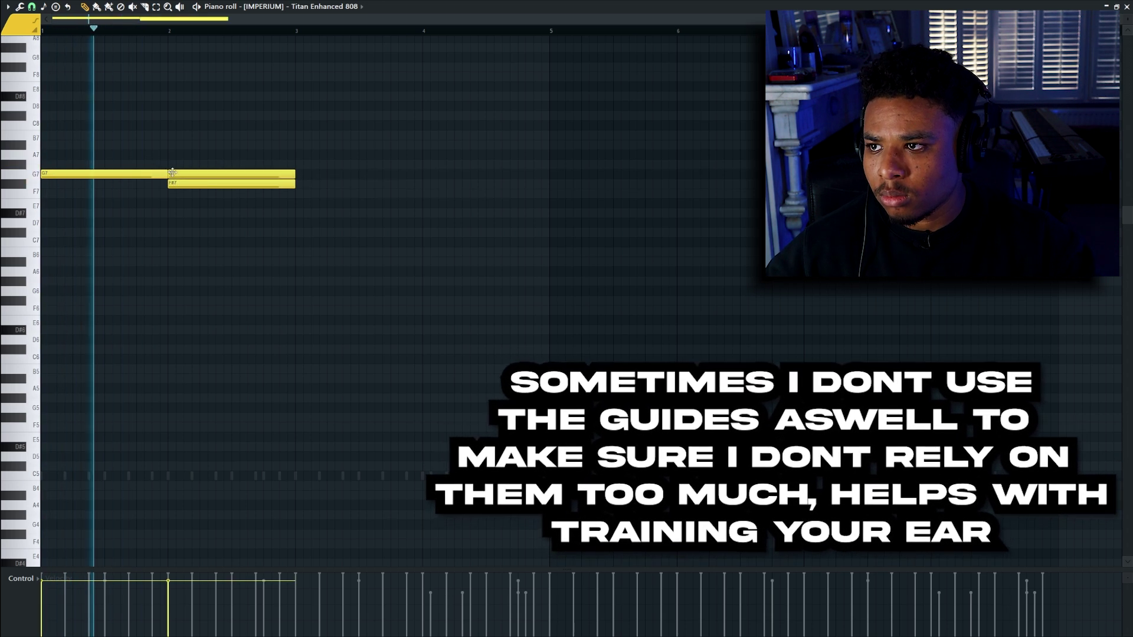
pyautogui.moveTo(169, 175)
pyautogui.mouseDown()
pyautogui.moveTo(138, 176)
pyautogui.moveTo(202, 184)
pyautogui.moveTo(195, 194)
pyautogui.moveTo(198, 171)
pyautogui.moveTo(184, 251)
pyautogui.mouseUp()
pyautogui.rightClick(164, 181)
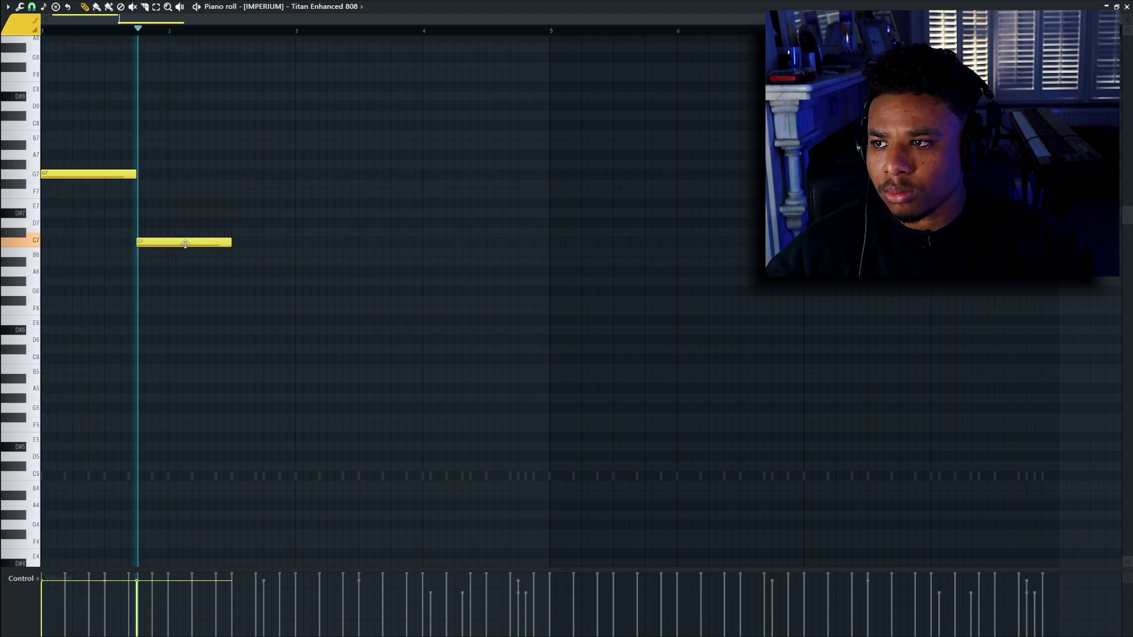
pyautogui.moveTo(185, 242); pyautogui.dragTo(185, 251)
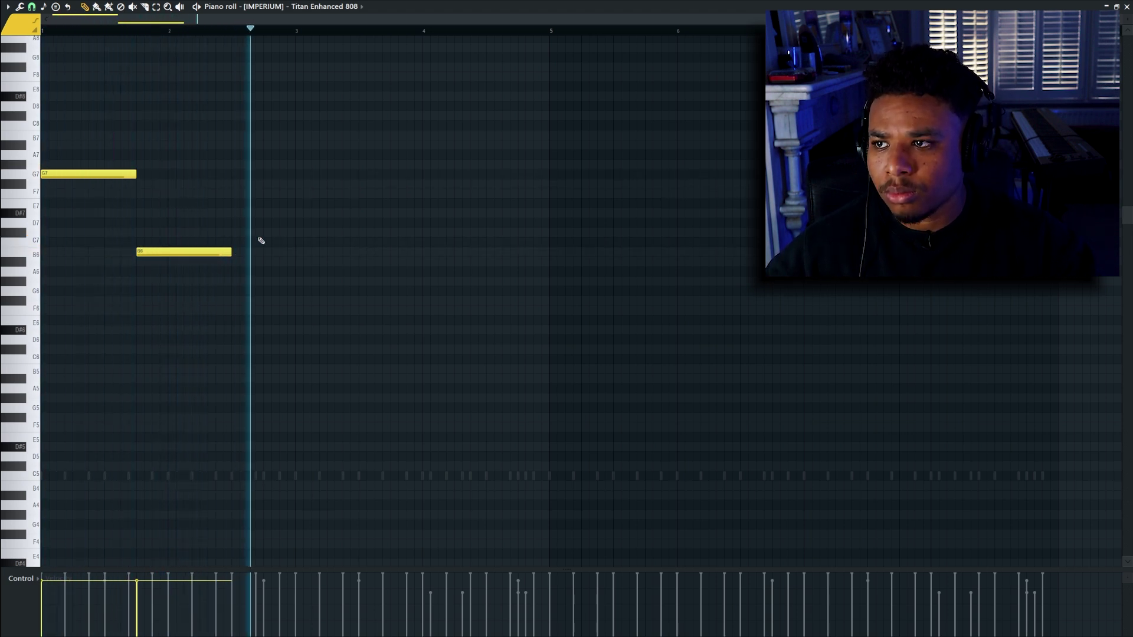
# Step: Copy the G7 and B6 note pair to bar 3, then copy all four 808 notes to start at bar 5
pyautogui.hotkey('ctrl', 'a')
pyautogui.keyDown('ctrl'); pyautogui.click(275, 204); pyautogui.keyUp('ctrl')
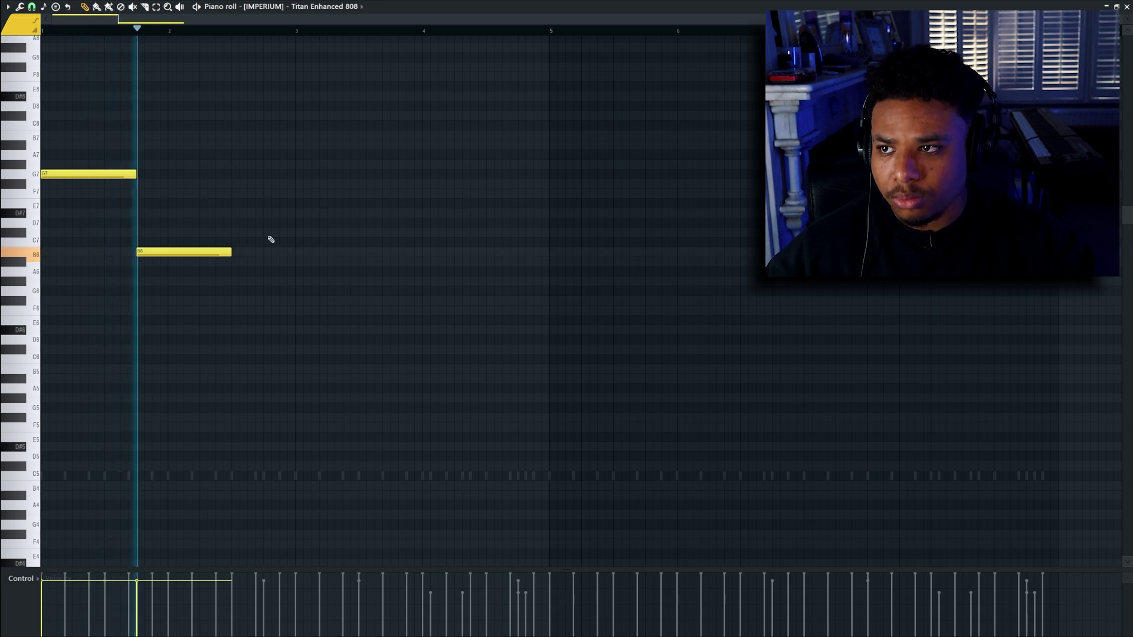
pyautogui.moveTo(385, 91); pyautogui.dragTo(109, 259)
pyautogui.moveTo(82, 173); pyautogui.dragTo(336, 179)
pyautogui.keyDown('ctrl'); pyautogui.click(508, 190); pyautogui.keyUp('ctrl')
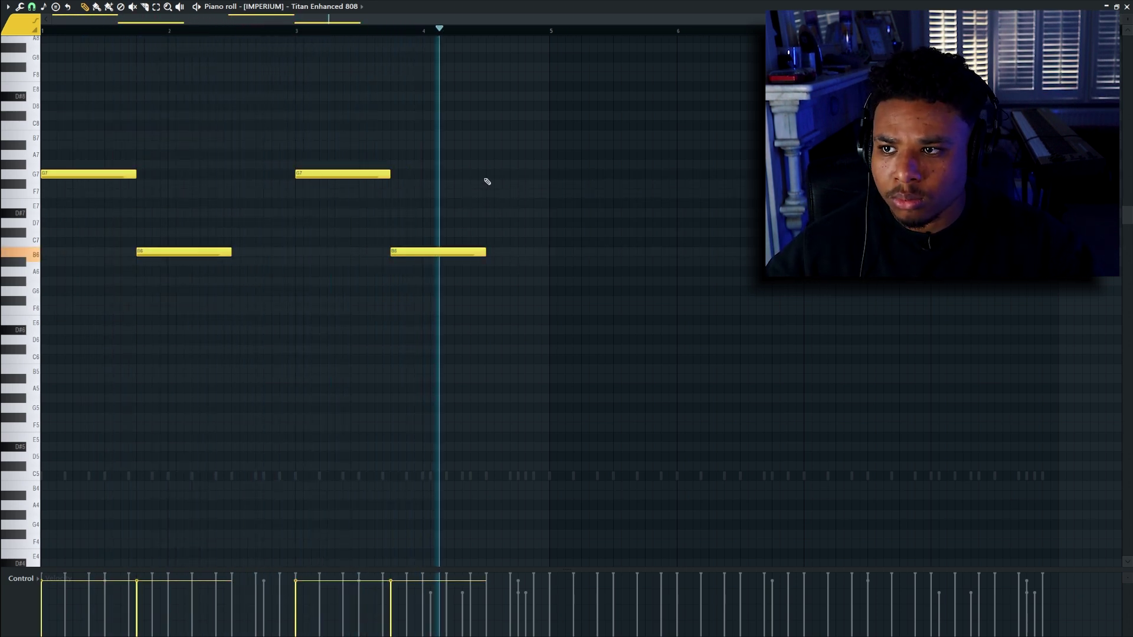
pyautogui.moveTo(584, 111); pyautogui.dragTo(56, 295)
pyautogui.moveTo(106, 170); pyautogui.dragTo(612, 167)
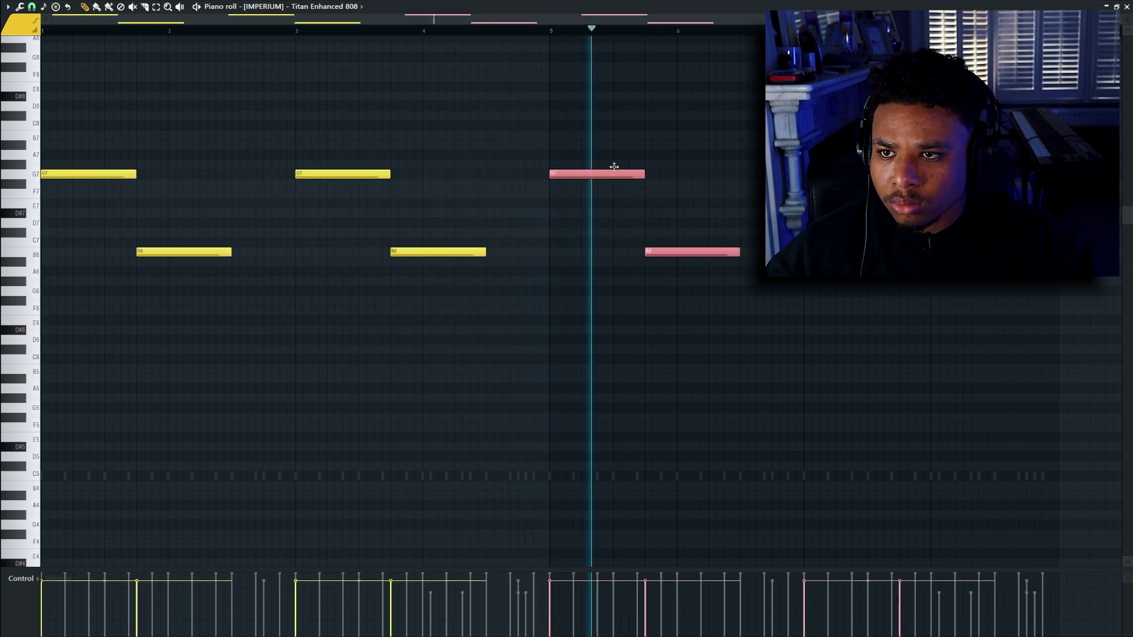
# Step: Raise all the 808 notes to full velocity, transpose them down two octaves, and close the piano roll
pyautogui.hotkey('ctrl', 'a')
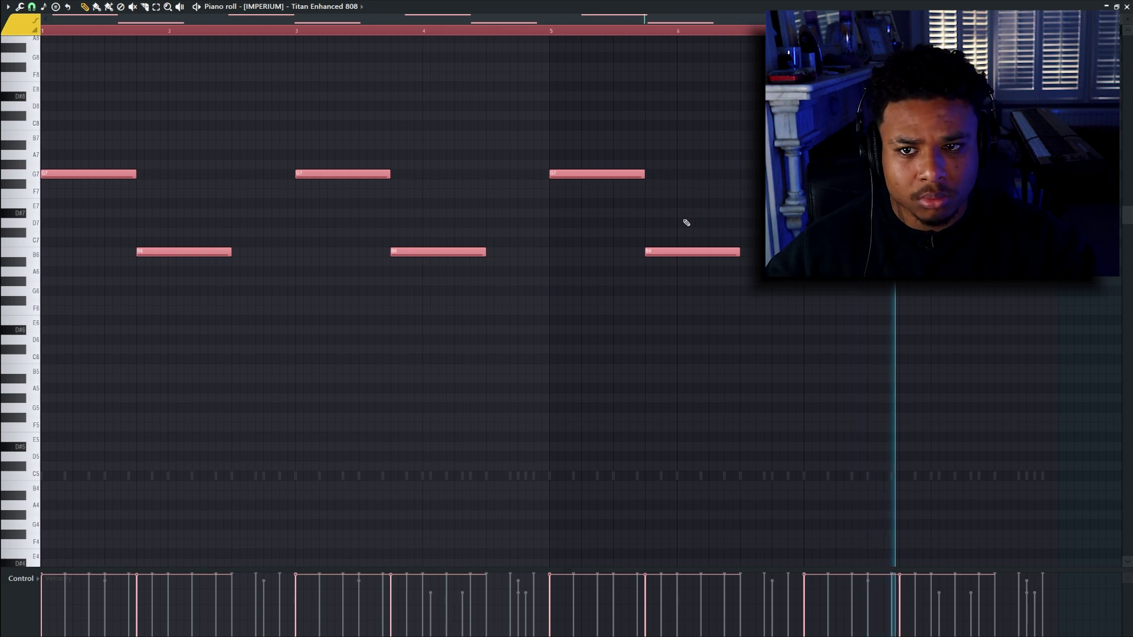
pyautogui.hotkey('ctrl', 'b')
pyautogui.hotkey('ctrl', 'Down')
pyautogui.hotkey('ctrl', 'Down')
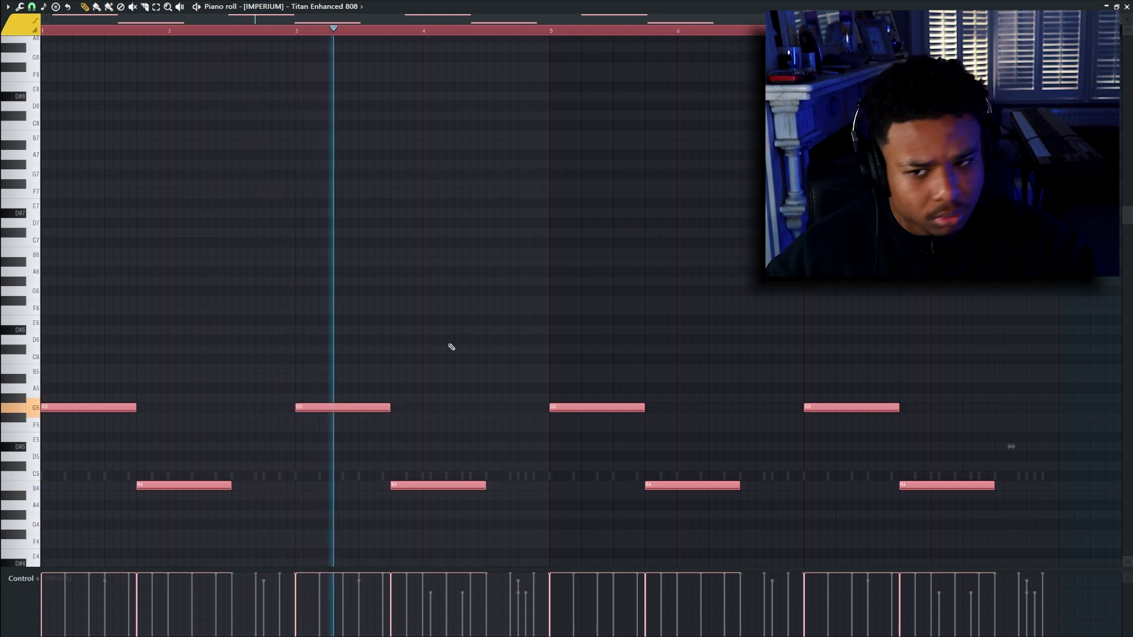
pyautogui.click(22, 578)
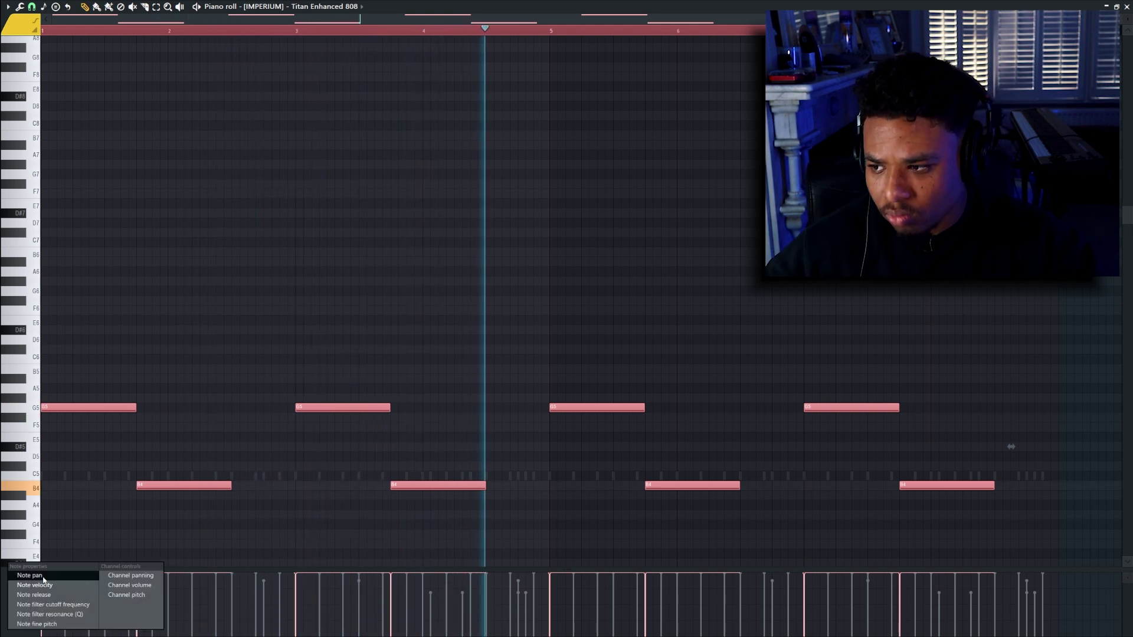
pyautogui.click(43, 584)
pyautogui.click(1127, 6)
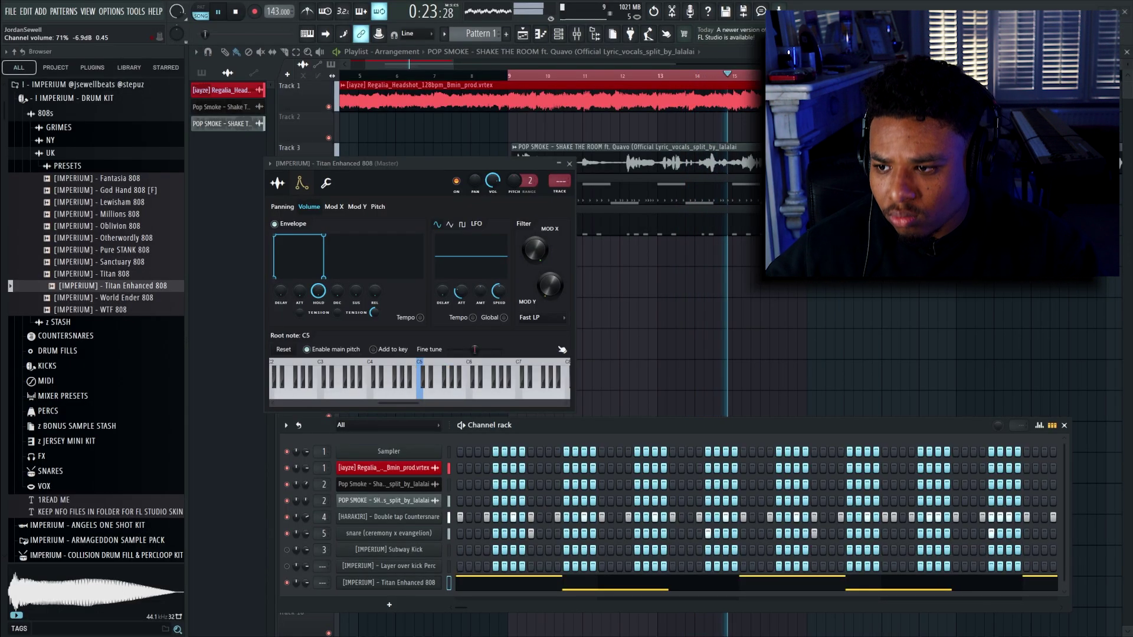
# Step: Add Fruity parametric EQ 2 to slot 2 of the Double tap Countersnare's mixer track and cut band 6 to about -3.4 dB
pyautogui.click(579, 36)
pyautogui.click(422, 417)
pyautogui.press('space')
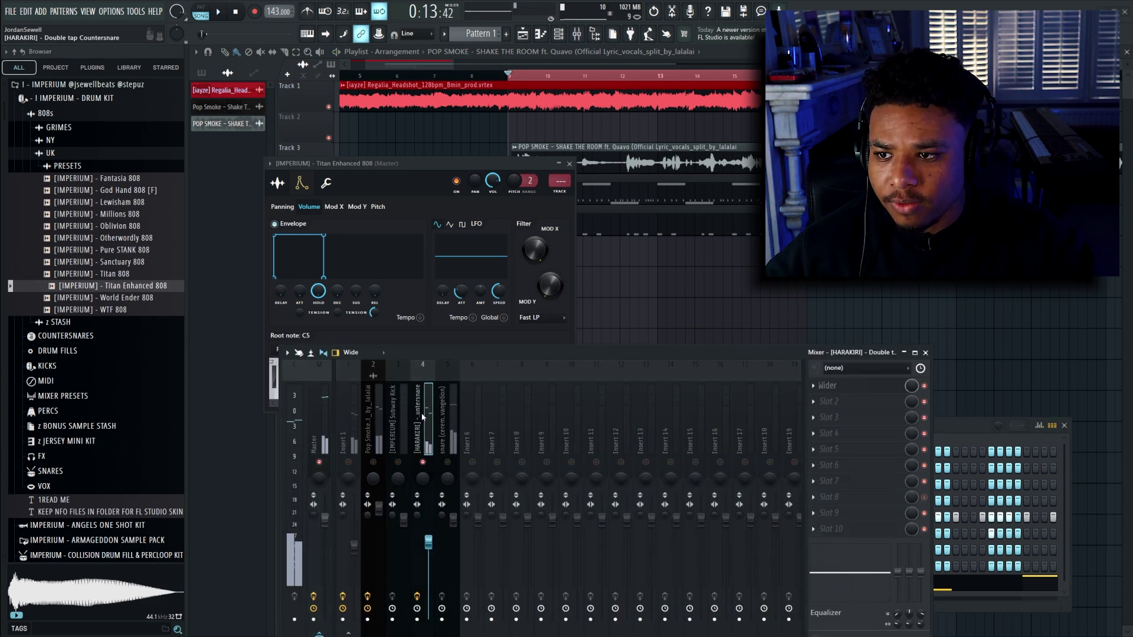
pyautogui.click(812, 404)
pyautogui.click(991, 522)
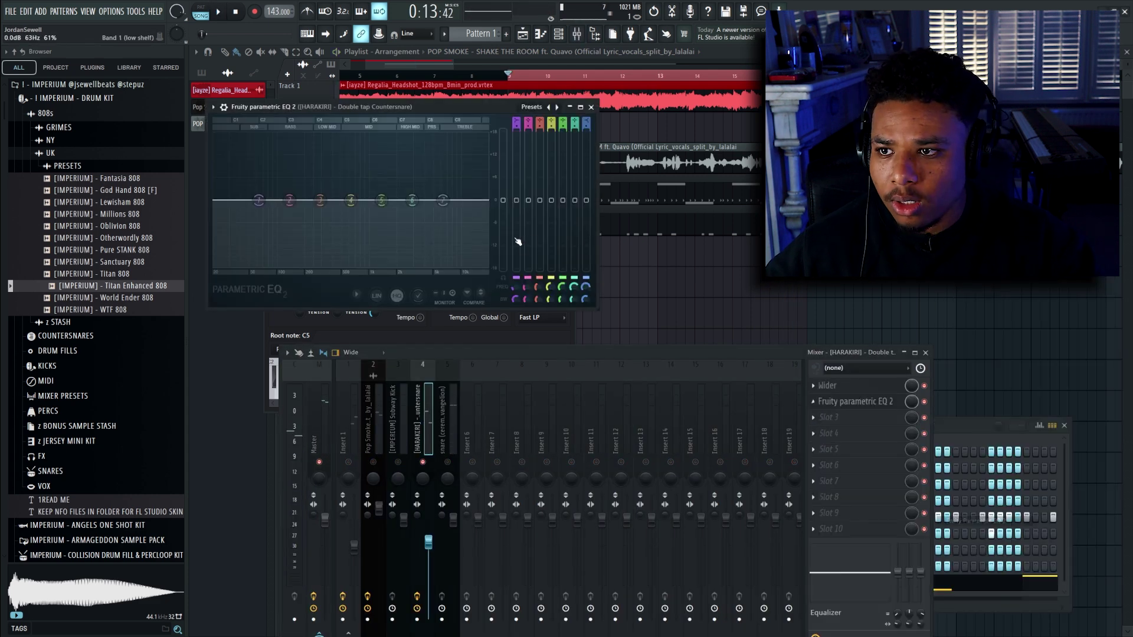
pyautogui.press('space')
pyautogui.moveTo(425, 200); pyautogui.dragTo(453, 213)
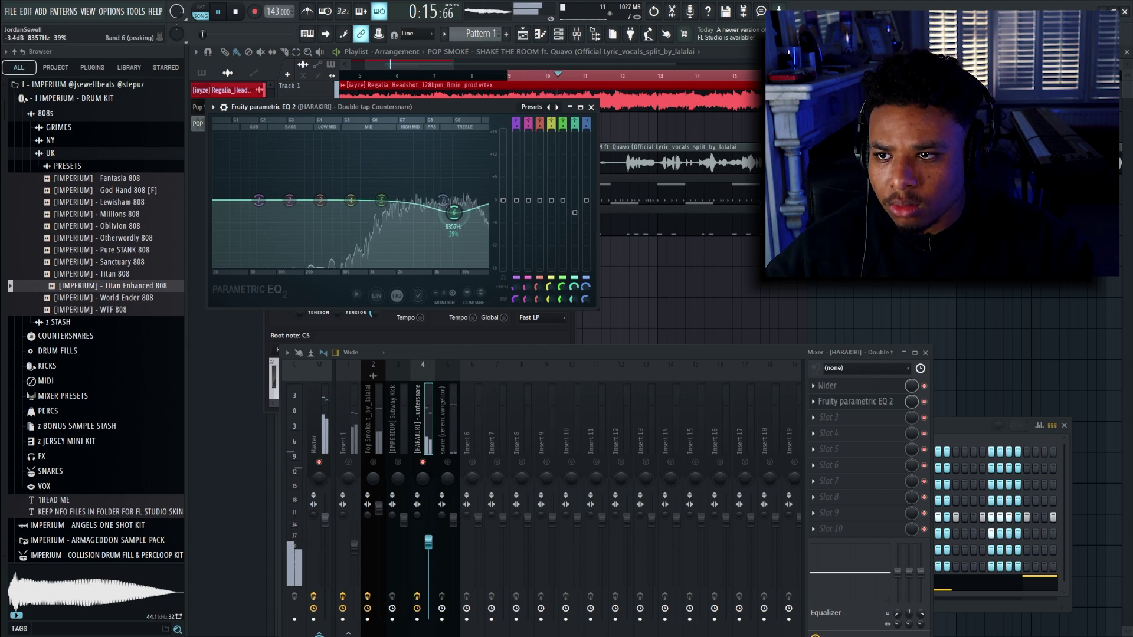
pyautogui.click(591, 107)
# Step: Route the Titan Enhanced 808 channel to mixer track 6
pyautogui.press('F6')
pyautogui.click(415, 584)
pyautogui.click(413, 584)
pyautogui.hotkey('ctrl', 'l')
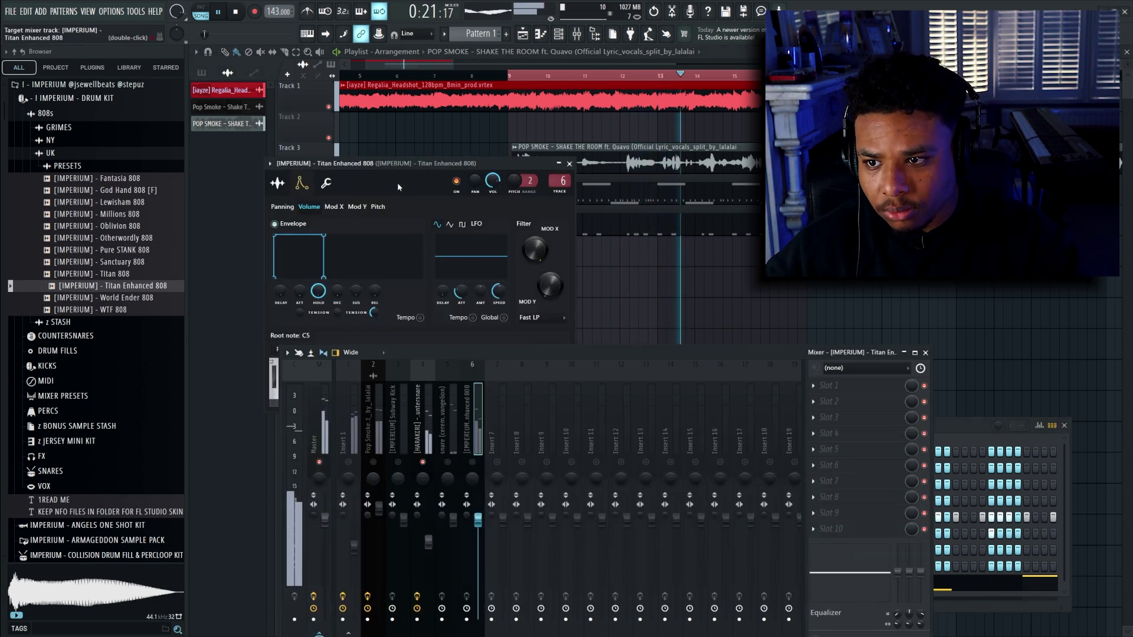
# Step: Load the IMPERIUM Titan Enhanced 808 Preset onto the 808's mixer track and adjust the Fruity Fast Dist mix level
pyautogui.click(73, 166)
pyautogui.moveTo(151, 290); pyautogui.dragTo(484, 429)
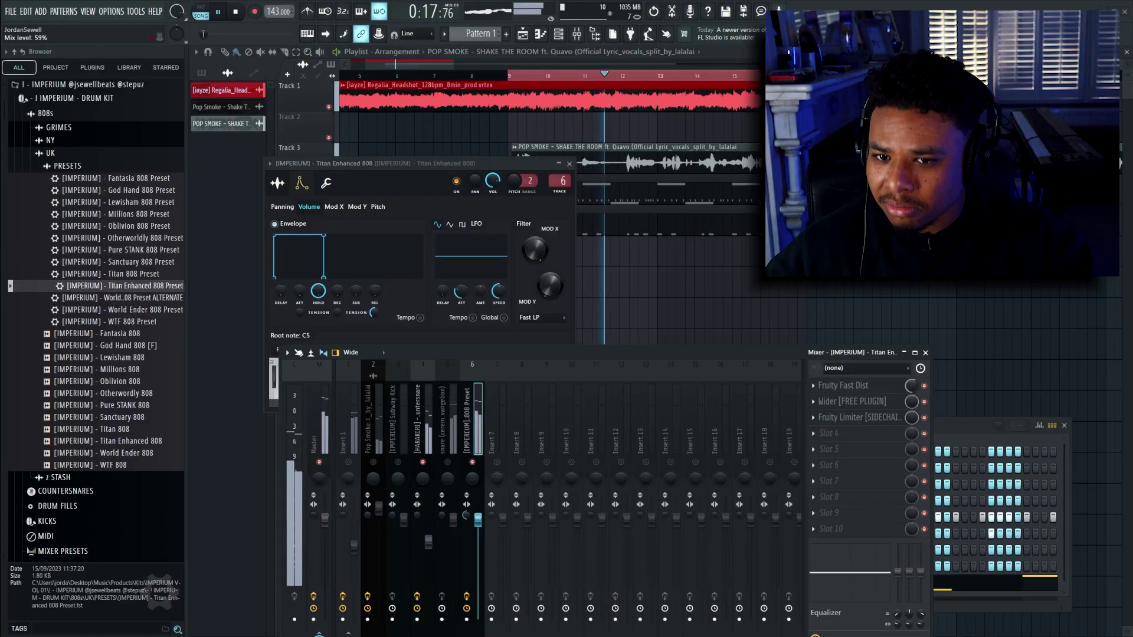
pyautogui.moveTo(911, 387); pyautogui.dragTo(912, 388)
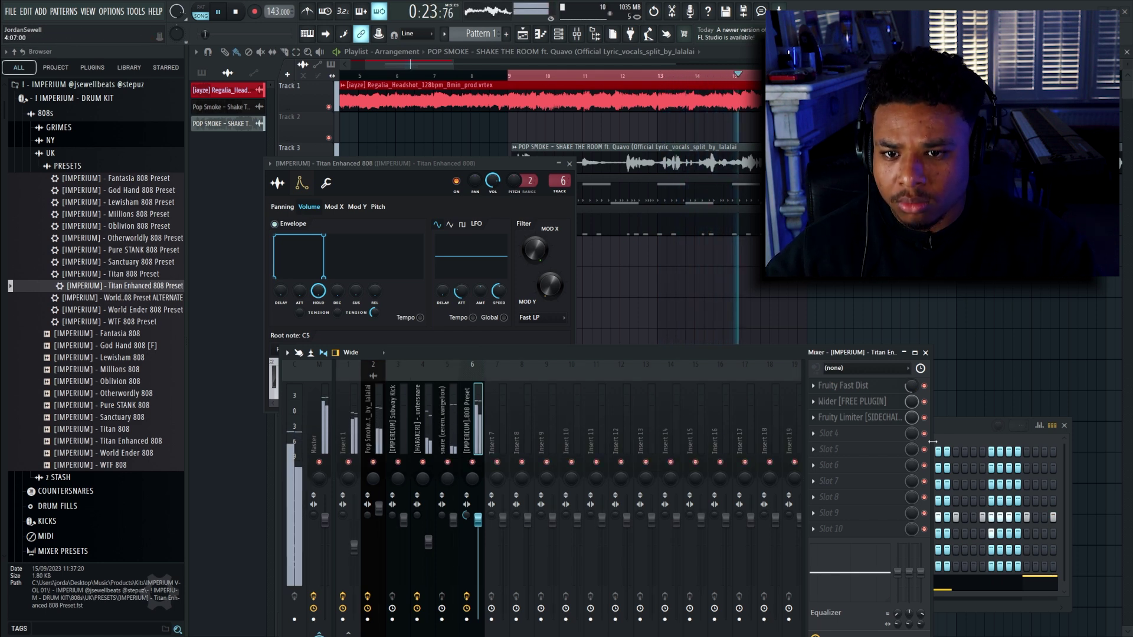
pyautogui.click(950, 433)
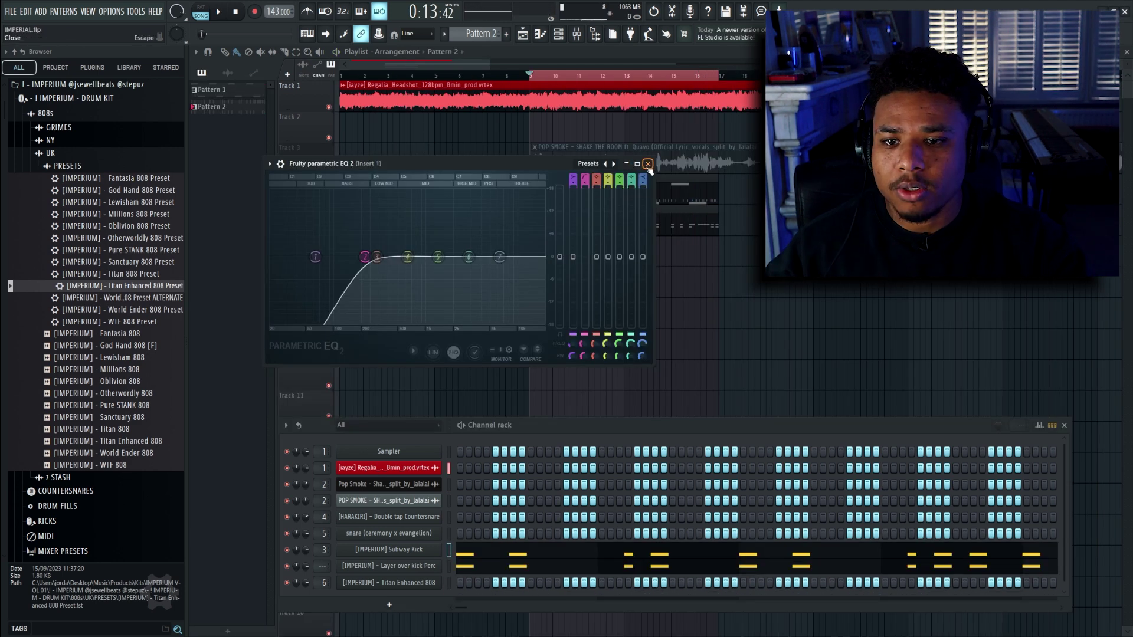
# Step: Close the Insert 1 parametric EQ and route the Layer over kick Perc to mixer track 7
pyautogui.click(647, 164)
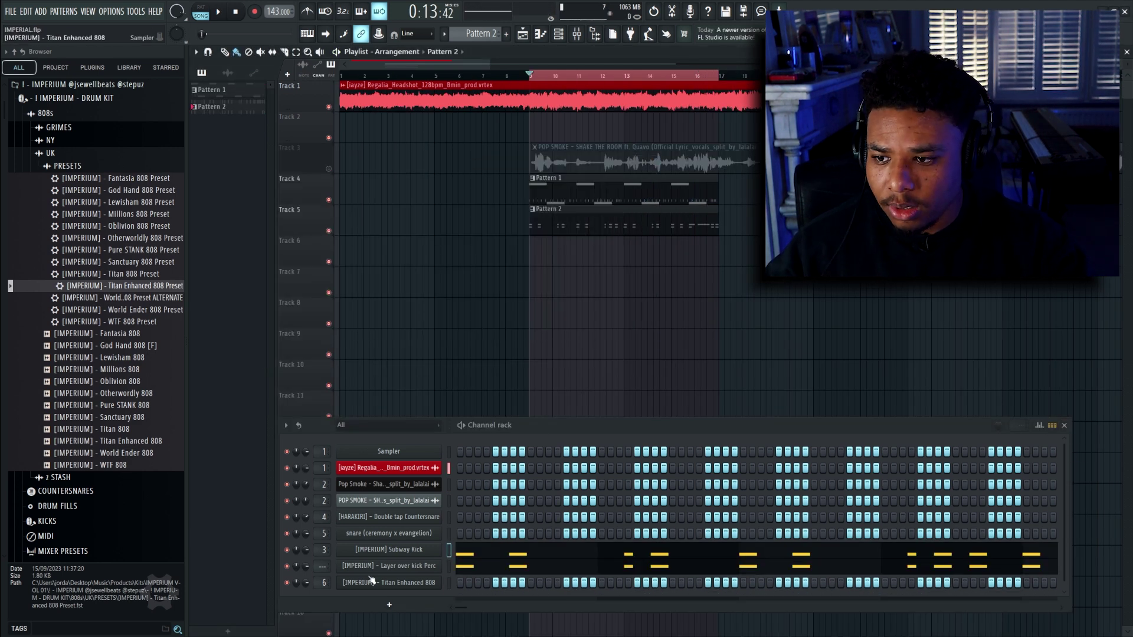
pyautogui.click(413, 566)
pyautogui.press('F9')
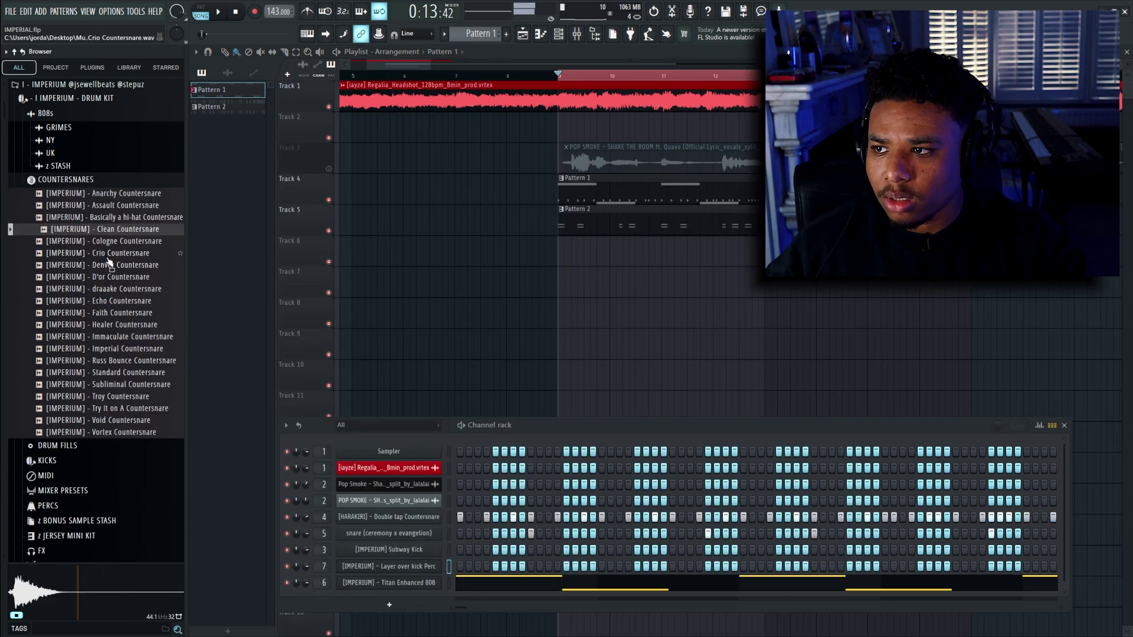
# Step: Audition the IMPERIUM countersnares and try the Imperial Countersnare in place of the Double tap Countersnare during playback
pyautogui.click(131, 301)
pyautogui.click(130, 289)
pyautogui.click(122, 278)
pyautogui.click(120, 313)
pyautogui.click(122, 336)
pyautogui.click(126, 328)
pyautogui.click(125, 349)
pyautogui.click(122, 363)
pyautogui.click(127, 352)
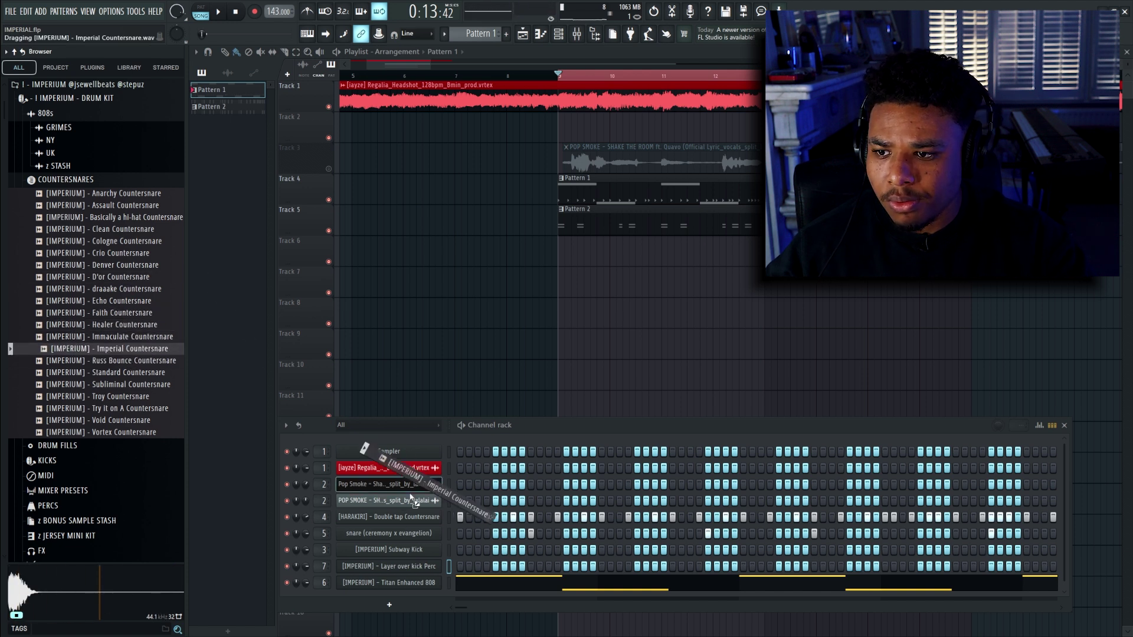
pyautogui.moveTo(409, 519); pyautogui.dragTo(407, 518)
pyautogui.press('space')
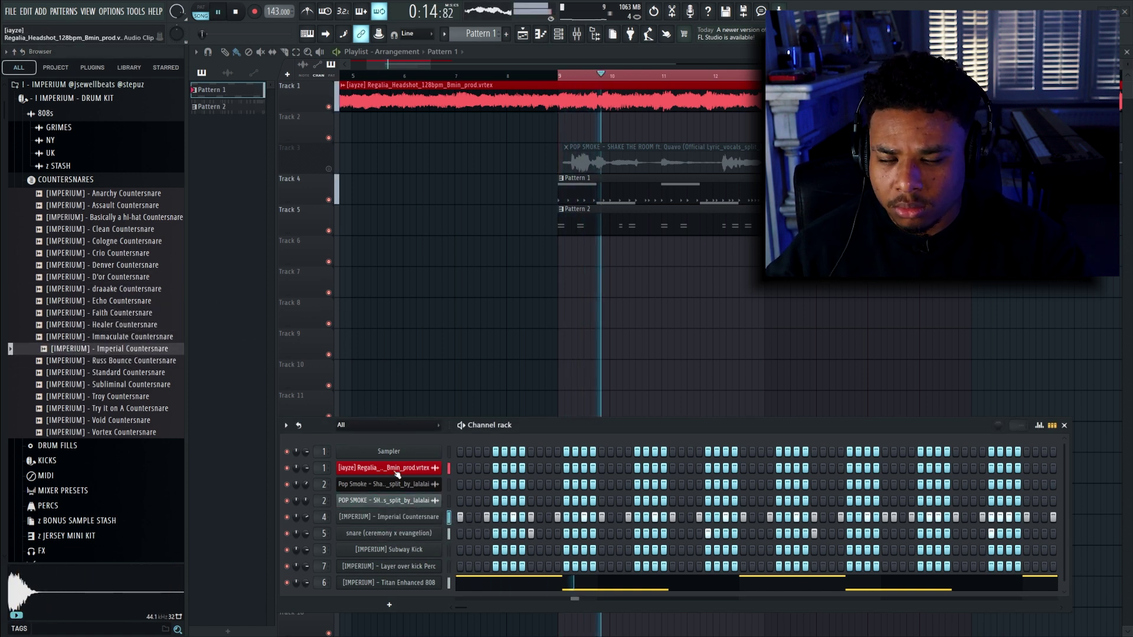
pyautogui.press('space')
# Step: Try the IMPERIUM Russ Bounce Countersnare on the countersnare channel during playback
pyautogui.click(131, 361)
pyautogui.moveTo(401, 517); pyautogui.dragTo(401, 518)
pyautogui.press('space')
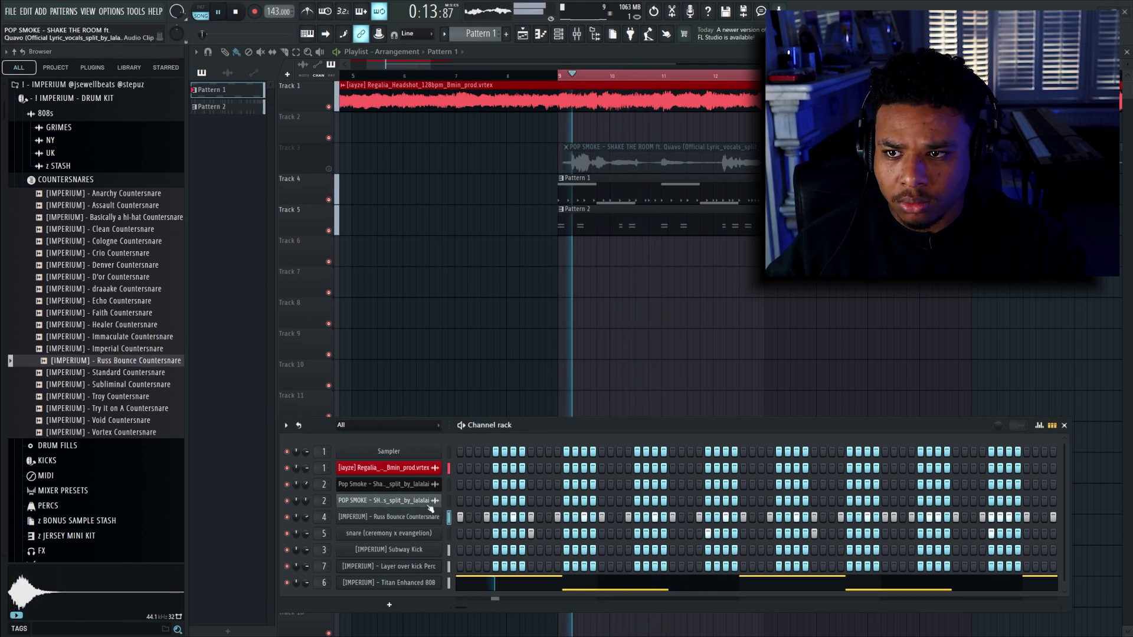
pyautogui.press('space')
# Step: Try the IMPERIUM Subliminal Countersnare on the countersnare channel during playback and open its piano roll
pyautogui.click(131, 384)
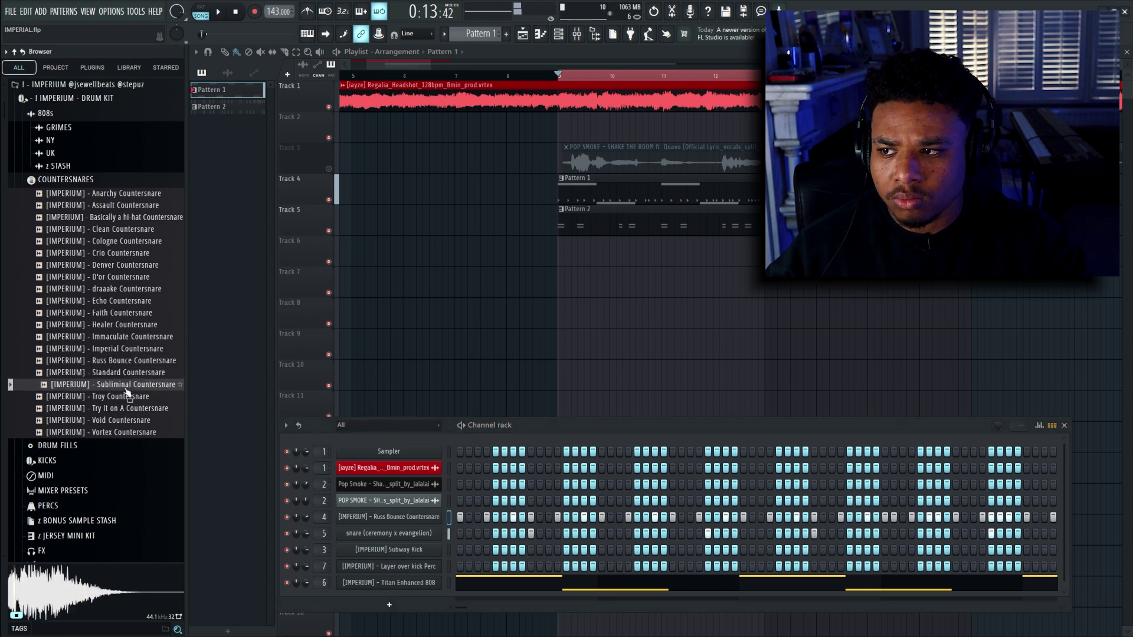
pyautogui.moveTo(404, 518); pyautogui.dragTo(407, 517)
pyautogui.press('space')
pyautogui.rightClick(436, 517)
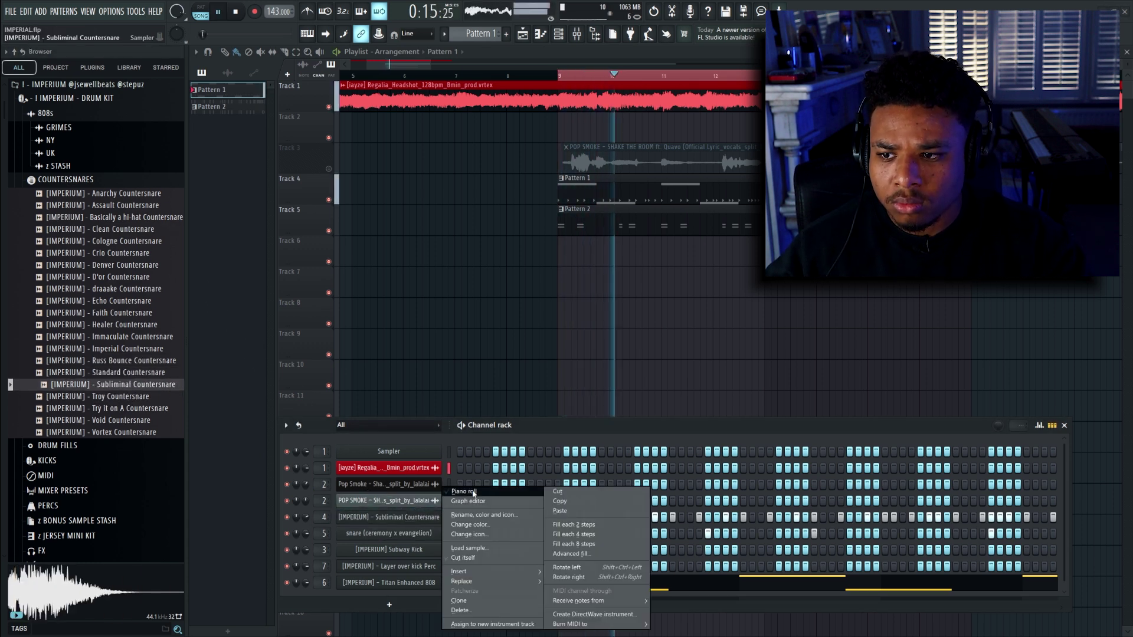
pyautogui.click(472, 496)
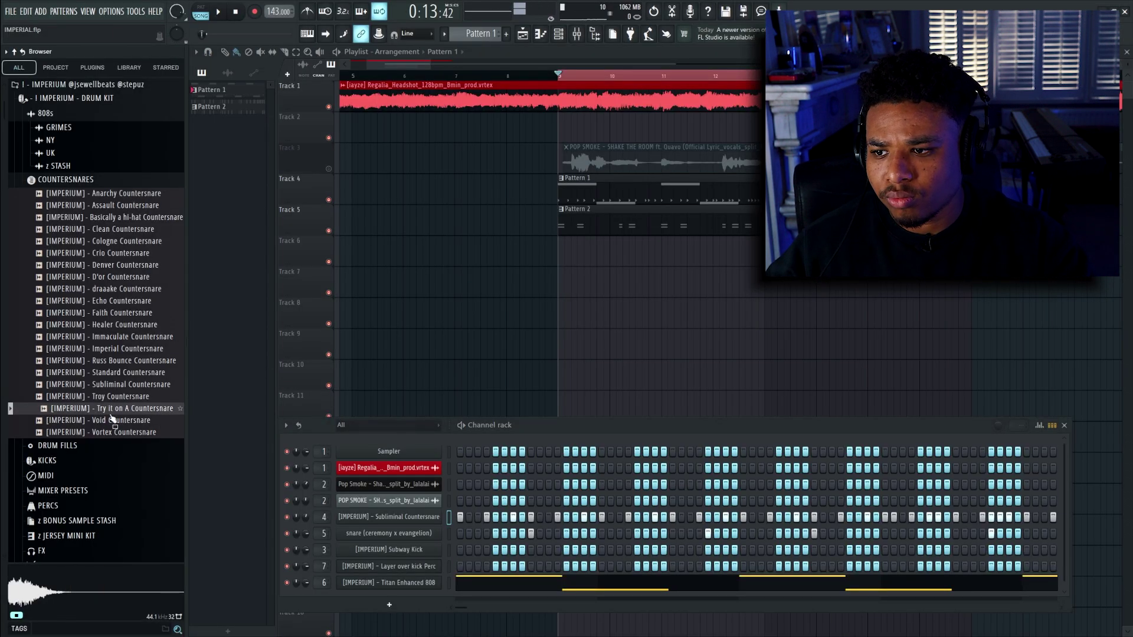
# Step: Audition the IMPERIUM Try it on A Countersnare on the countersnare channel during playback
pyautogui.moveTo(424, 522); pyautogui.dragTo(425, 520)
pyautogui.press('space')
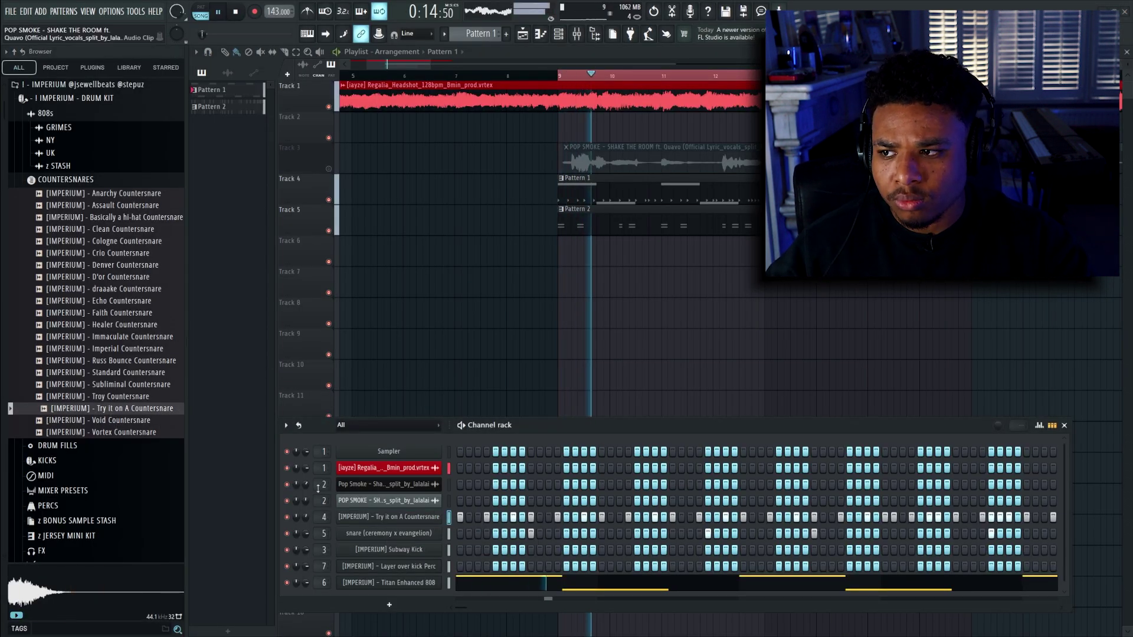
pyautogui.press('space')
# Step: Replace the countersnare channel's sample with the IMPERIUM Void Countersnare and play the arrangement
pyautogui.click(127, 432)
pyautogui.click(132, 421)
pyautogui.moveTo(400, 519); pyautogui.dragTo(400, 523)
pyautogui.press('space')
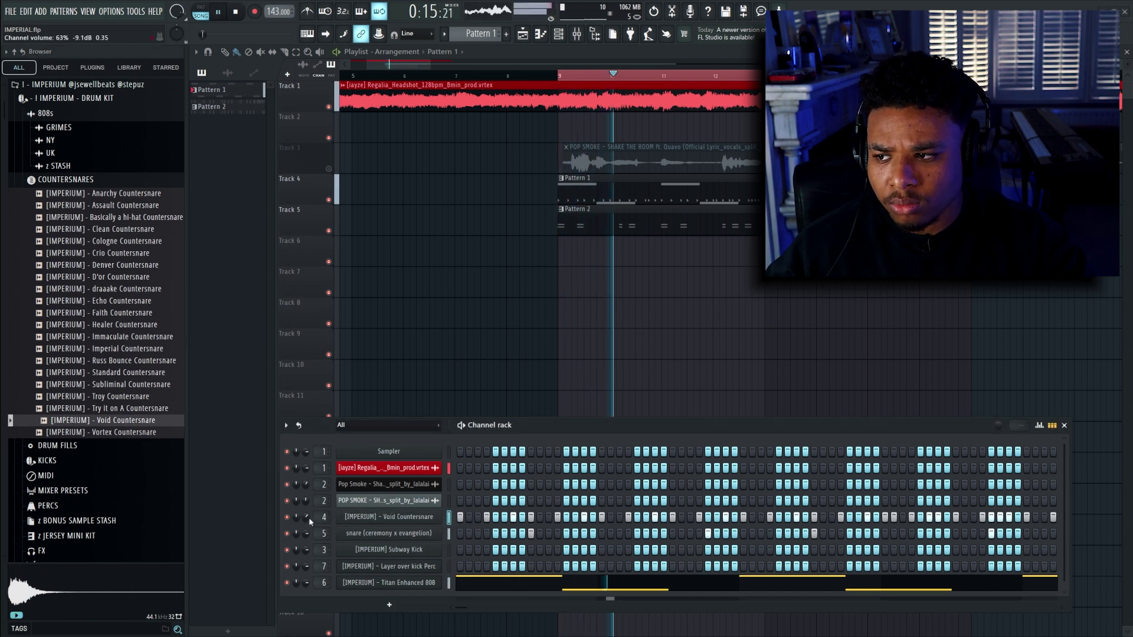
# Step: Audition the countersnare samples in the HARAKIRI drill collection's Countersnares folder, through to the Vortex Countersnare
pyautogui.scroll(5, 83, 218)
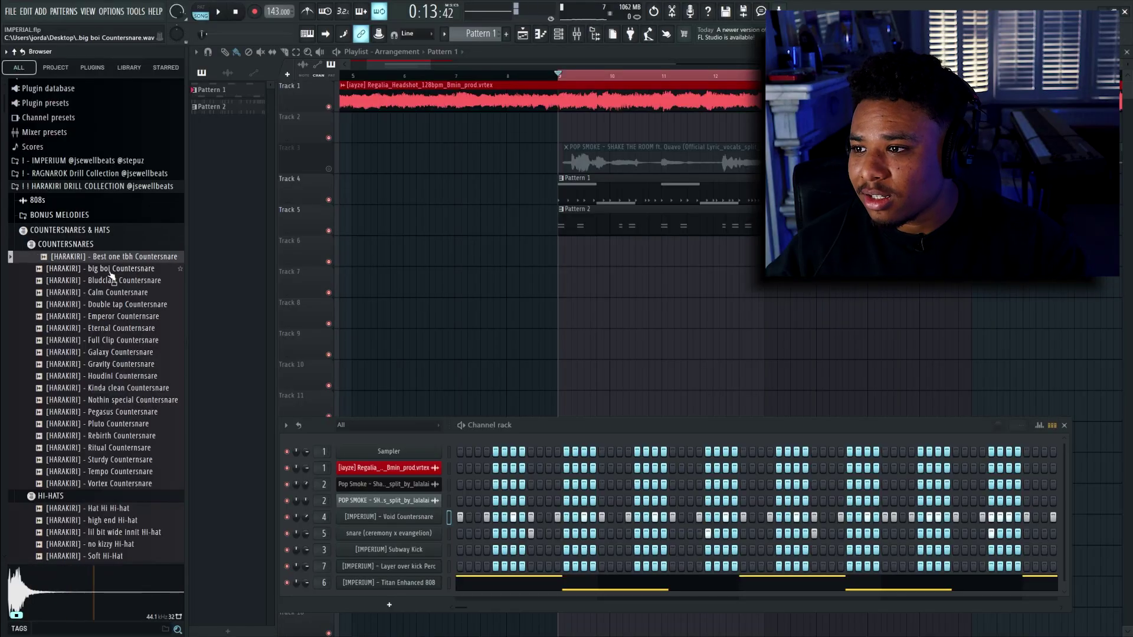
pyautogui.press('Down')
pyautogui.click(93, 330)
pyautogui.click(98, 342)
pyautogui.click(106, 353)
pyautogui.click(112, 341)
pyautogui.click(117, 330)
pyautogui.click(116, 353)
pyautogui.click(112, 367)
pyautogui.click(112, 376)
pyautogui.click(114, 387)
pyautogui.click(115, 400)
pyautogui.click(116, 412)
pyautogui.click(115, 402)
pyautogui.click(120, 436)
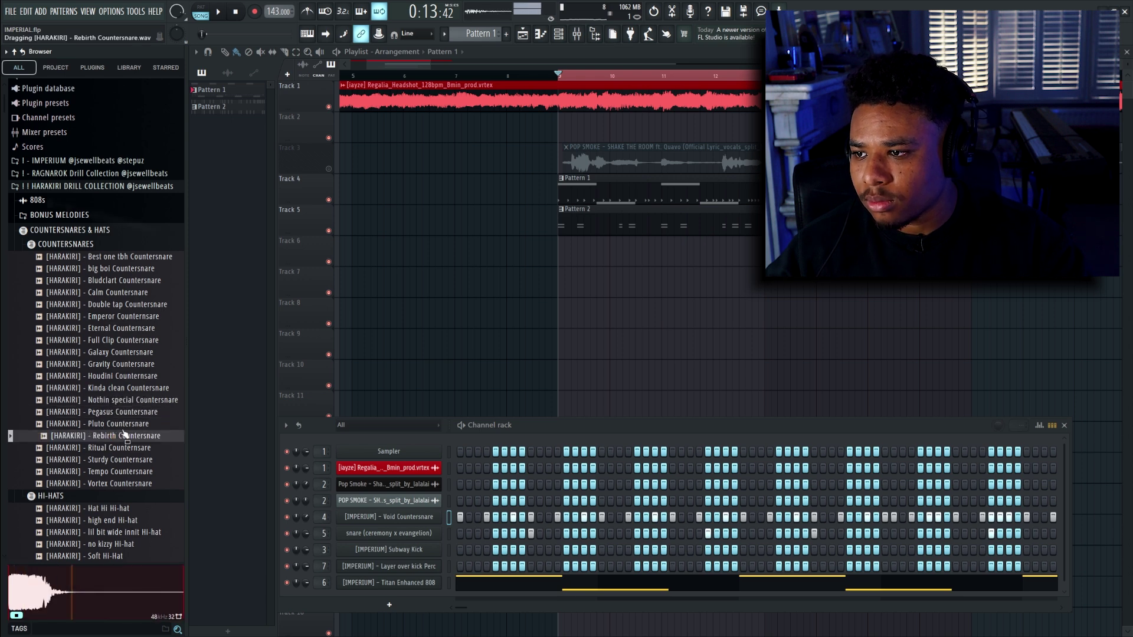
pyautogui.click(121, 426)
pyautogui.click(117, 471)
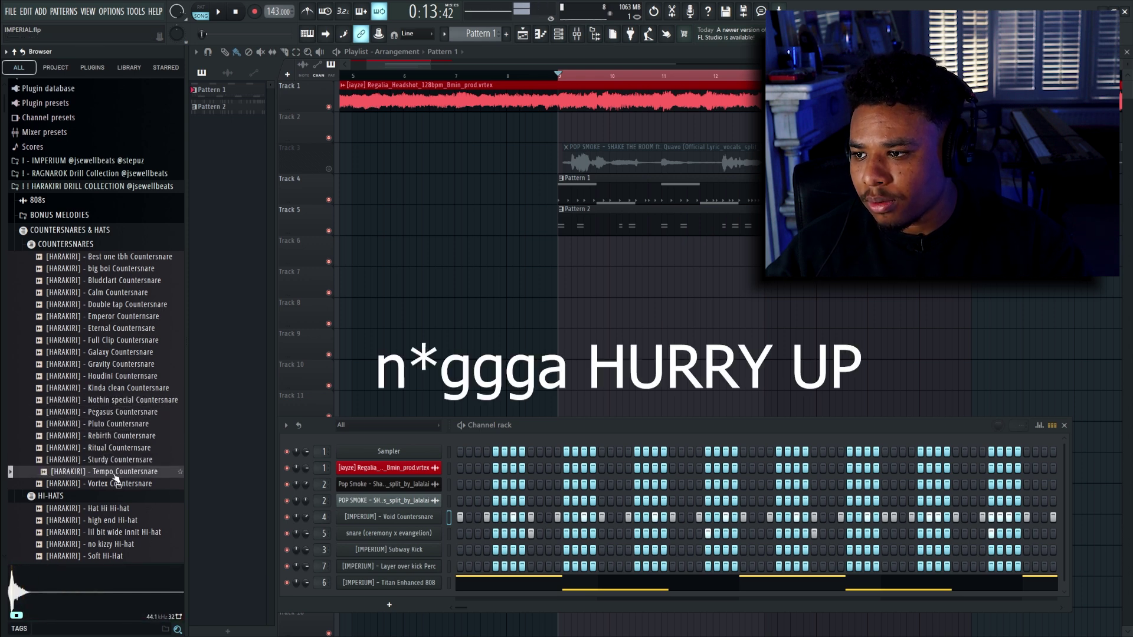
pyautogui.click(122, 484)
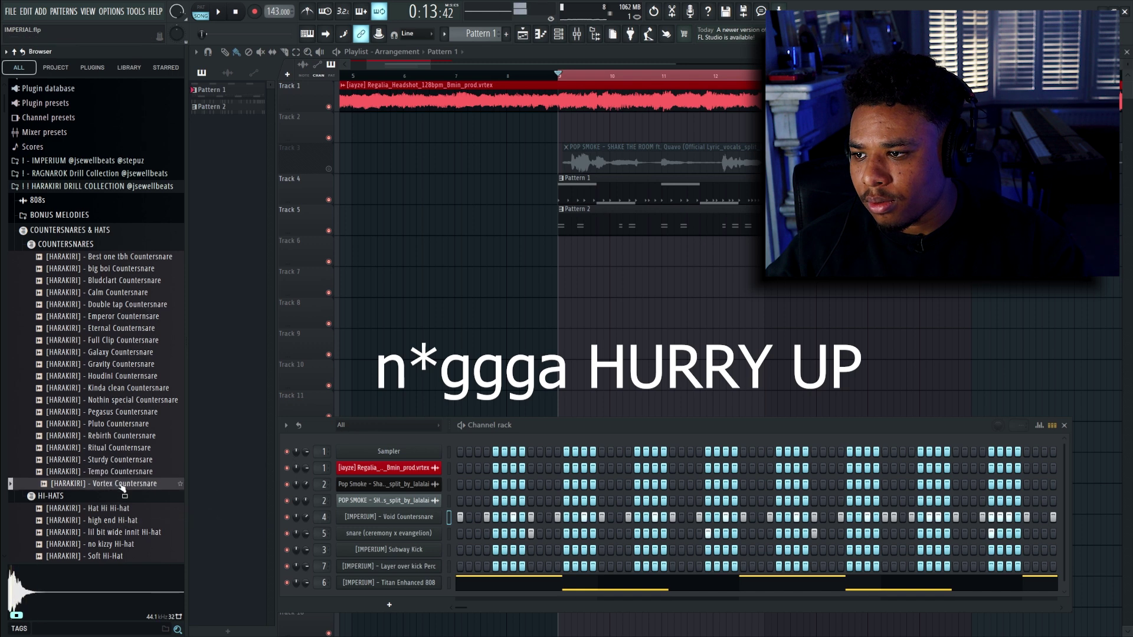
# Step: Replace the countersnare channel's sample with the HARAKIRI Ritual Countersnare and adjust the channel's volume slightly during playback
pyautogui.click(128, 448)
pyautogui.moveTo(392, 523); pyautogui.dragTo(392, 522)
pyautogui.press('space')
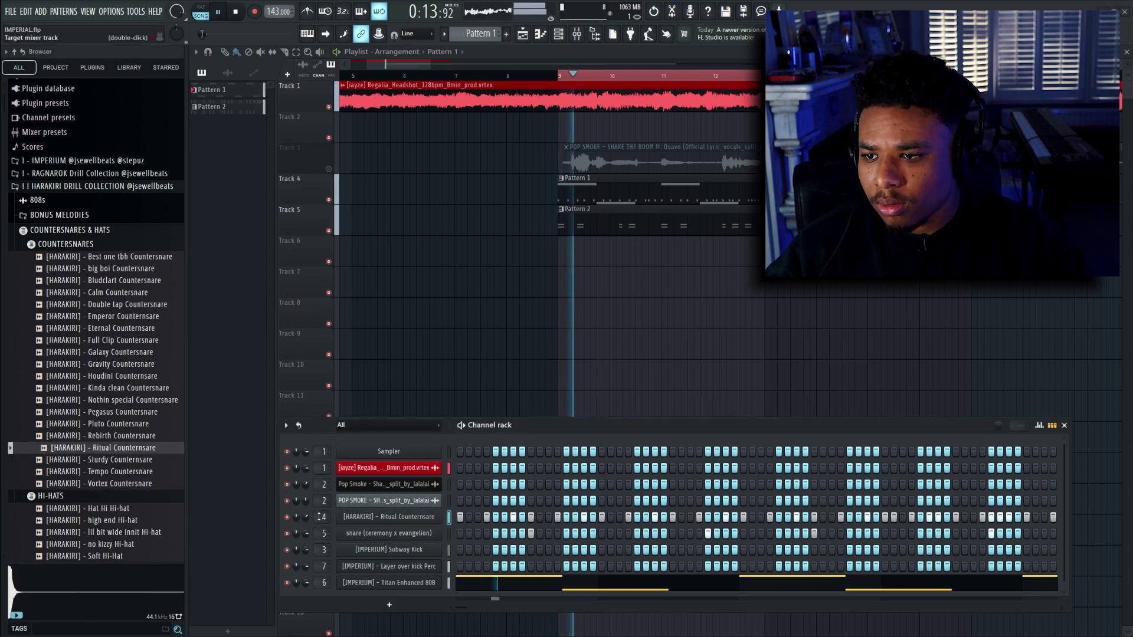
pyautogui.moveTo(306, 523); pyautogui.dragTo(308, 518)
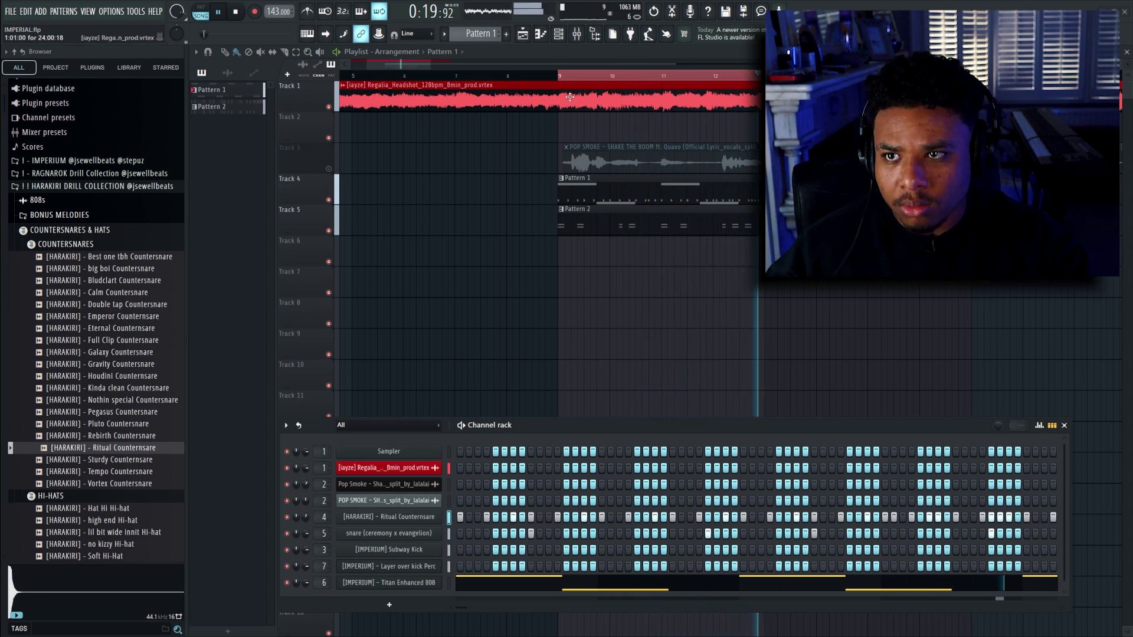
# Step: Open the mixer beside the channel rack and solo the countersnare's mixer track
pyautogui.click(577, 35)
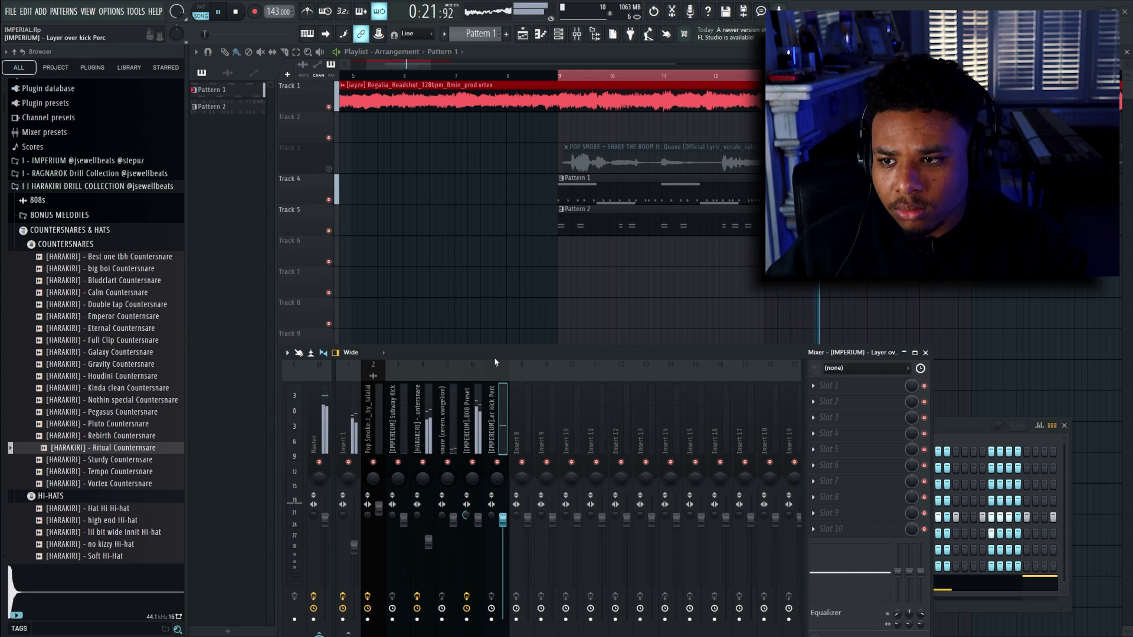
pyautogui.moveTo(496, 362); pyautogui.dragTo(564, 322)
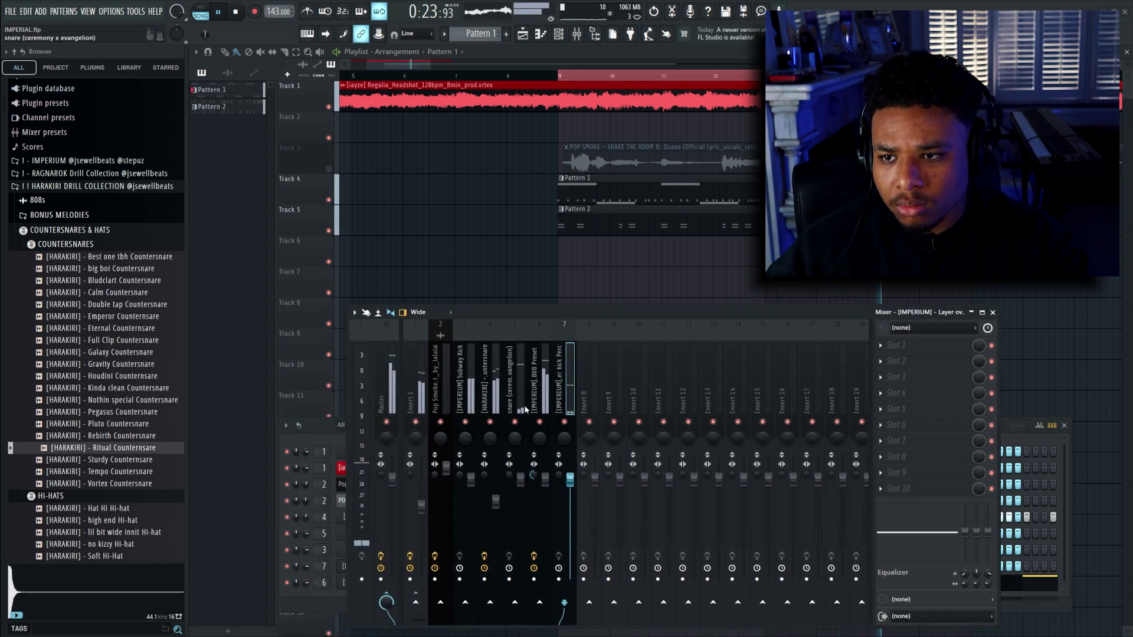
pyautogui.click(465, 405)
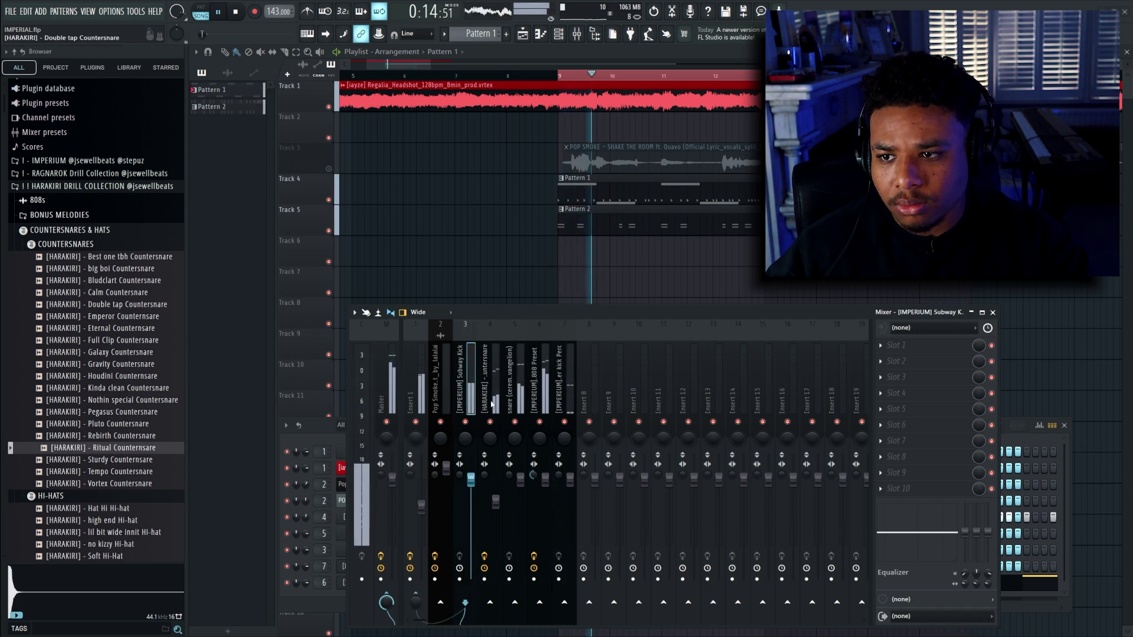
pyautogui.click(490, 432)
# Step: Load Fruity Reeverb 2 in the countersnare track's third effect slot and set its wet level to about 36%
pyautogui.click(896, 377)
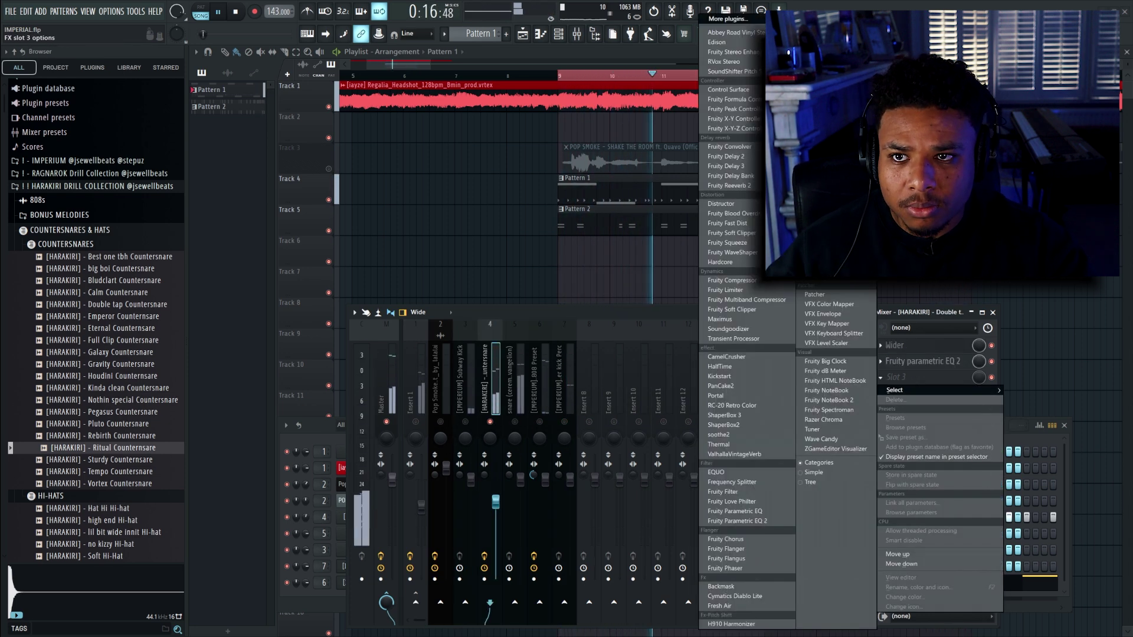
pyautogui.click(752, 19)
pyautogui.write('reeve')
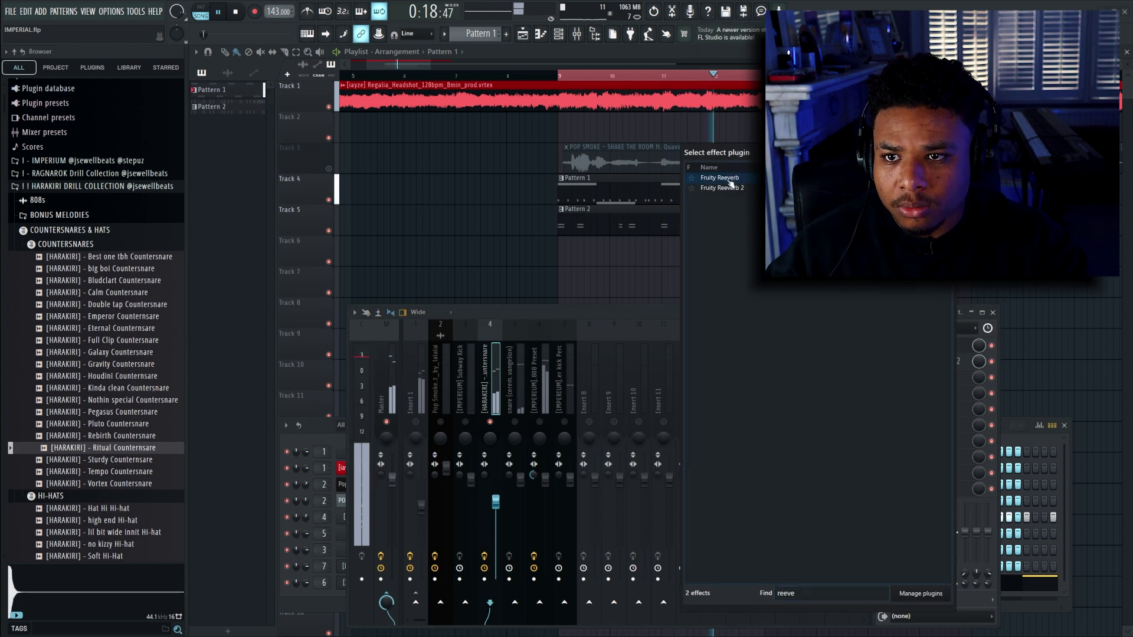
pyautogui.doubleClick(735, 188)
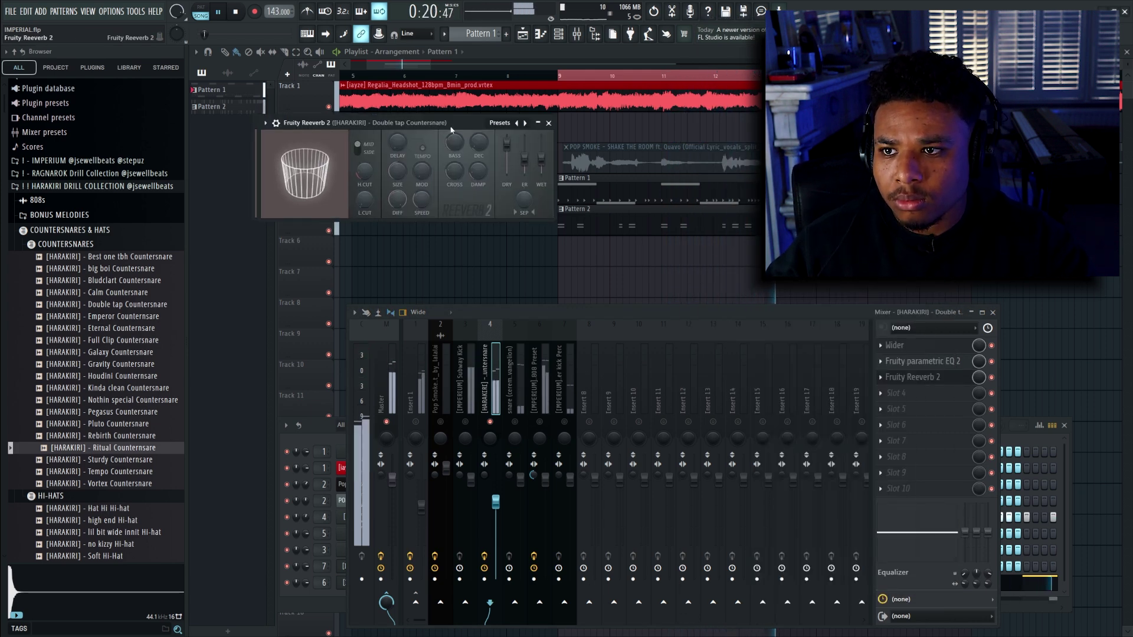
pyautogui.rightClick(490, 421)
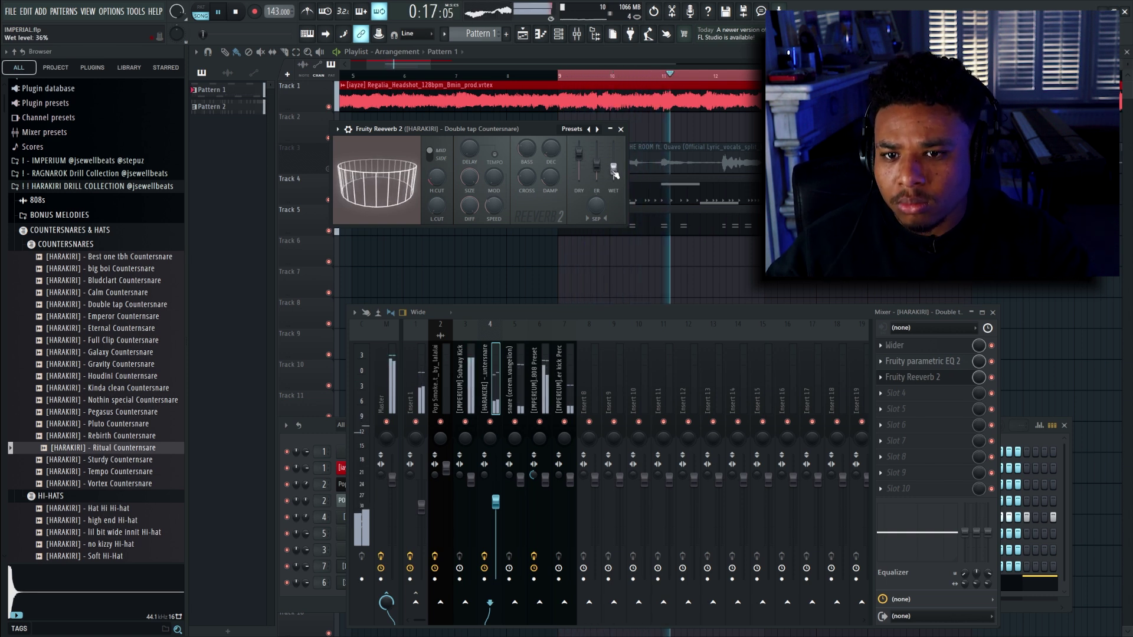
pyautogui.rightClick(490, 422)
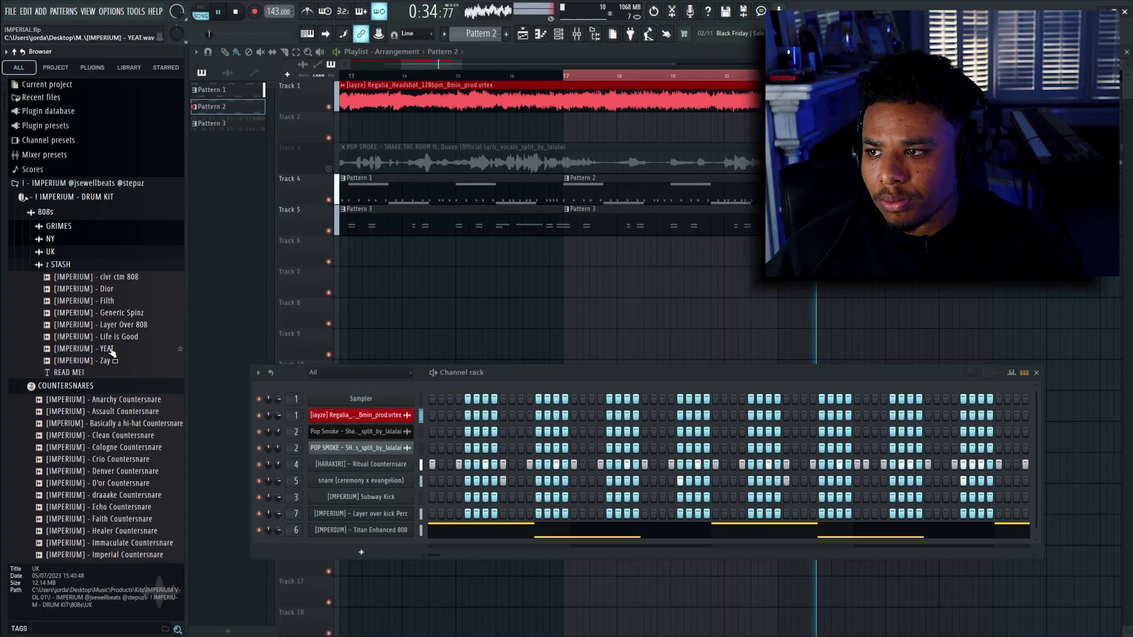
# Step: Add the IMPERIUM Zay 808 as a new channel, giving it a fade-out, a slight gain boost and cut group 3 by 3
pyautogui.click(108, 361)
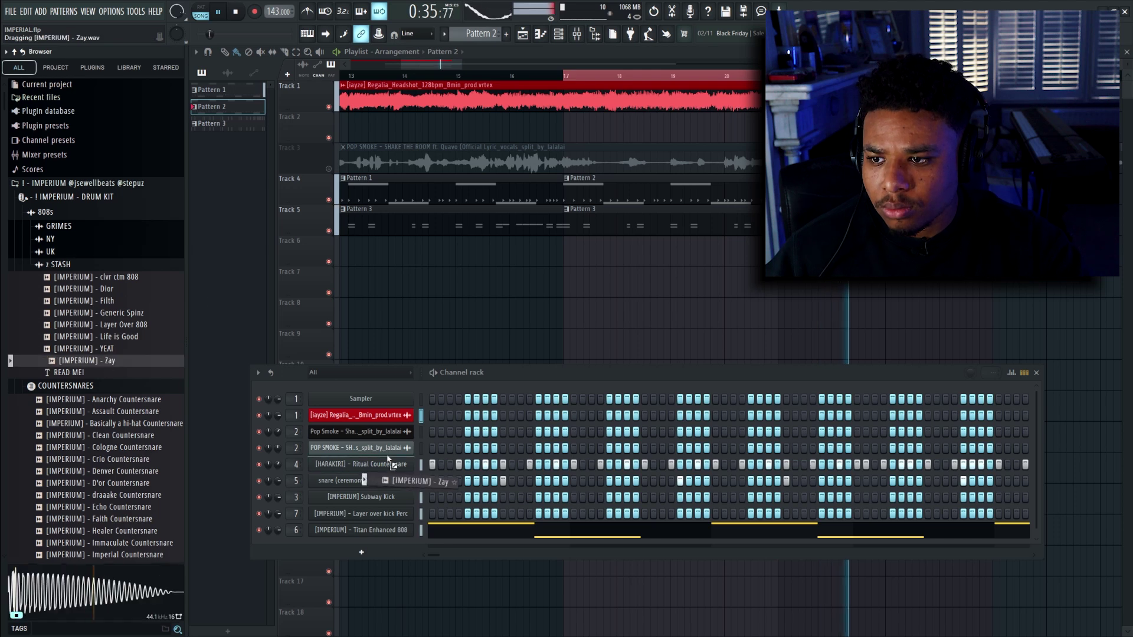
pyautogui.moveTo(388, 459); pyautogui.dragTo(387, 464)
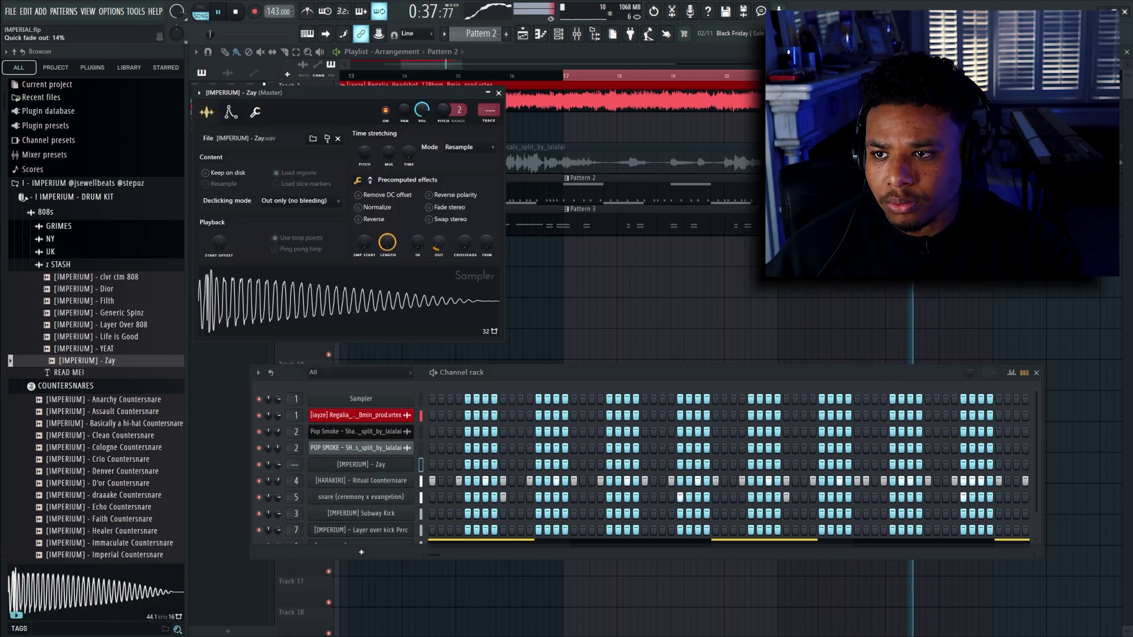
pyautogui.click(371, 180)
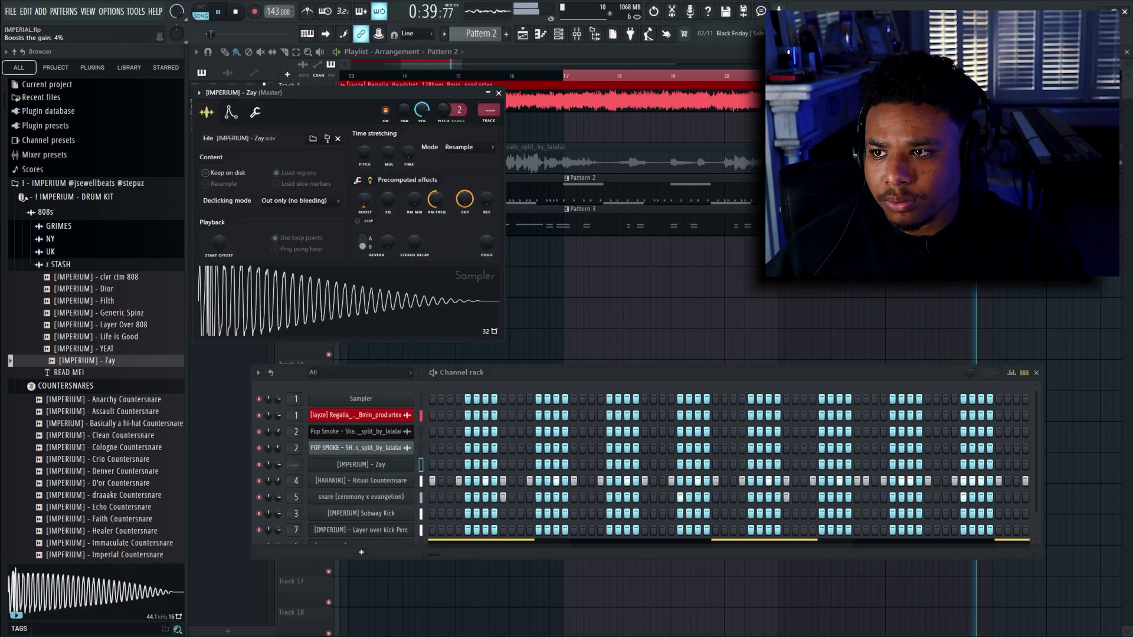
pyautogui.click(257, 116)
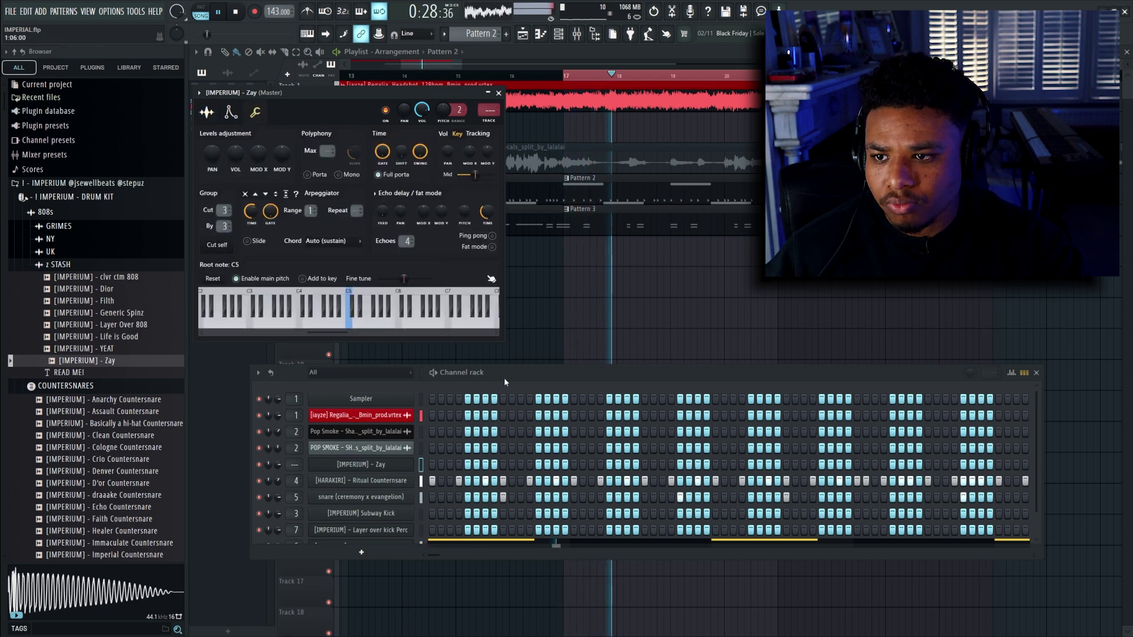
# Step: Paste the Subway Kick's notes into the Zay channel in Pattern 4 and play it with the kick and layered perc muted
pyautogui.moveTo(499, 384); pyautogui.dragTo(533, 382)
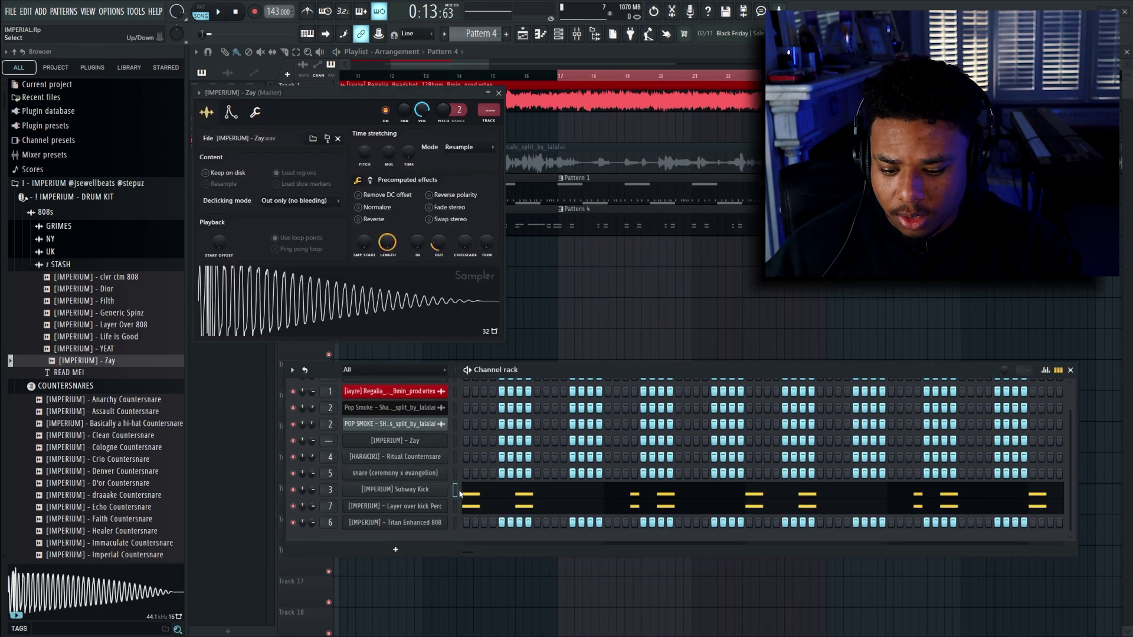
pyautogui.click(455, 442)
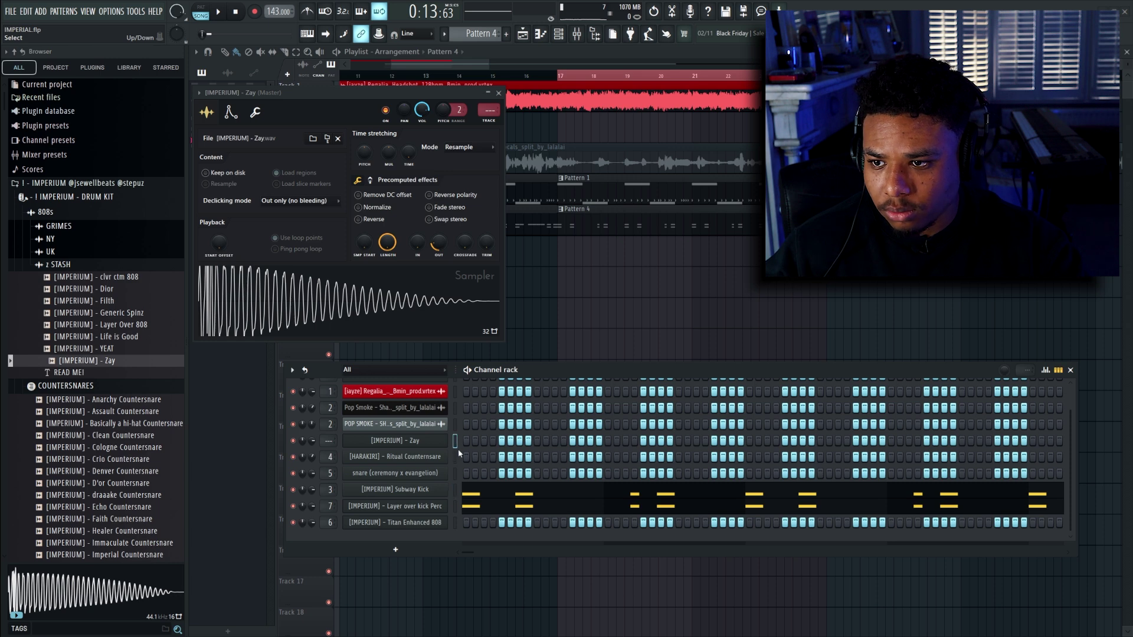
pyautogui.hotkey('ctrl', 'v')
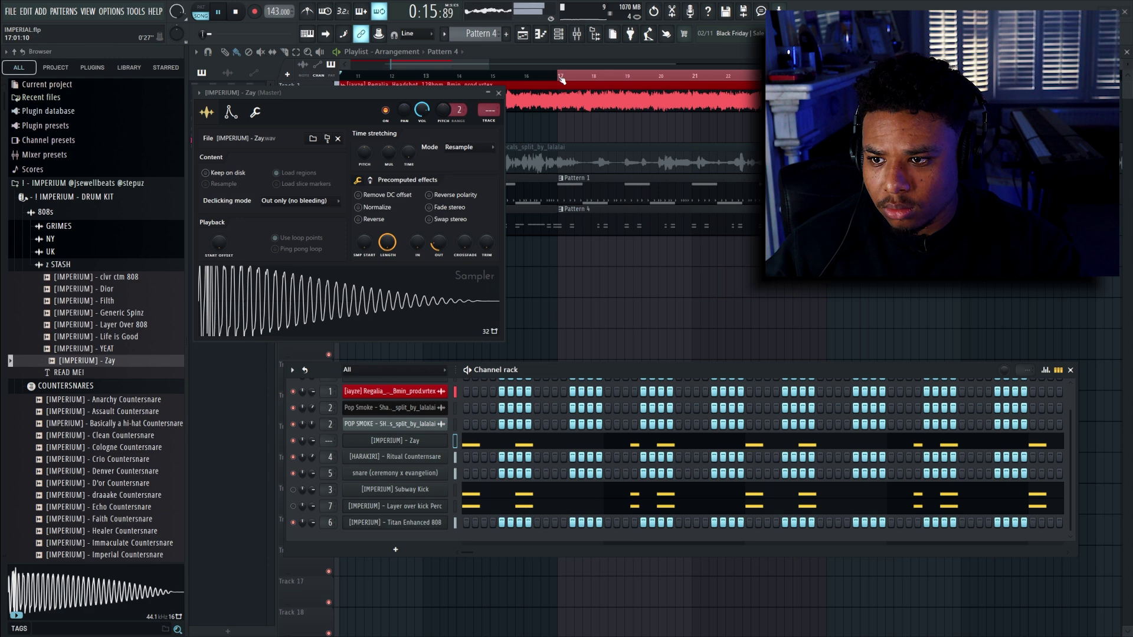
pyautogui.press('Escape')
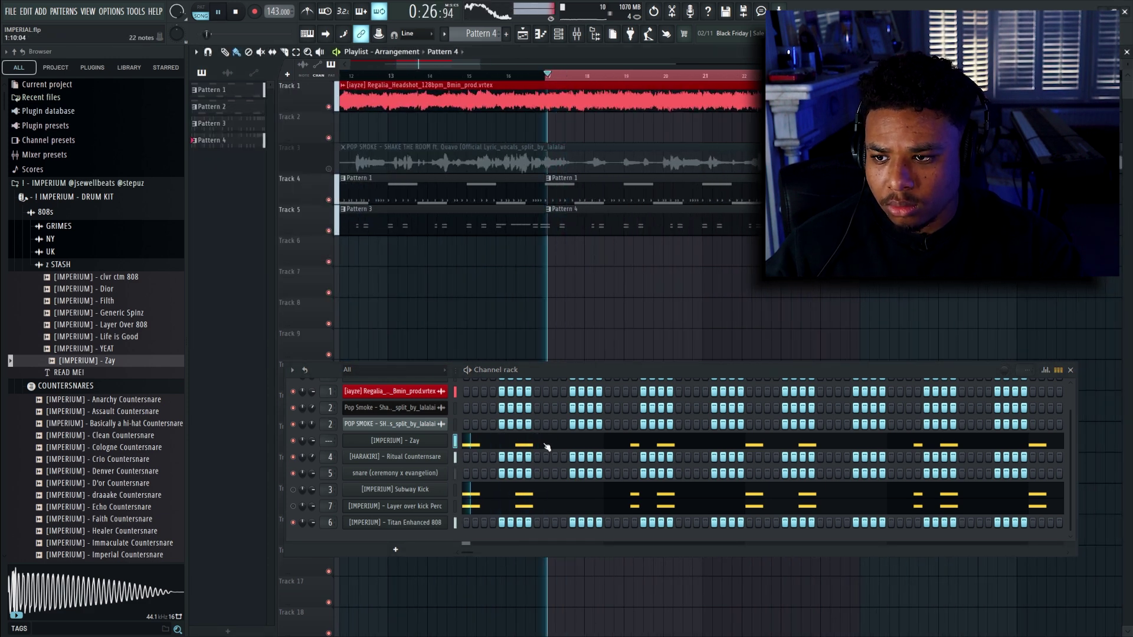
# Step: Transpose all the Zay 808 notes to G7 in its piano roll
pyautogui.click(578, 437)
pyautogui.hotkey('ctrl', 'Up')
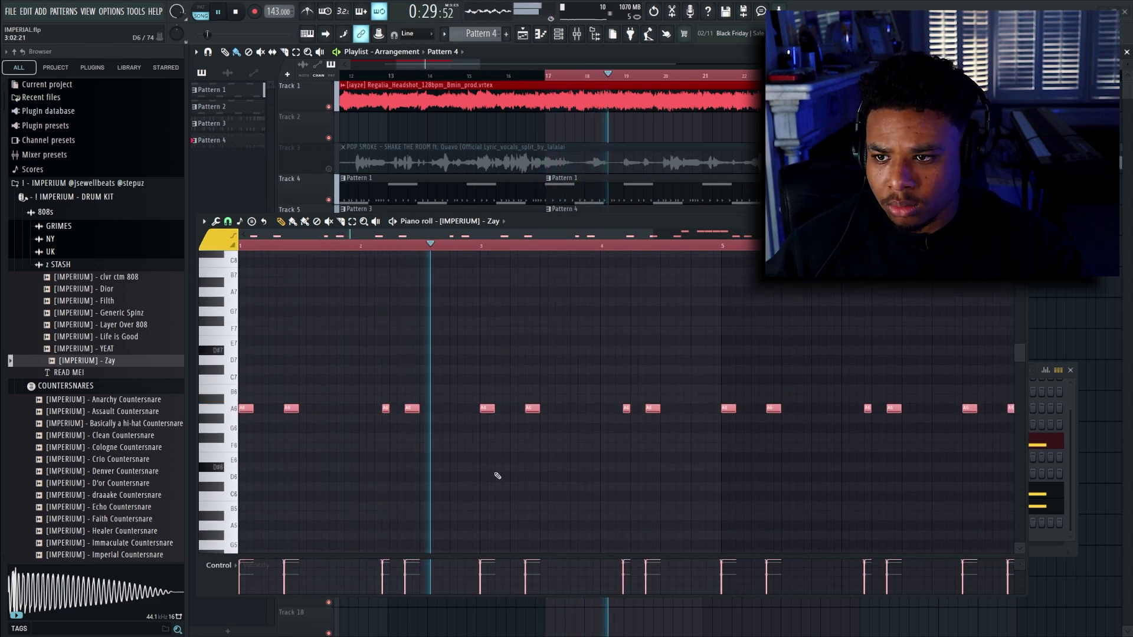
pyautogui.hotkey('ctrl', 'Up')
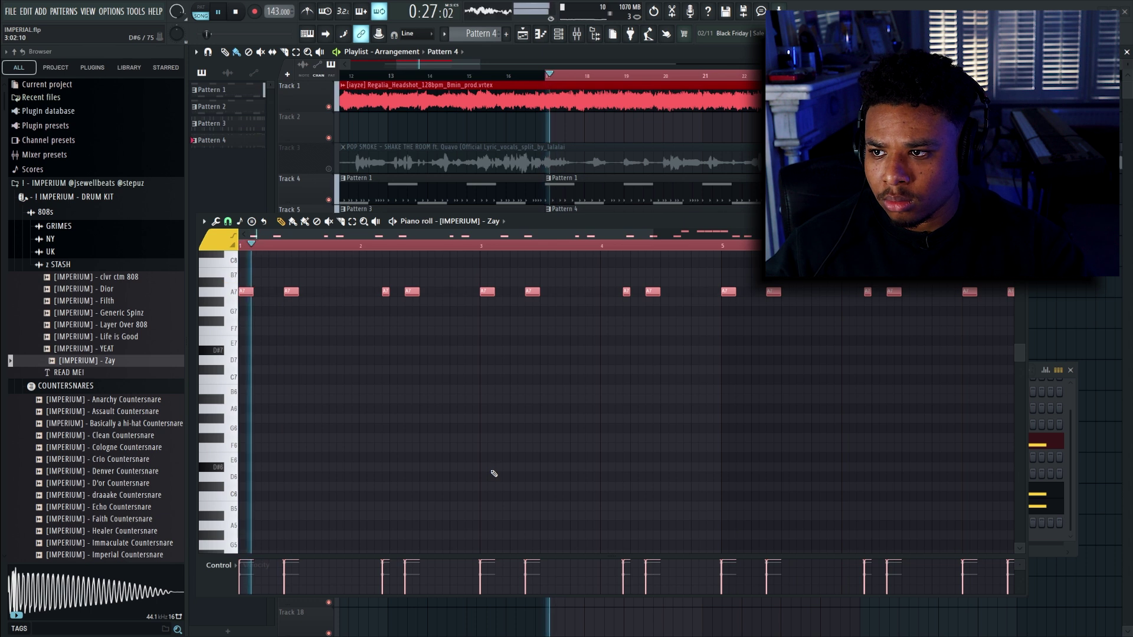
pyautogui.press('Down')
pyautogui.press('Down')
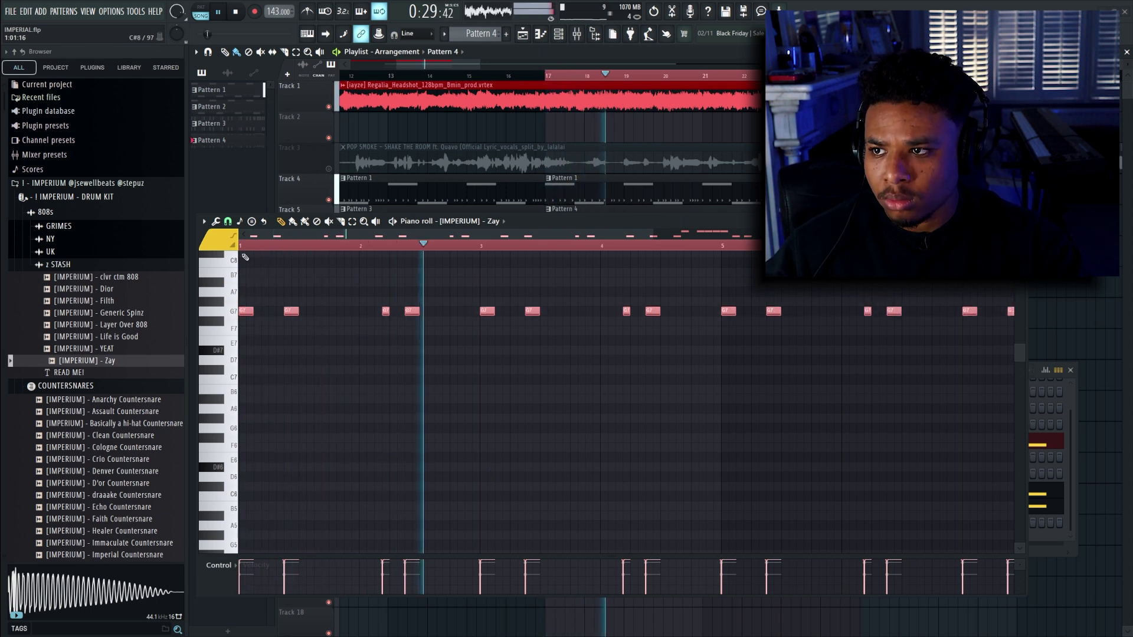
# Step: Set the root note of the piano roll's natural minor scale highlighting to G
pyautogui.click(203, 221)
pyautogui.moveTo(216, 272)
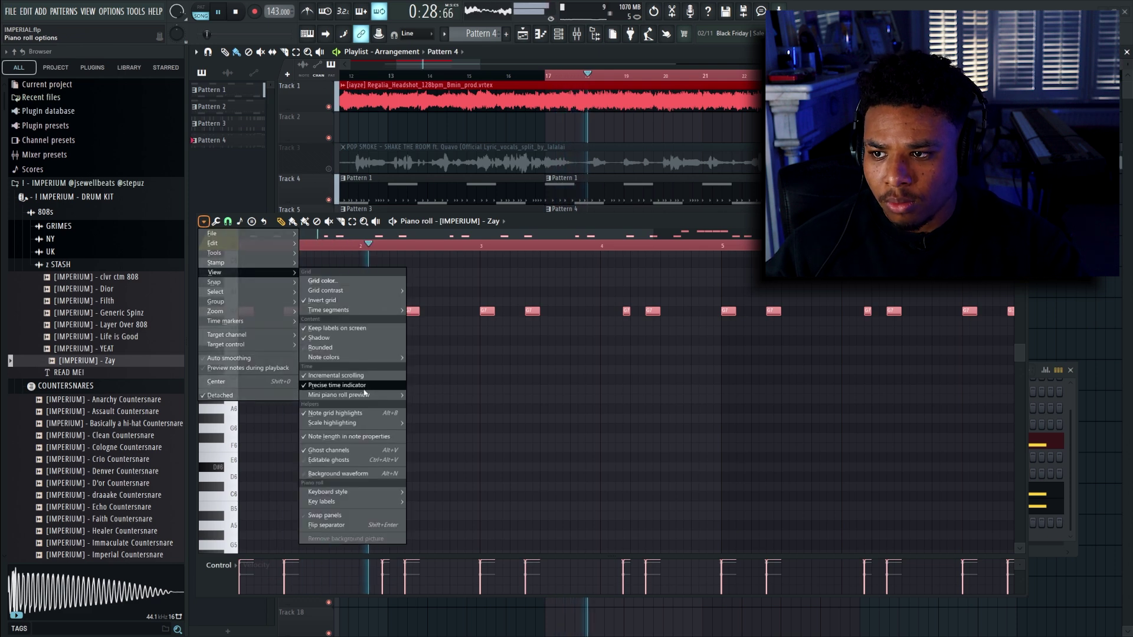
pyautogui.moveTo(393, 422)
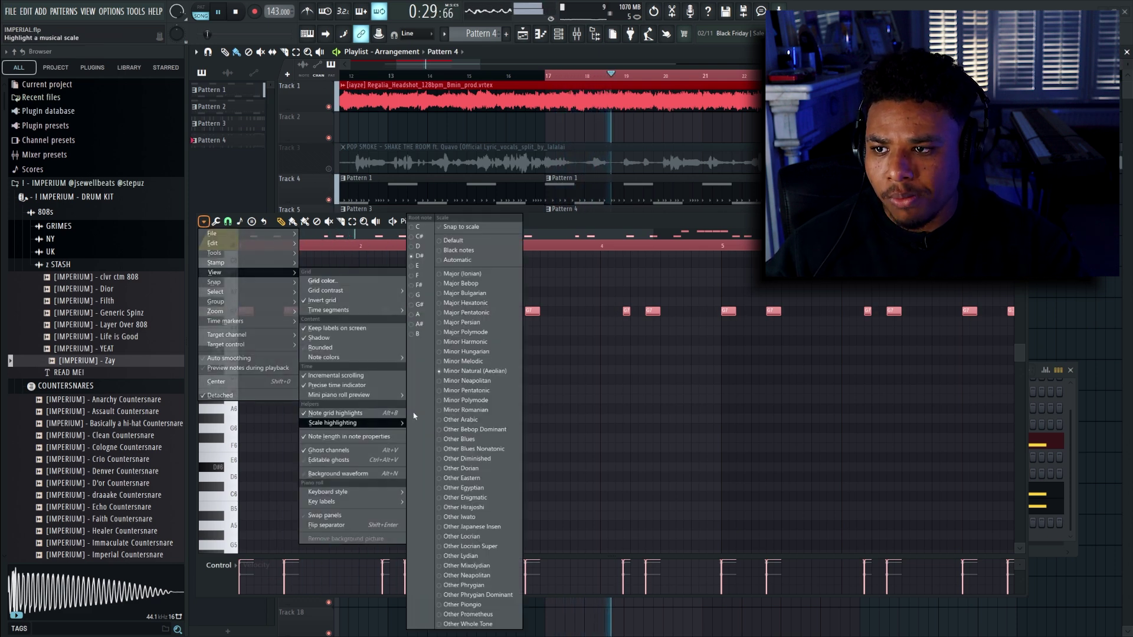
pyautogui.click(421, 304)
# Step: Lower the Zay note pairs in bars 2, 4 and 6 from G7 to C7 during playback
pyautogui.moveTo(374, 300); pyautogui.dragTo(412, 381)
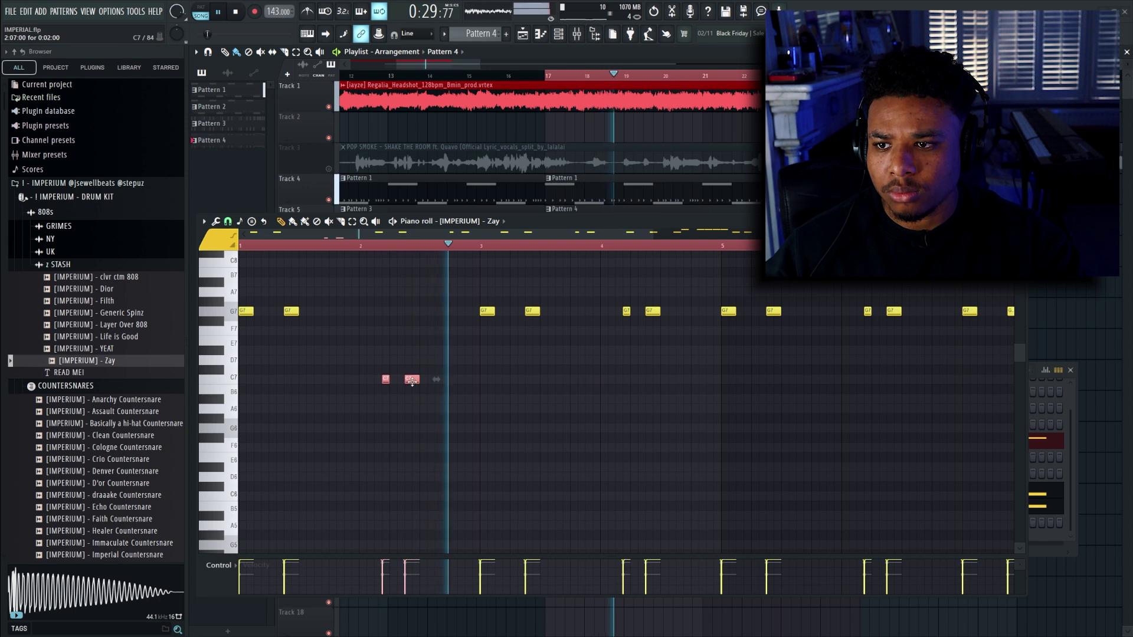
pyautogui.moveTo(620, 313); pyautogui.dragTo(647, 380)
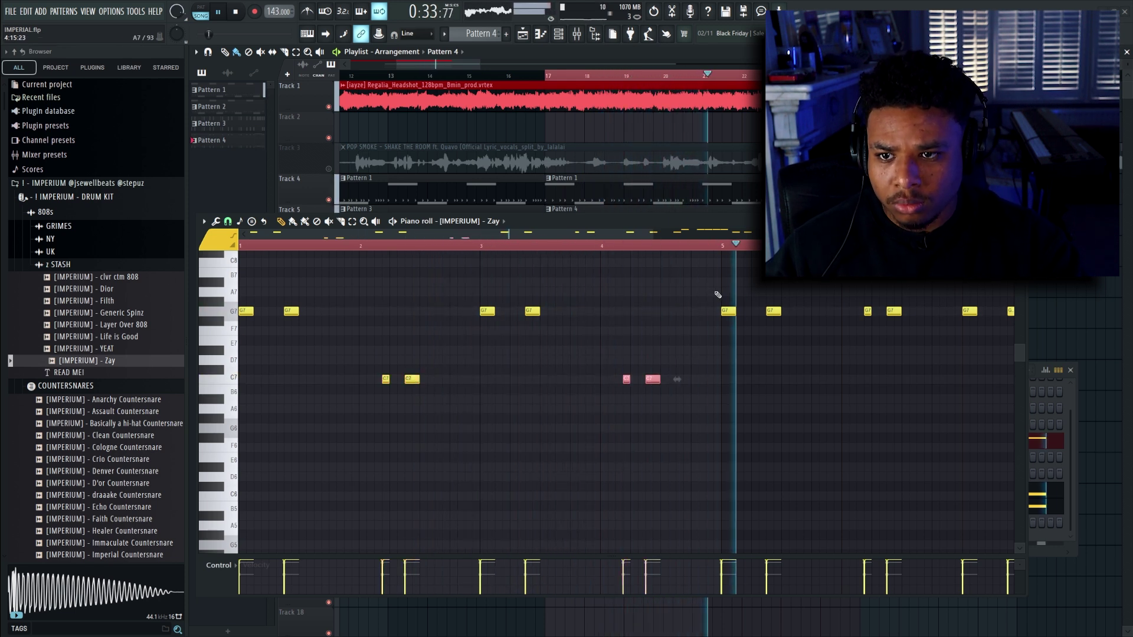
pyautogui.scroll(-2, 674, 344)
pyautogui.moveTo(728, 303); pyautogui.dragTo(760, 380)
pyautogui.press('space')
pyautogui.press('space')
pyautogui.scroll(-1, 759, 381)
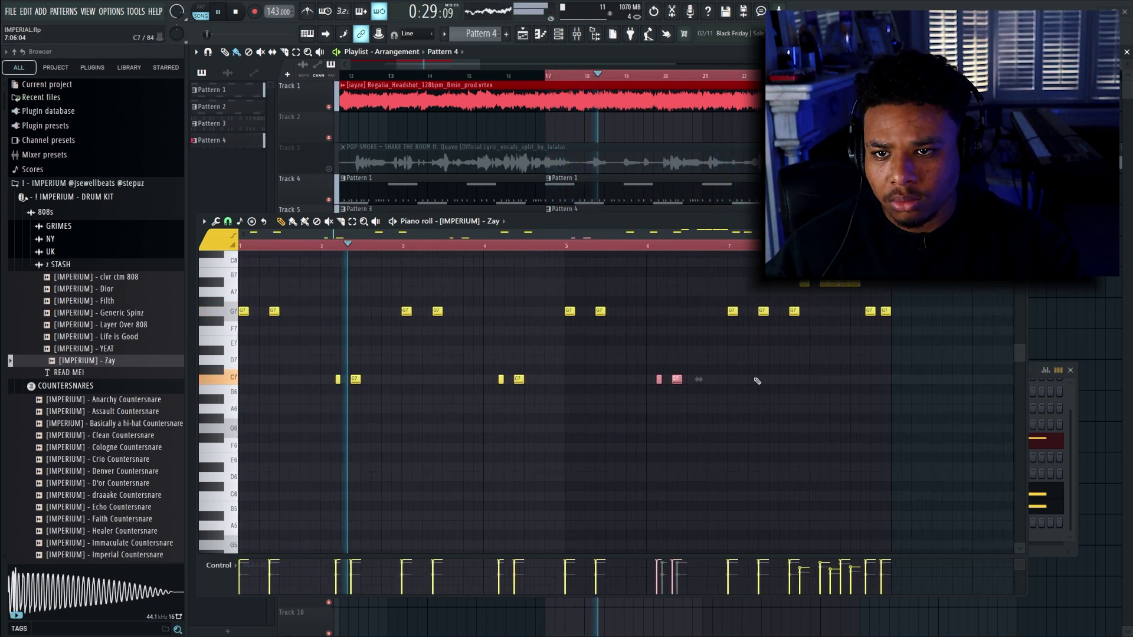
pyautogui.scroll(1, 755, 379)
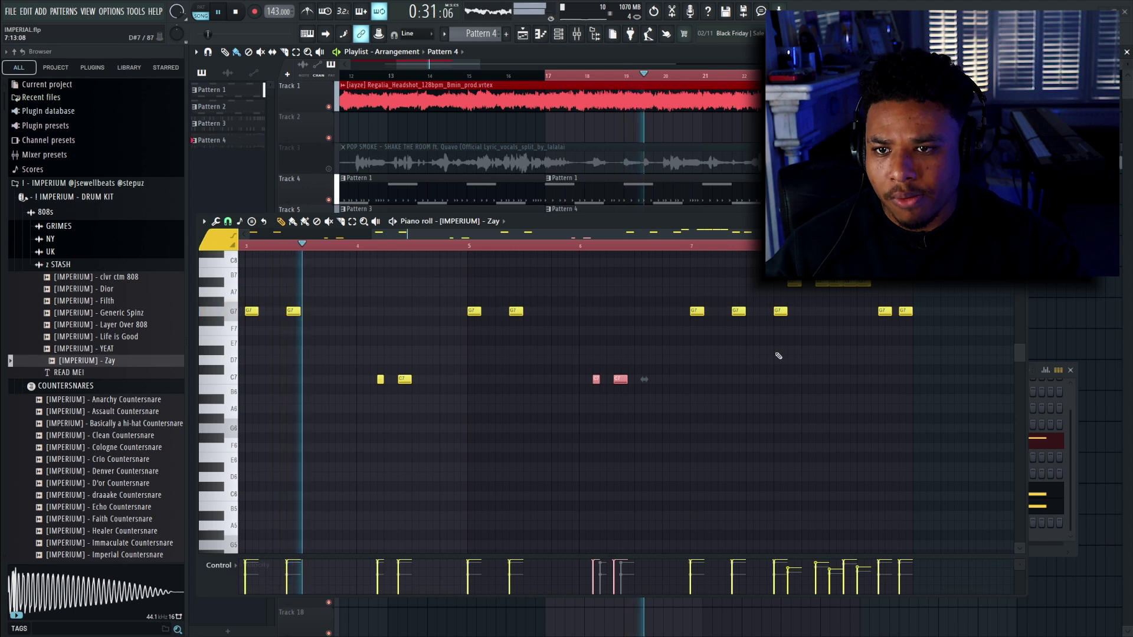
pyautogui.scroll(-1, 777, 355)
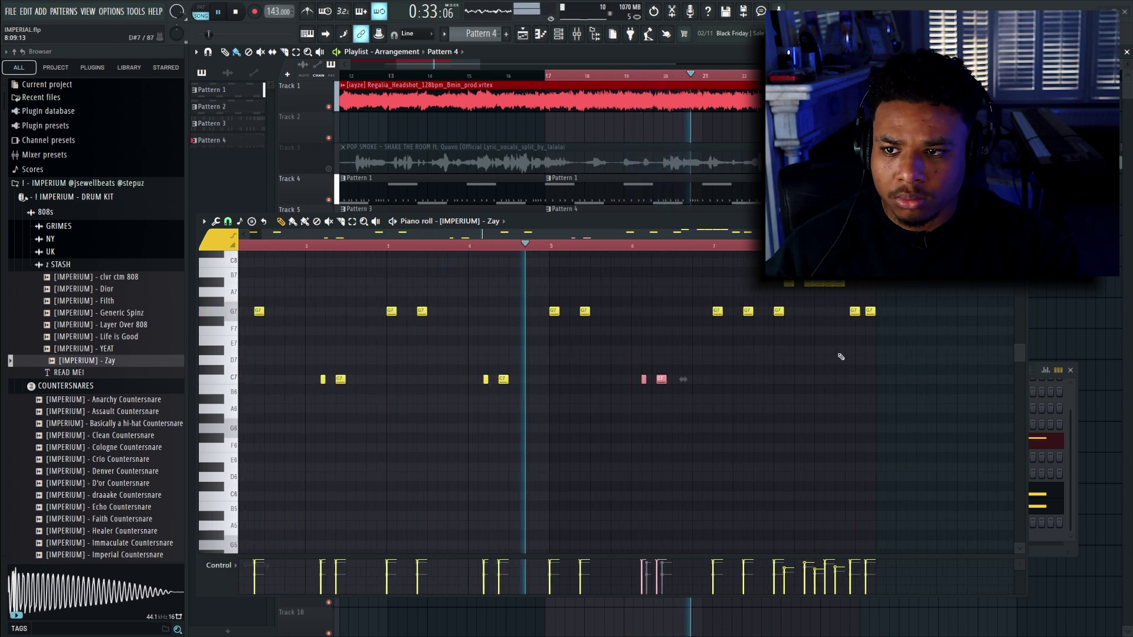
pyautogui.click(204, 221)
pyautogui.moveTo(254, 276)
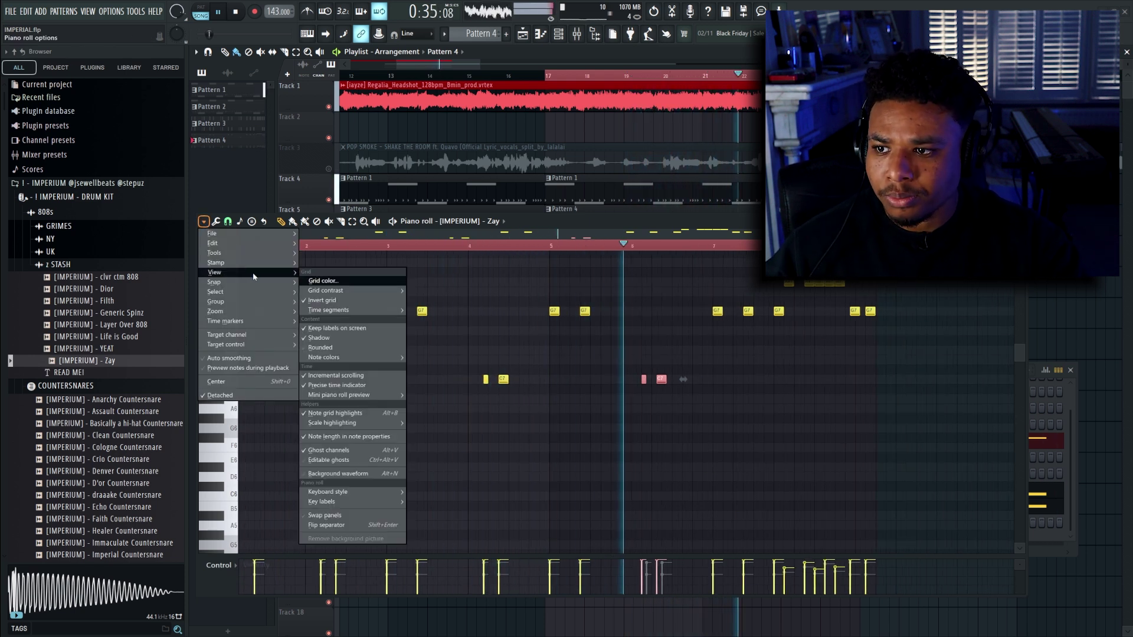
pyautogui.moveTo(383, 426)
pyautogui.click(692, 364)
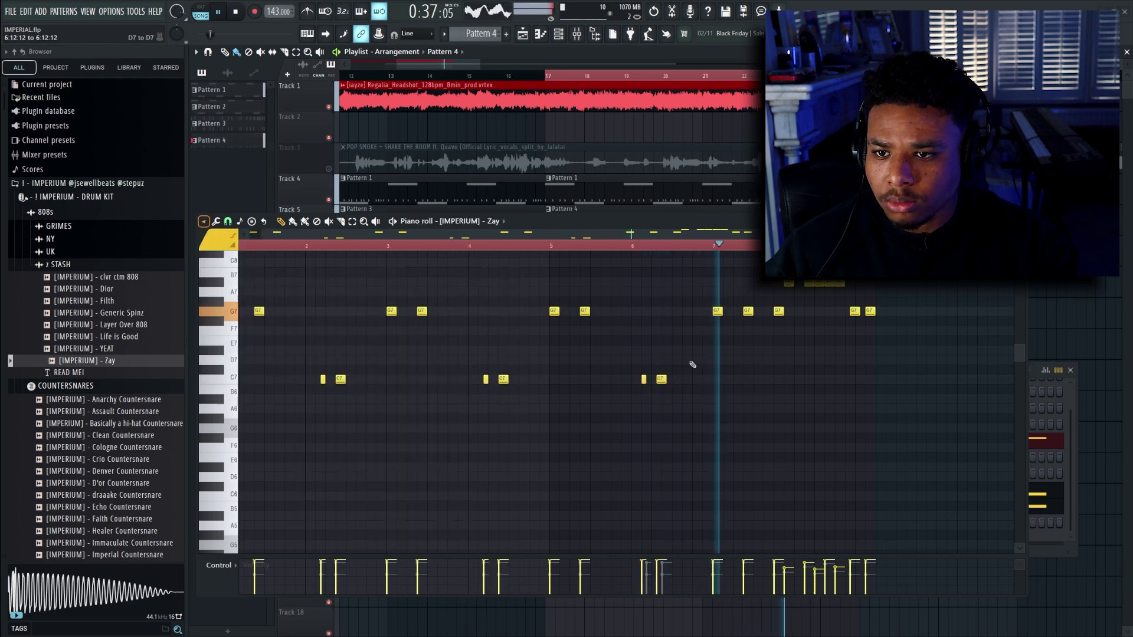
# Step: Shift the pair of C7 notes in bar 6 slightly later so the first one starts at 6:04:00
pyautogui.moveTo(644, 380); pyautogui.dragTo(649, 379)
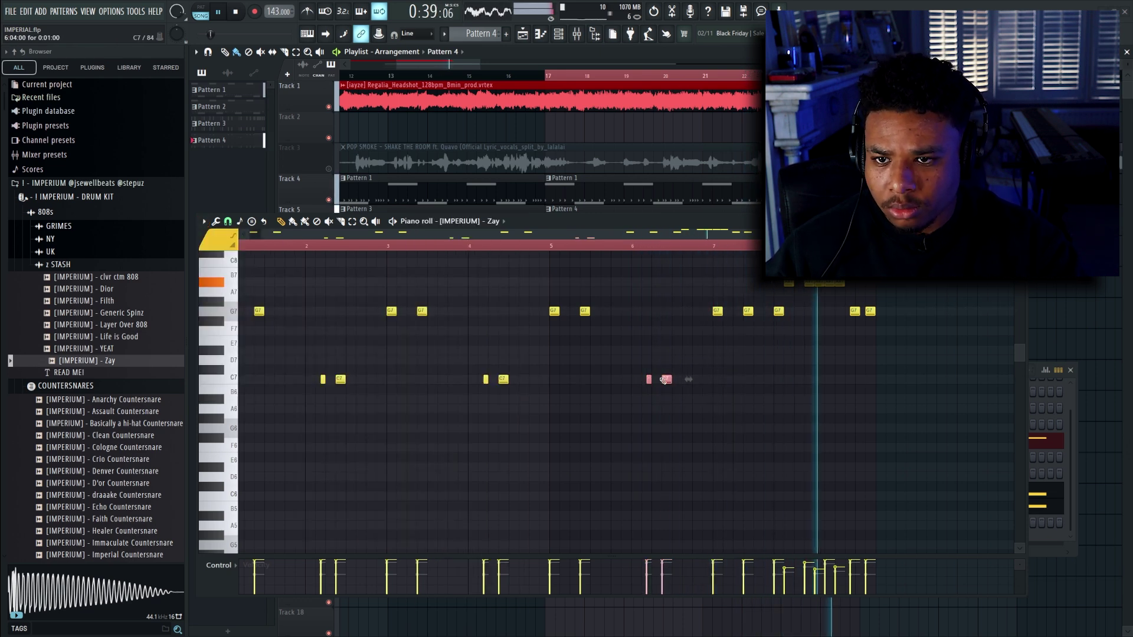
# Step: Lower the run of five Zay notes from the end of bar 7 into bar 8 to C7
pyautogui.click(698, 247)
pyautogui.moveTo(861, 271)
pyautogui.mouseDown()
pyautogui.moveTo(789, 298)
pyautogui.moveTo(808, 384)
pyautogui.mouseUp()
pyautogui.press('space')
pyautogui.press('space')
pyautogui.press('space')
pyautogui.press('space')
pyautogui.keyDown('ctrl'); pyautogui.scroll(2, 810, 387); pyautogui.keyUp('ctrl')
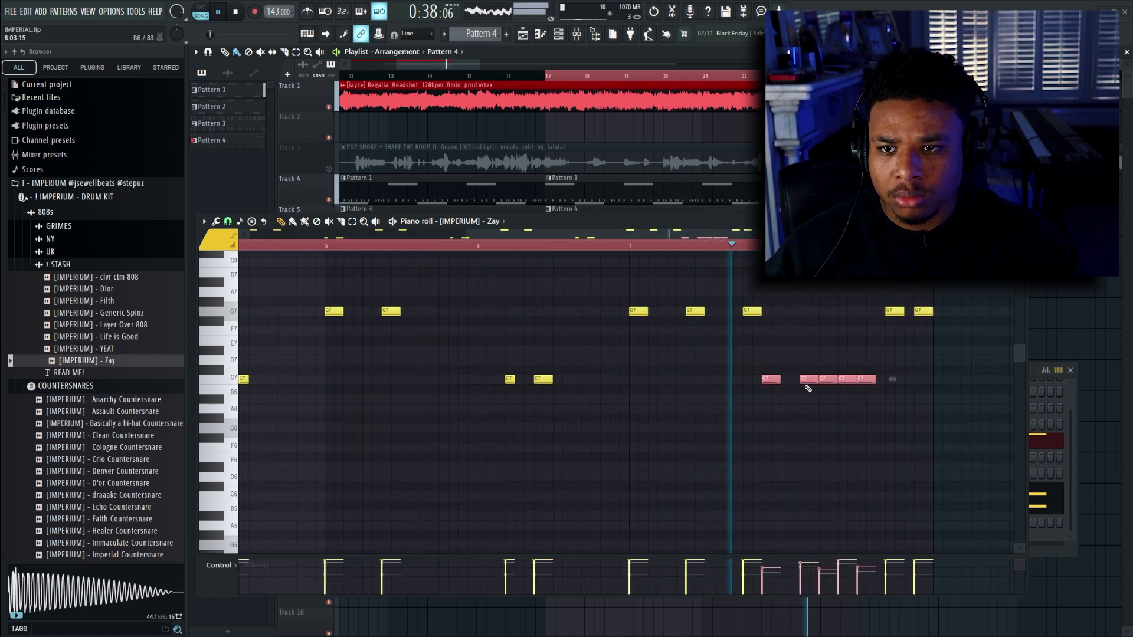
# Step: Lower the last two Zay notes at the end of bar 8 to D#7
pyautogui.keyDown('ctrl'); pyautogui.scroll(-2, 809, 388); pyautogui.keyUp('ctrl')
pyautogui.keyDown('ctrl'); pyautogui.scroll(3, 896, 354); pyautogui.keyUp('ctrl')
pyautogui.keyDown('ctrl'); pyautogui.moveTo(896, 297); pyautogui.dragTo(797, 329); pyautogui.keyUp('ctrl')
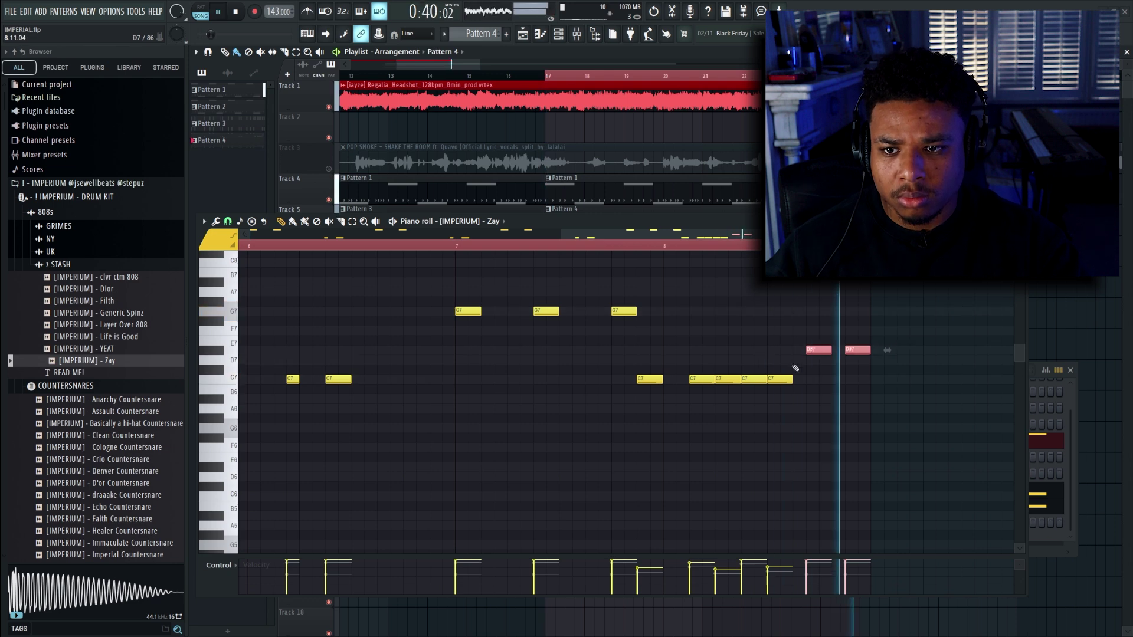
pyautogui.keyDown('ctrl'); pyautogui.scroll(-3, 799, 364); pyautogui.keyUp('ctrl')
# Step: Transpose all the Zay notes down two octaves
pyautogui.hotkey('ctrl', 'a')
pyautogui.hotkey('ctrl', 'Down')
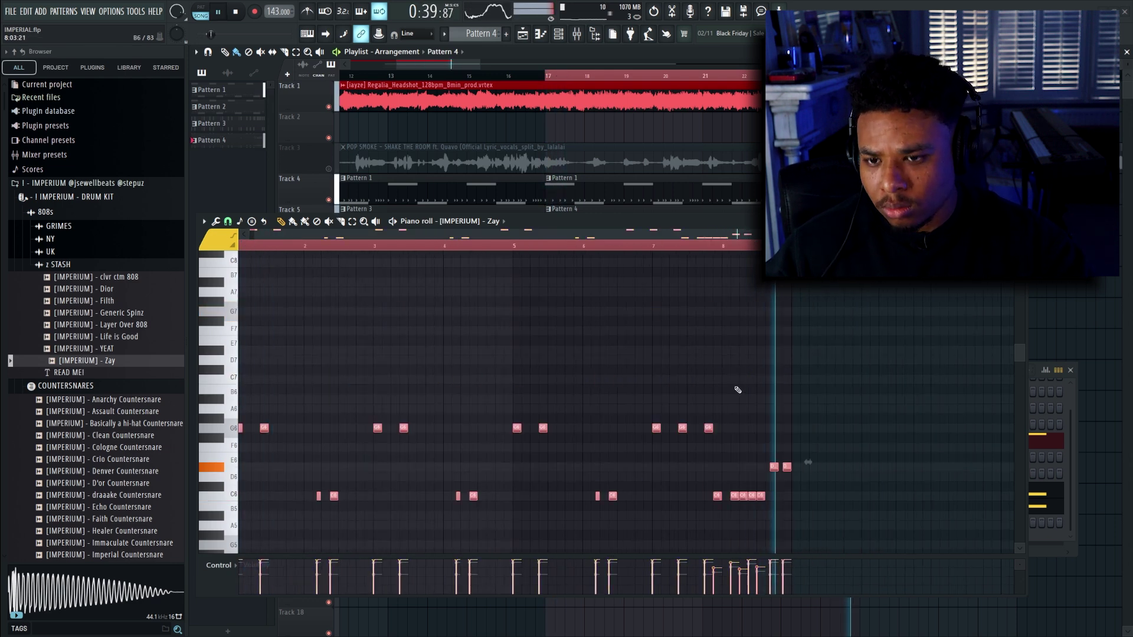
pyautogui.hotkey('ctrl', 'Down')
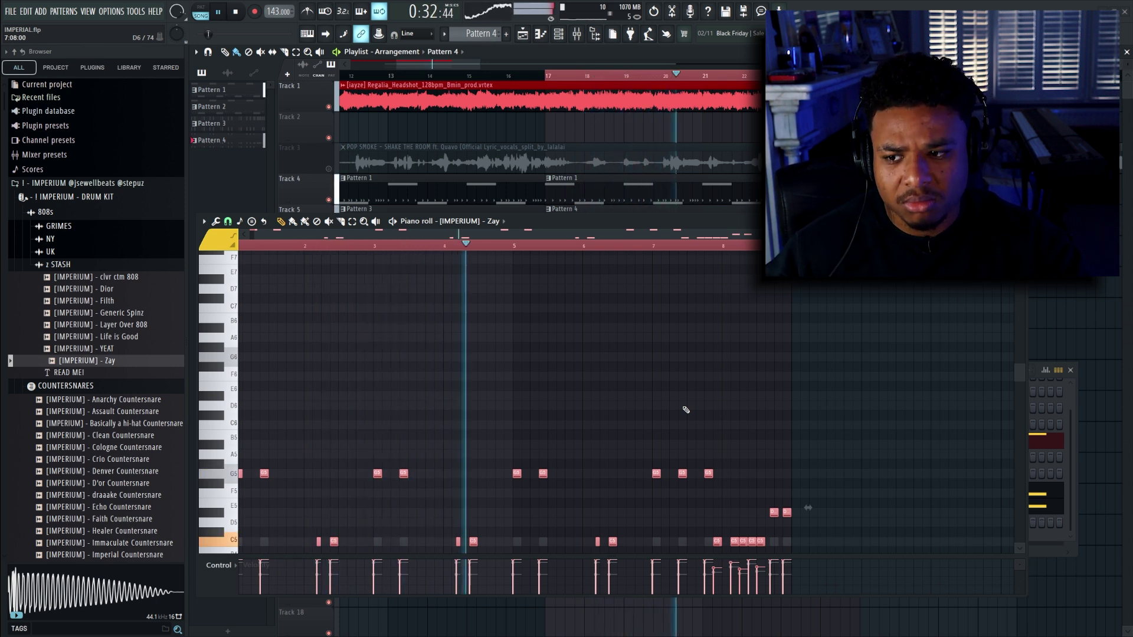
pyautogui.scroll(-3, 524, 437)
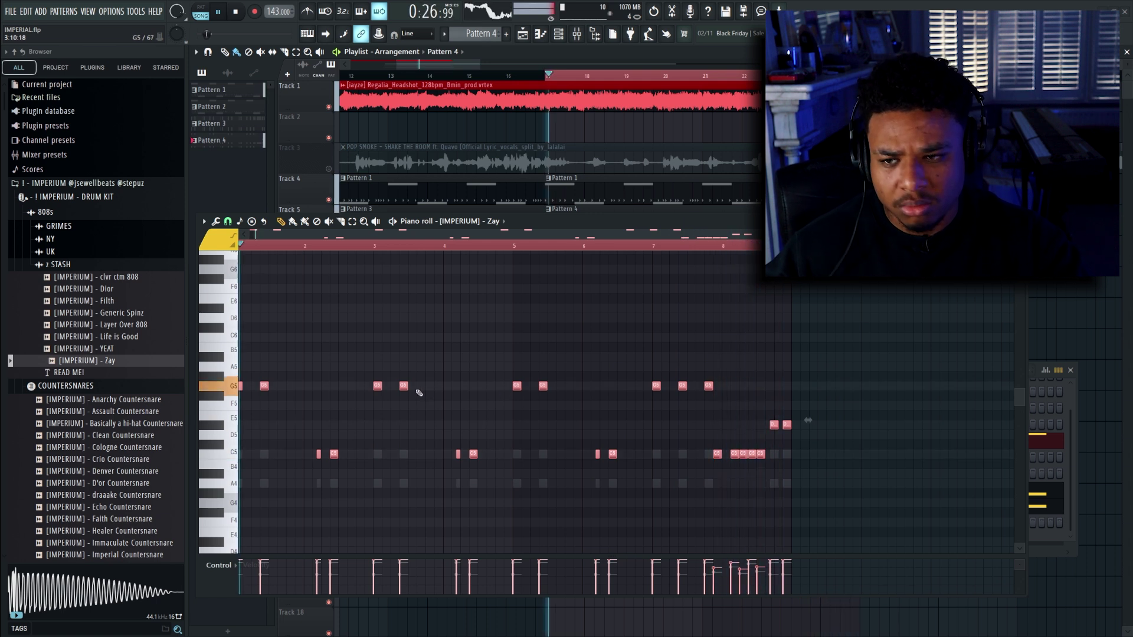
# Step: Duplicate the pair of C5 notes in bar 4 and shift the copies earlier, directly after the original pair
pyautogui.scroll(3, 420, 401)
pyautogui.moveTo(624, 435); pyautogui.dragTo(561, 463)
pyautogui.hotkey('ctrl', 'b')
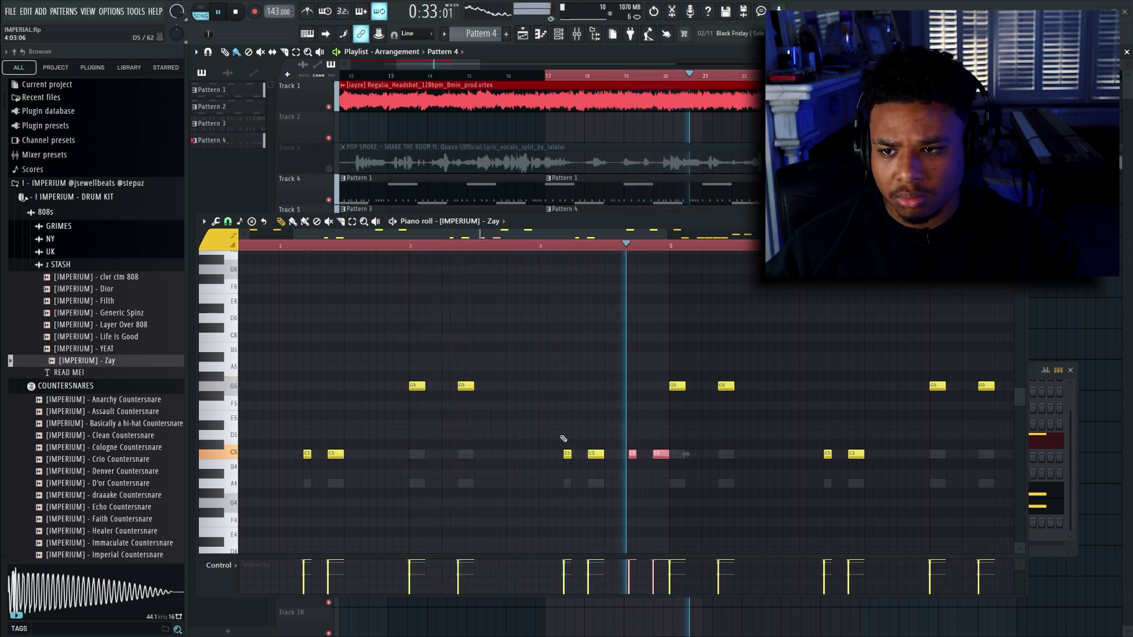
pyautogui.scroll(2, 628, 447)
pyautogui.press('space')
pyautogui.moveTo(640, 458); pyautogui.dragTo(627, 455)
pyautogui.press('space')
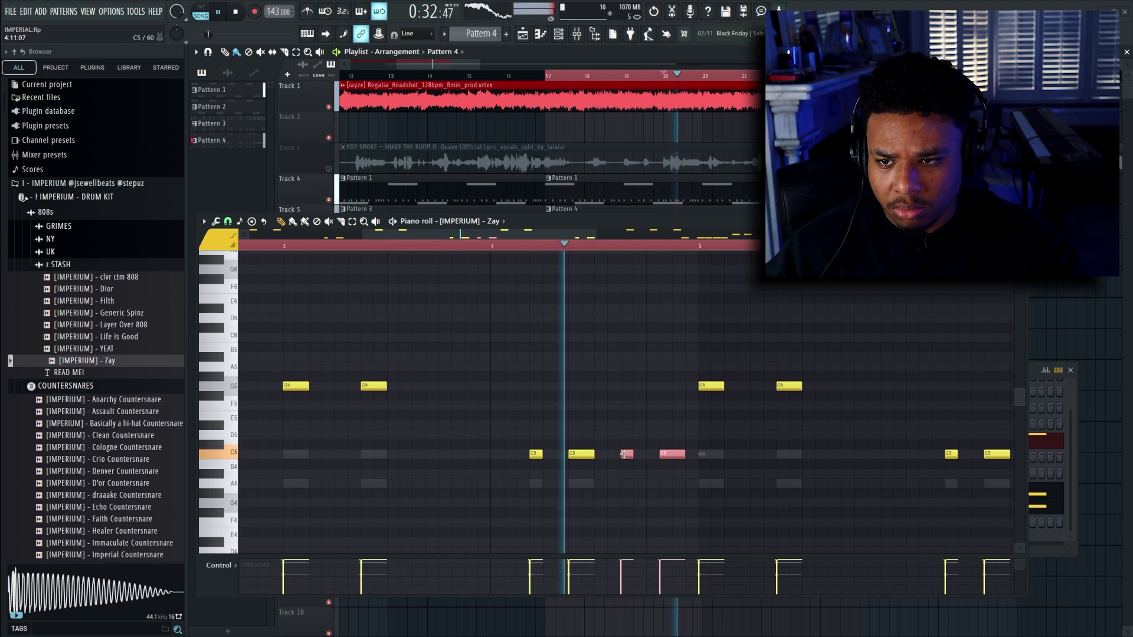
pyautogui.press('space')
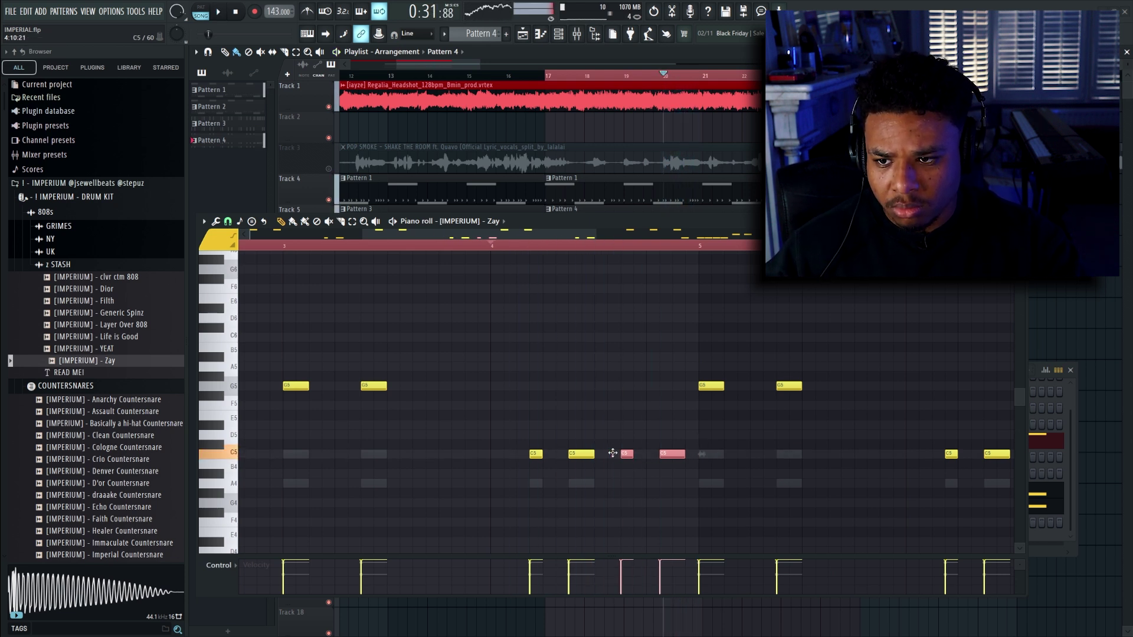
pyautogui.hotkey('shift', 'Left')
pyautogui.hotkey('shift', 'Left')
pyautogui.press('space')
pyautogui.press('space')
# Step: Delete the second copied C5 note in bar 4 and add an F5 note just before bar 5
pyautogui.rightClick(659, 451)
pyautogui.press('space')
pyautogui.click(681, 425)
pyautogui.moveTo(681, 425); pyautogui.dragTo(681, 406)
pyautogui.scroll(-2, 661, 434)
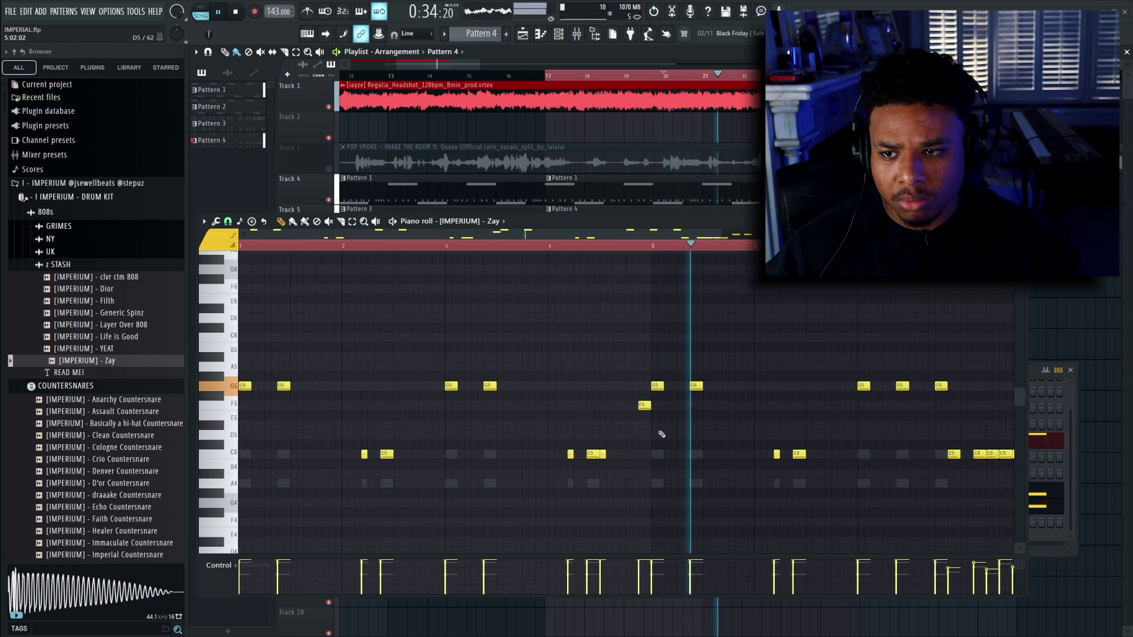
pyautogui.scroll(-2, 661, 434)
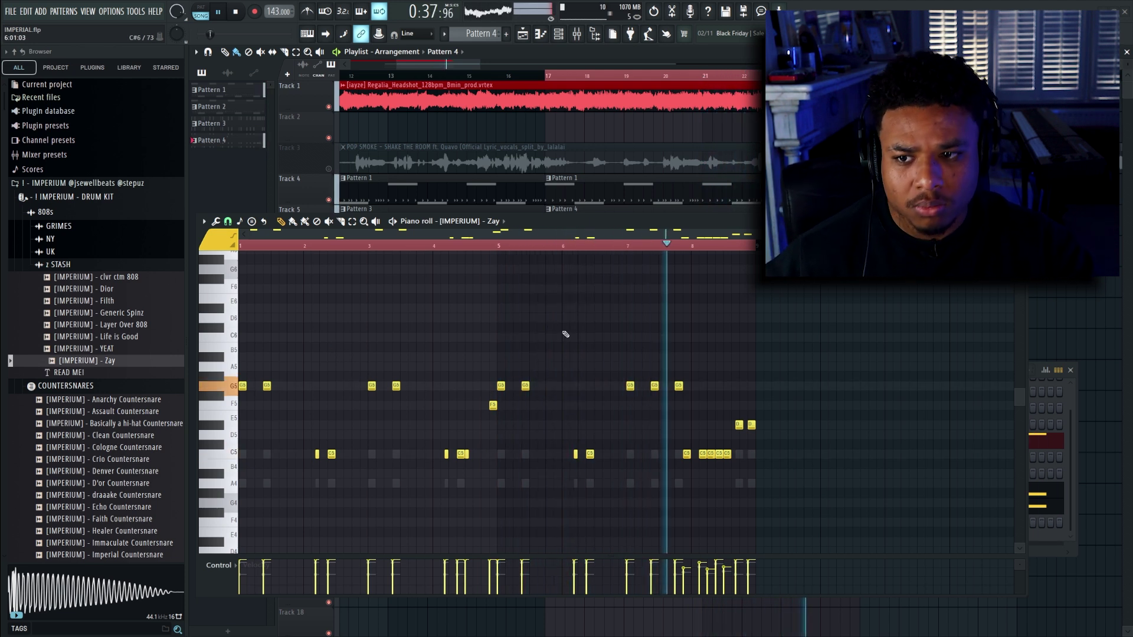
# Step: Delete all the Subway Kick notes from Pattern 4
pyautogui.click(1072, 417)
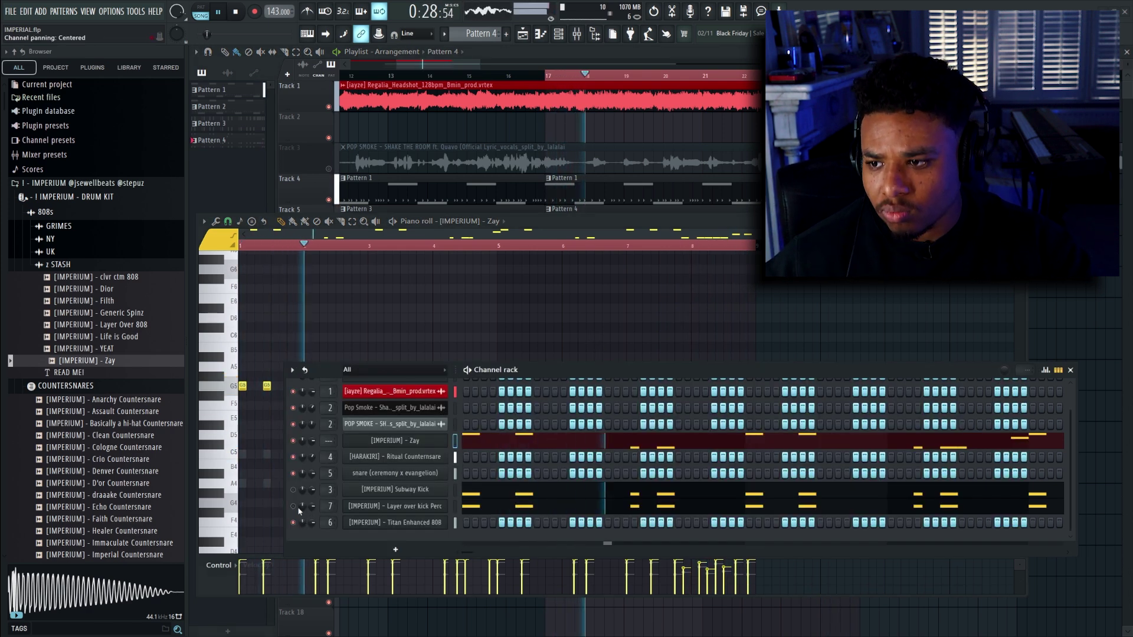
pyautogui.click(527, 494)
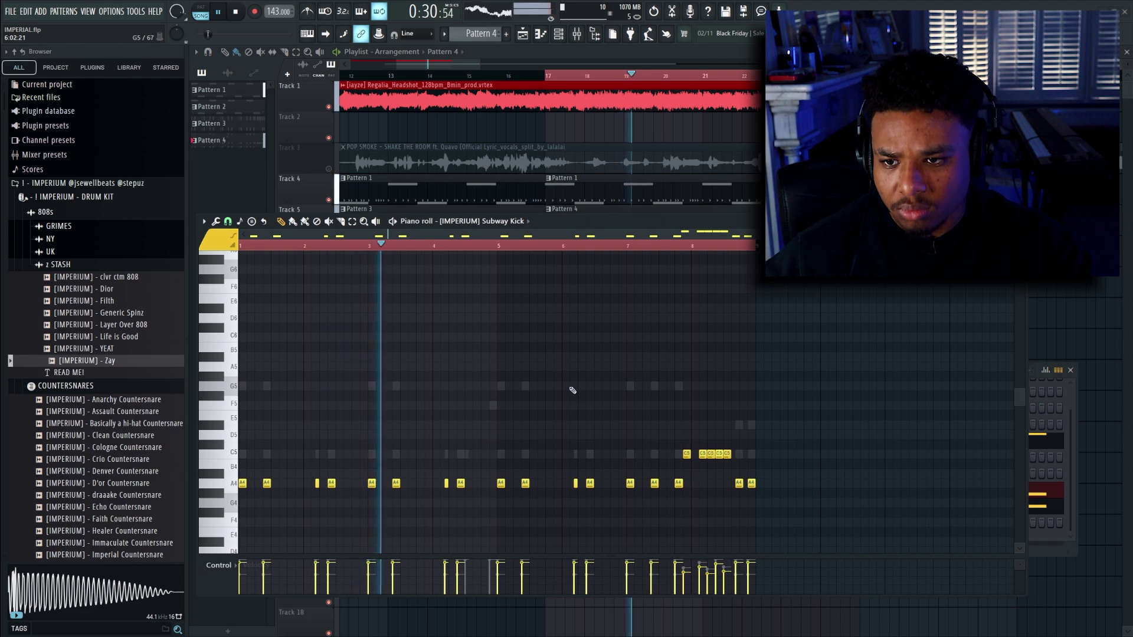
pyautogui.hotkey('ctrl', 'a')
pyautogui.press('Delete')
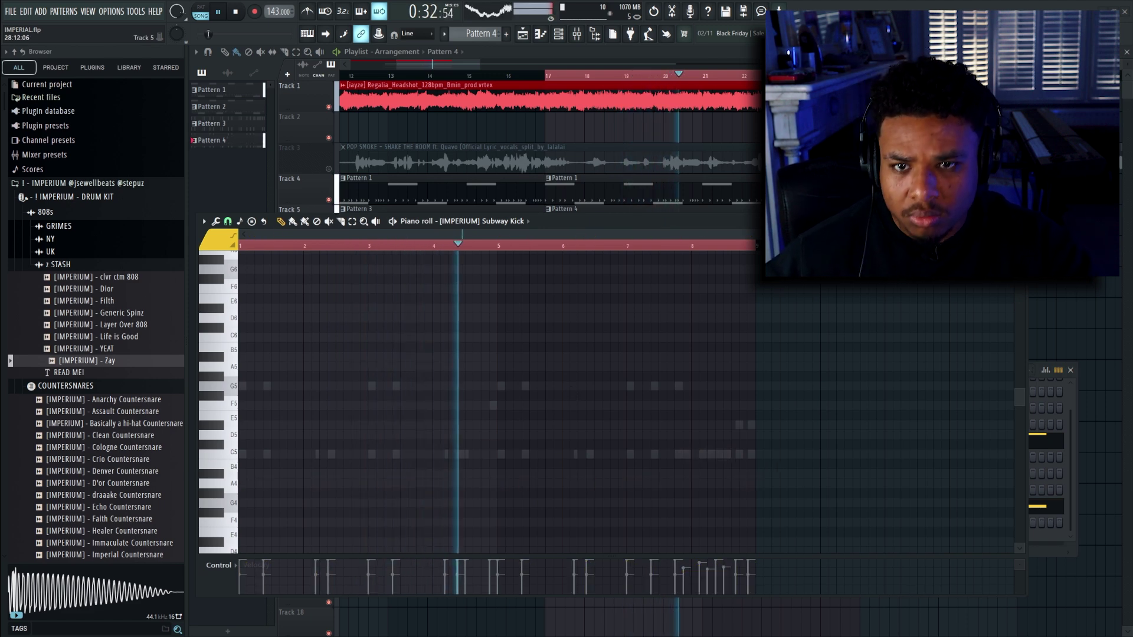
pyautogui.press('F7')
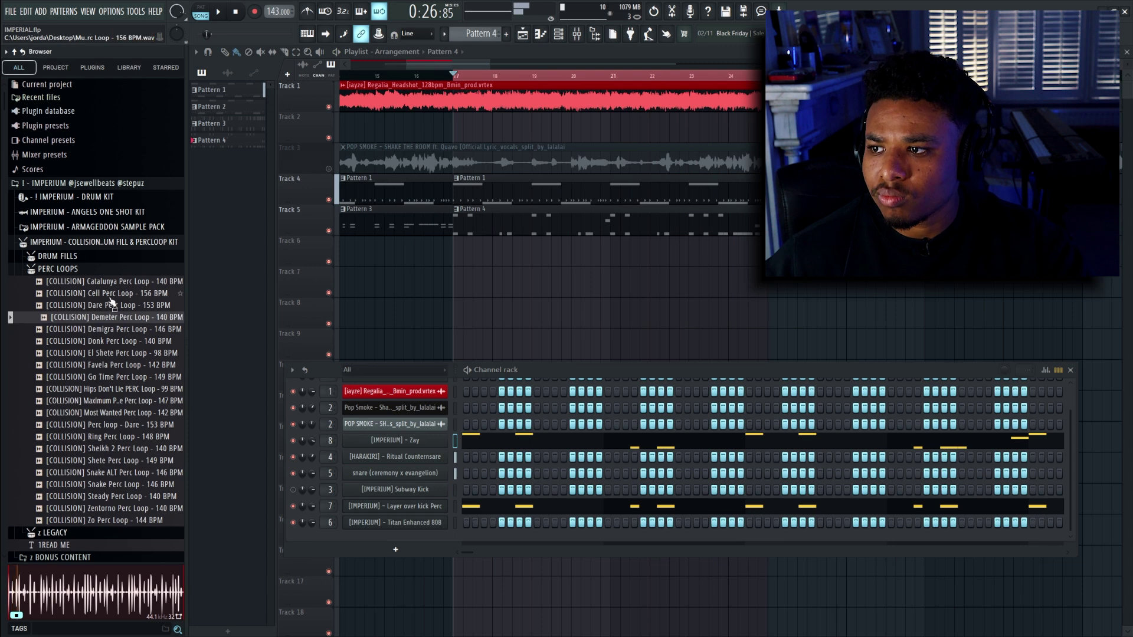
# Step: Audition the COLLISION perc loops and place the El Shete Perc Loop - 98 BPM on Track 6 at bar 17
pyautogui.click(112, 296)
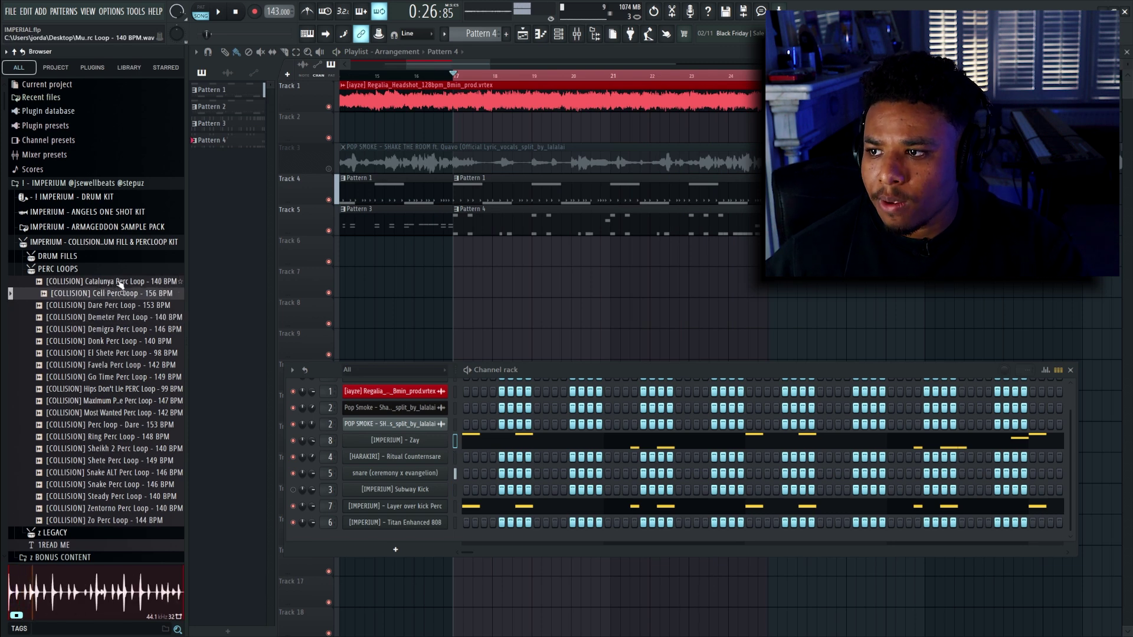
pyautogui.click(117, 283)
pyautogui.click(104, 304)
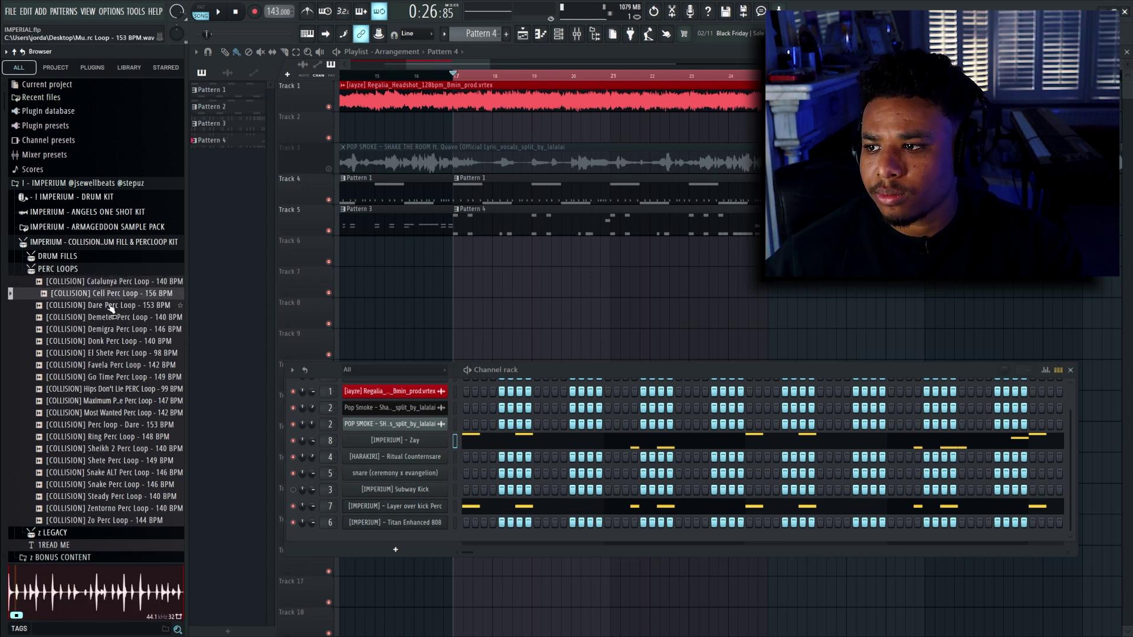
pyautogui.click(120, 318)
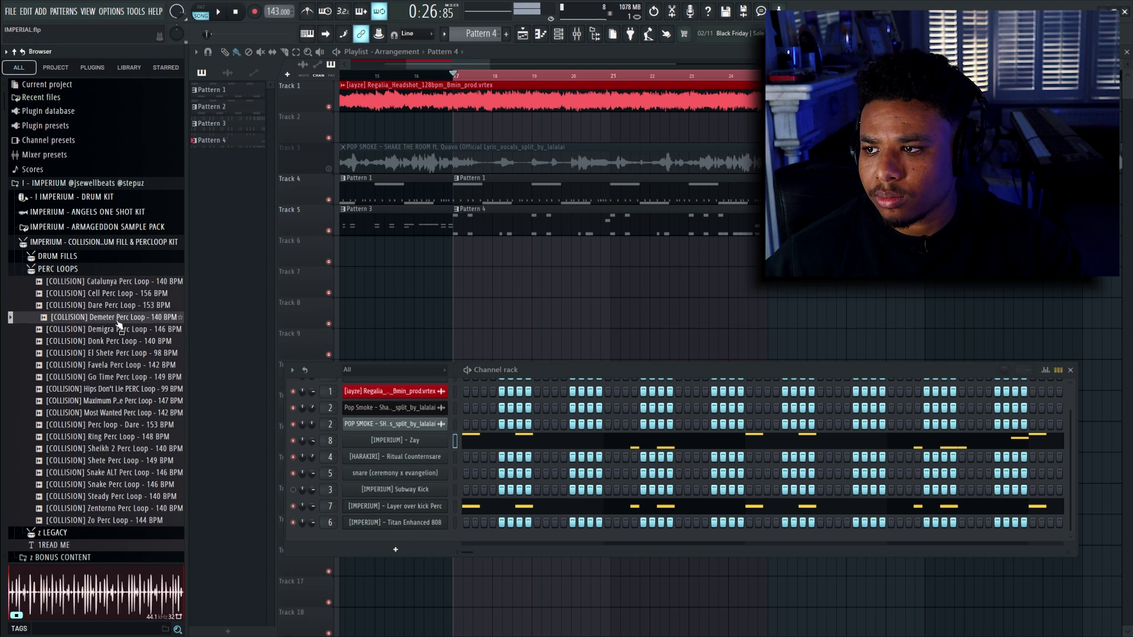
pyautogui.click(125, 342)
pyautogui.click(120, 355)
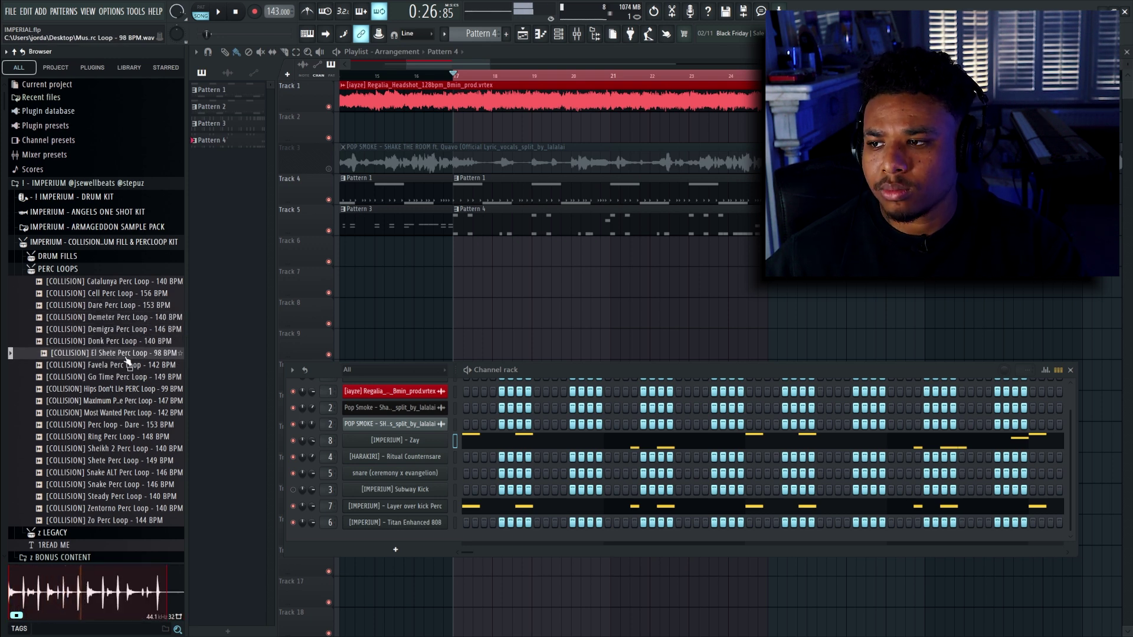
pyautogui.moveTo(126, 360); pyautogui.dragTo(493, 250)
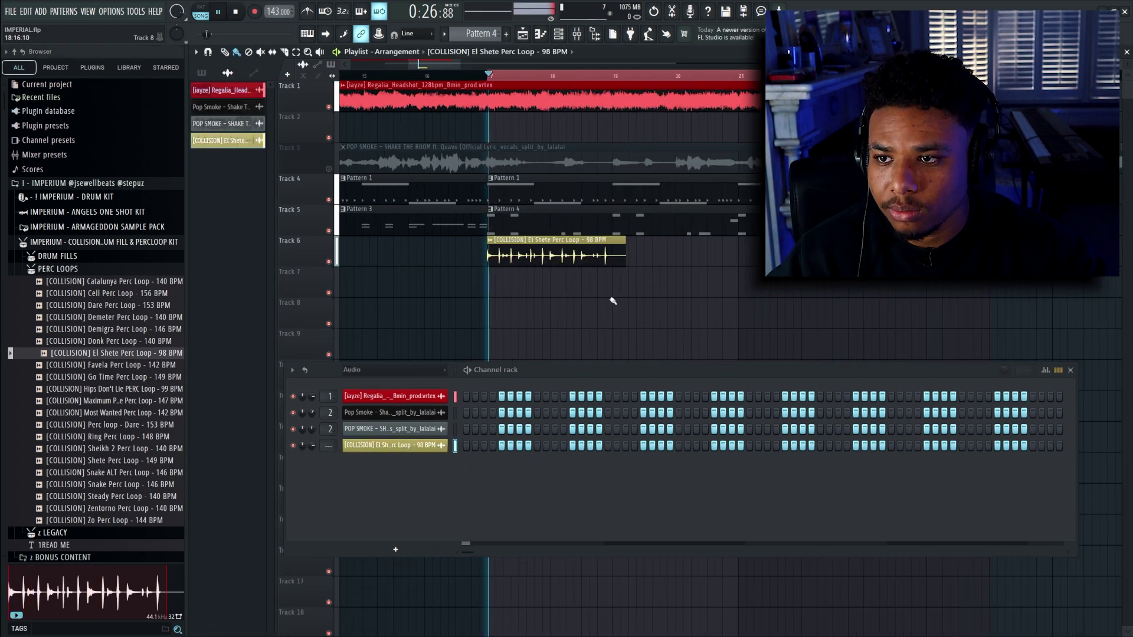
# Step: Fit the El Shete loop to two bars, repeat it through bar 24 on Track 6, and play the section
pyautogui.keyDown('ctrl'); pyautogui.scroll(2, 543, 291); pyautogui.keyUp('ctrl')
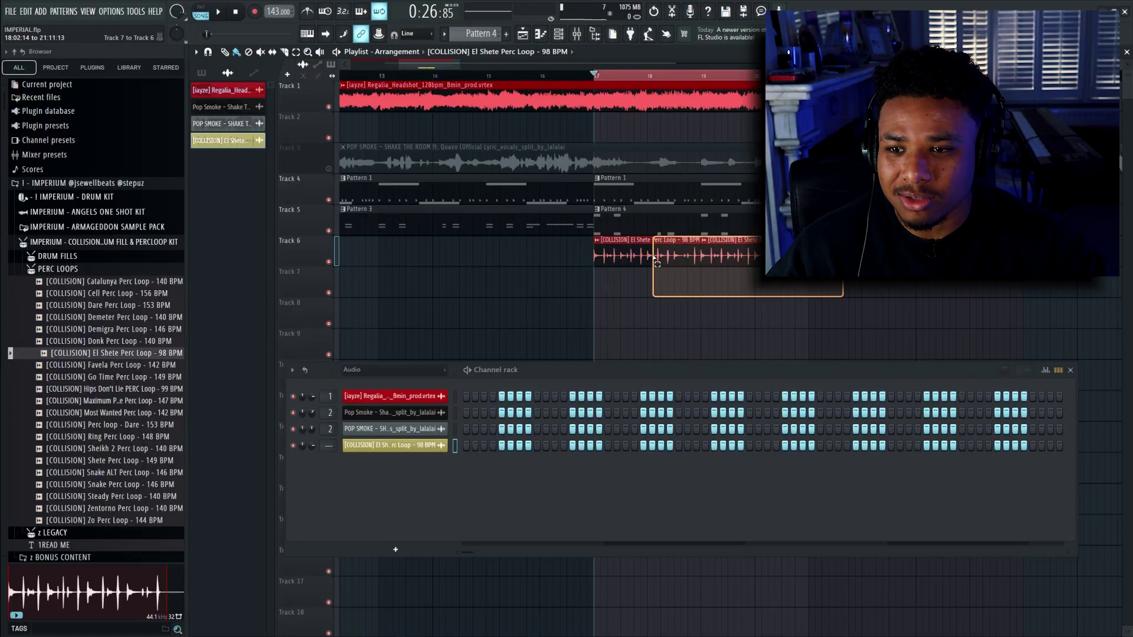
pyautogui.keyDown('ctrl'); pyautogui.click(826, 255); pyautogui.keyUp('ctrl')
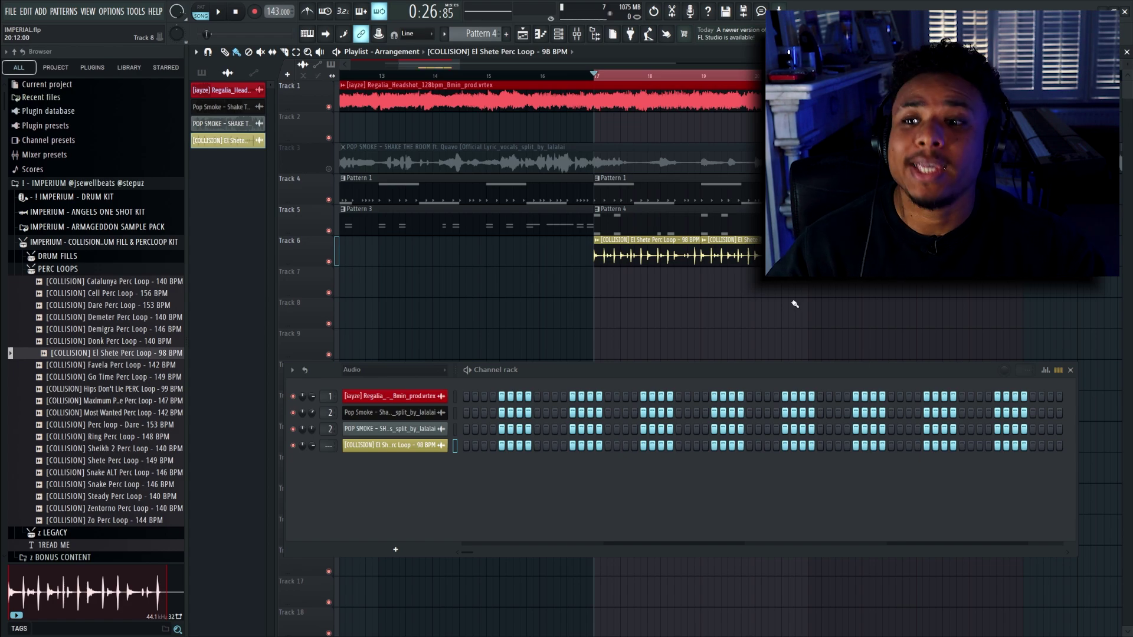
pyautogui.press('space')
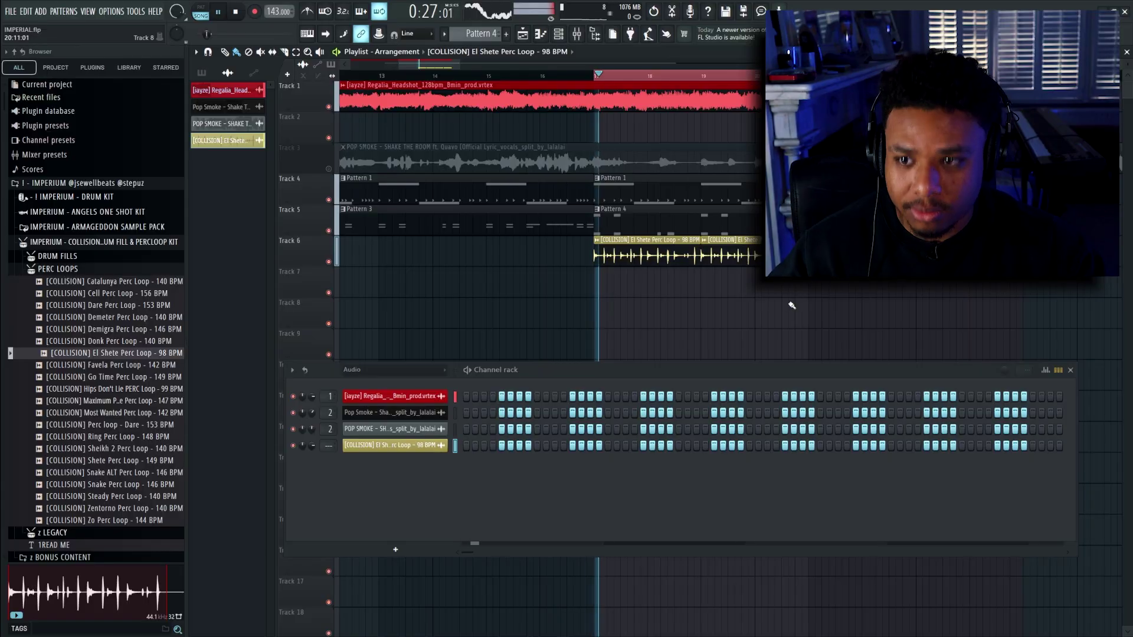
# Step: Route the El Shete loop to mixer track 9 and load PanCake2 in its first effect slot
pyautogui.doubleClick(677, 255)
pyautogui.hotkey('ctrl', 'l')
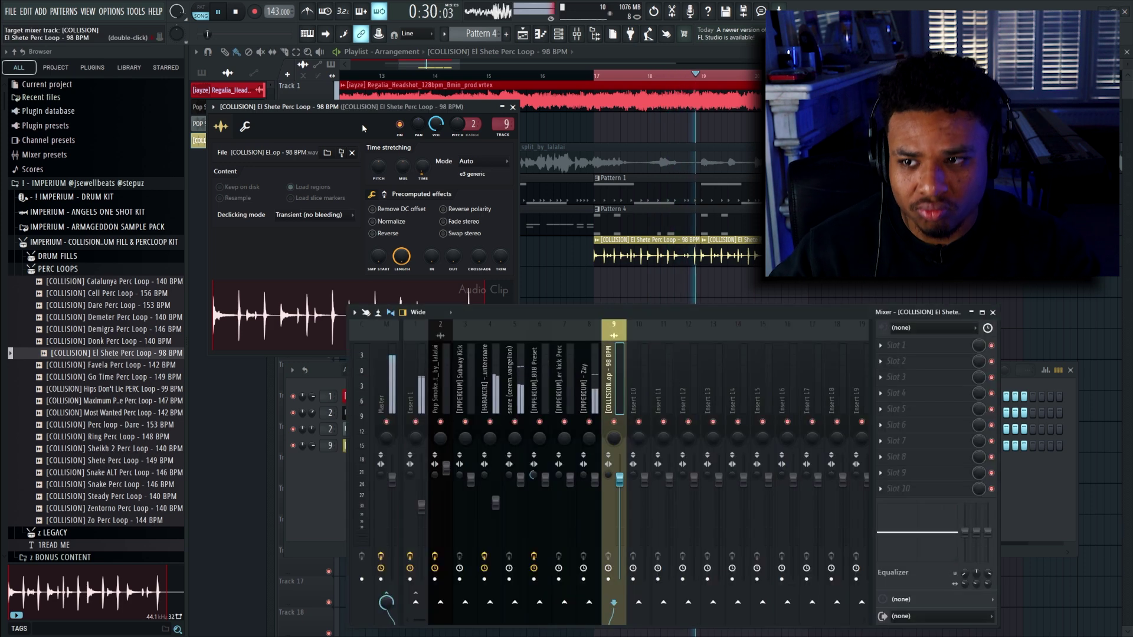
pyautogui.click(891, 345)
pyautogui.click(742, 386)
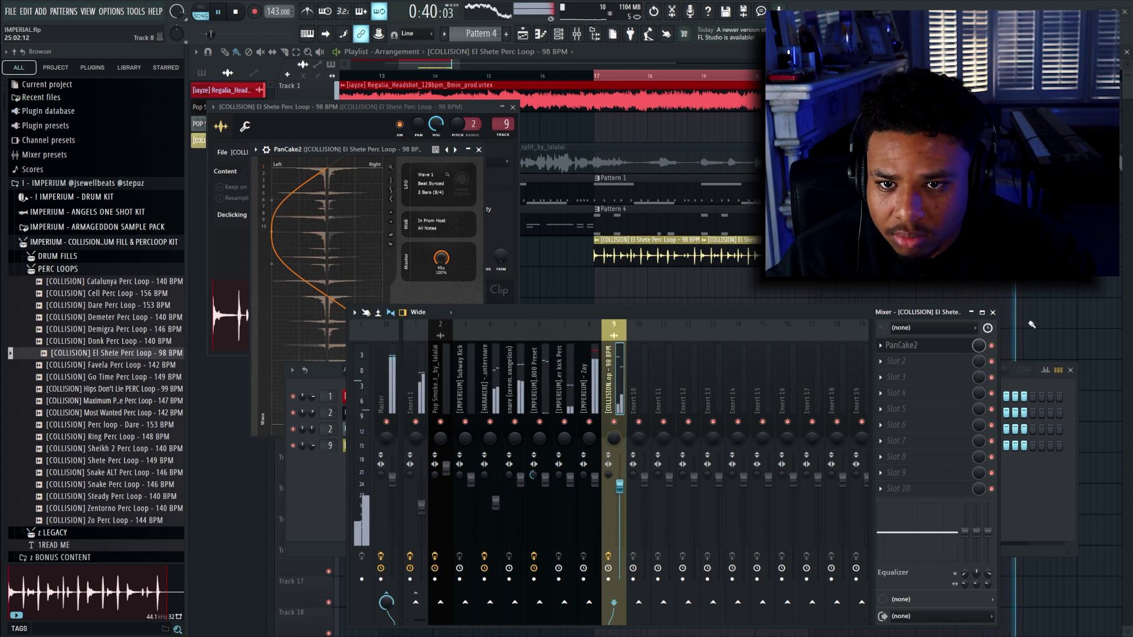
pyautogui.click(992, 313)
pyautogui.click(1070, 371)
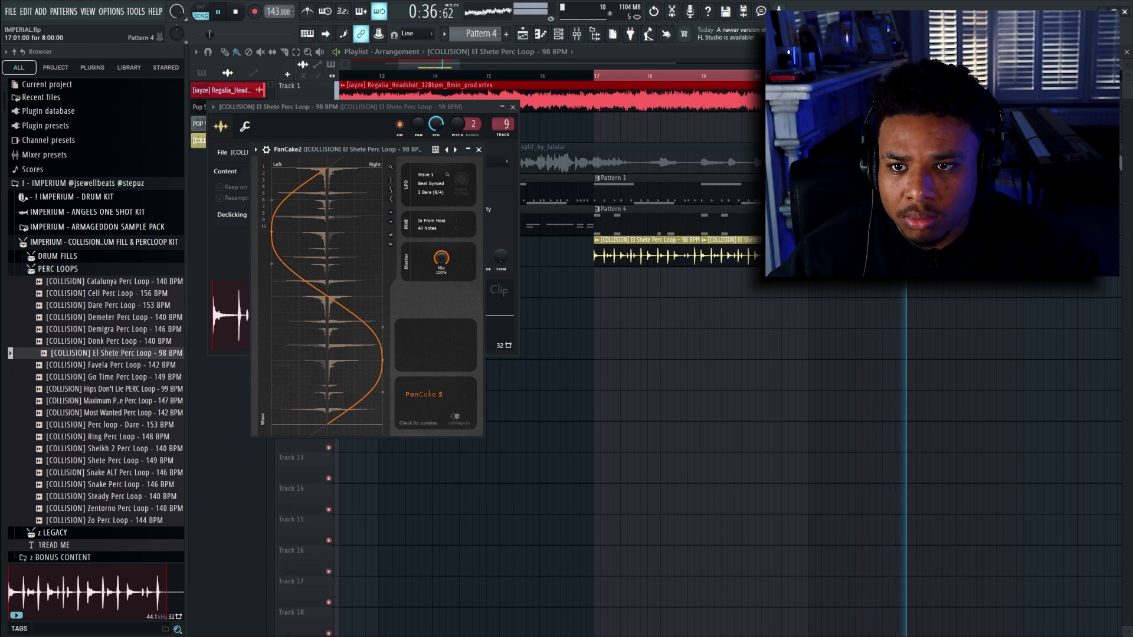
# Step: Reopen Pattern 4's Zay notes in the piano roll and add a C5 note late in bar 1
pyautogui.doubleClick(627, 222)
pyautogui.click(496, 241)
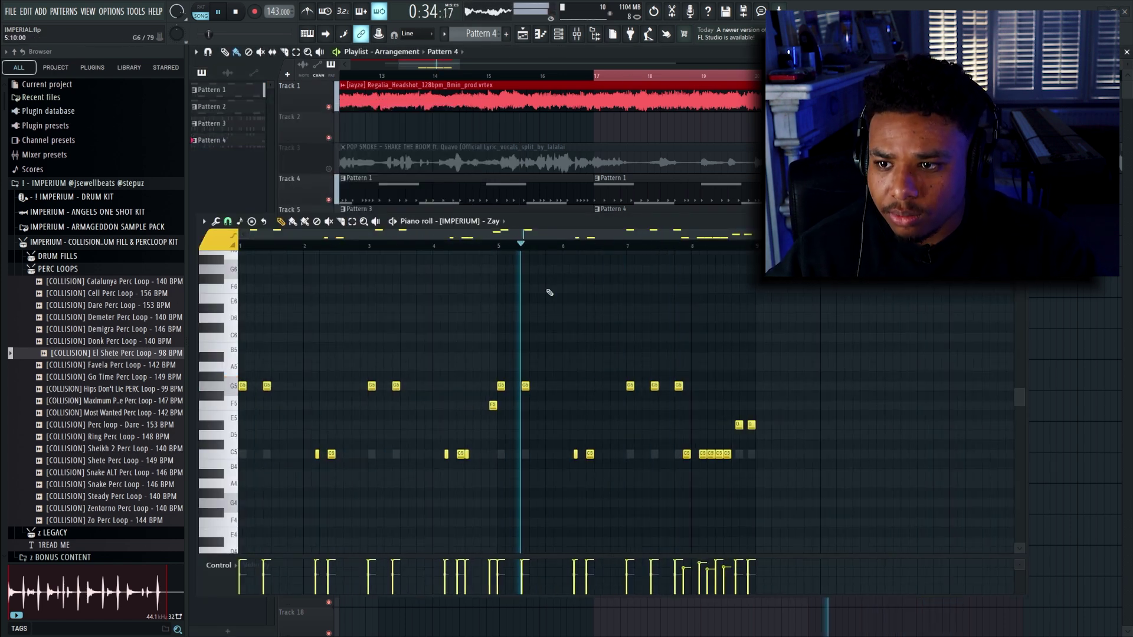
pyautogui.press('space')
pyautogui.press('space')
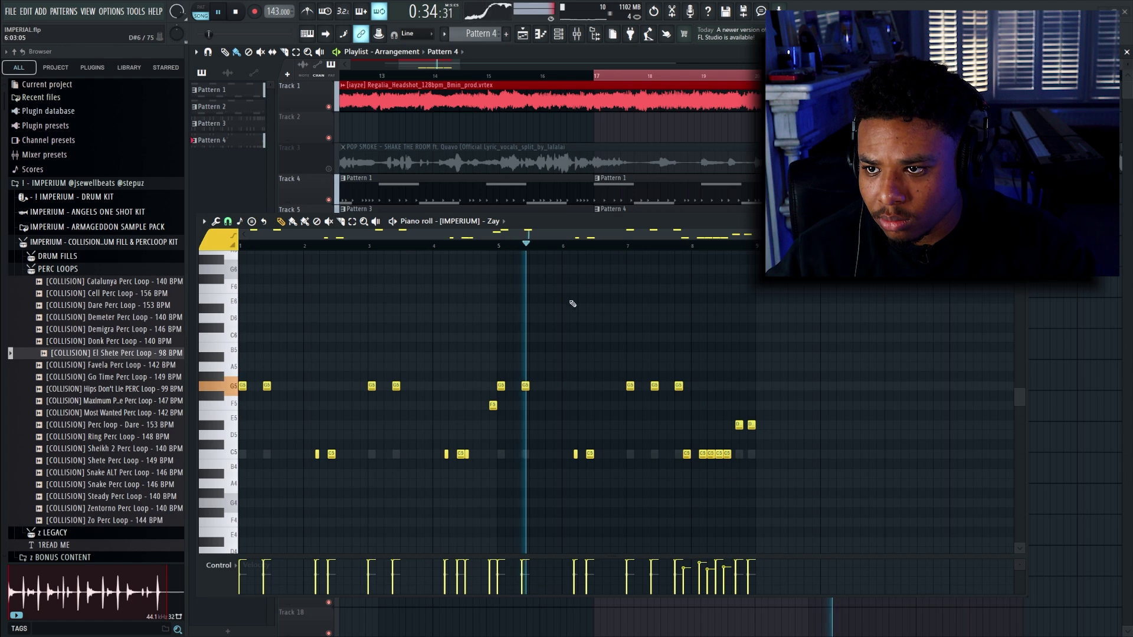
pyautogui.scroll(2, 256, 451)
pyautogui.scroll(1, 256, 451)
pyautogui.press('space')
pyautogui.click(327, 454)
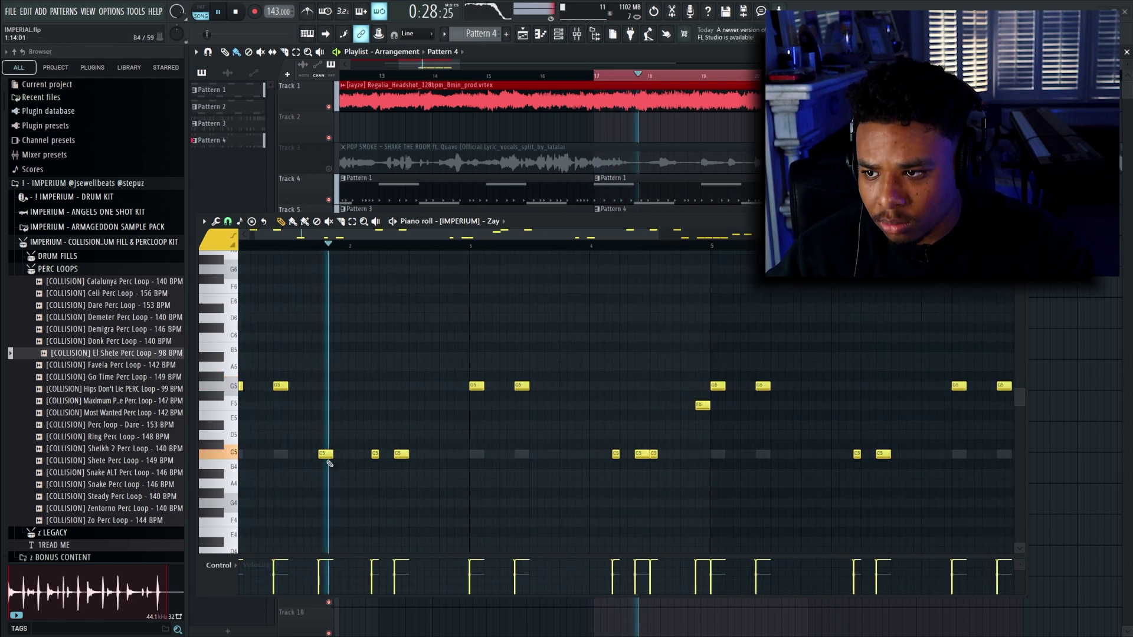
# Step: Add Zay C5 notes at 3:13:00 and 5:13:00 while checking the bassline in playback
pyautogui.scroll(-2, 324, 459)
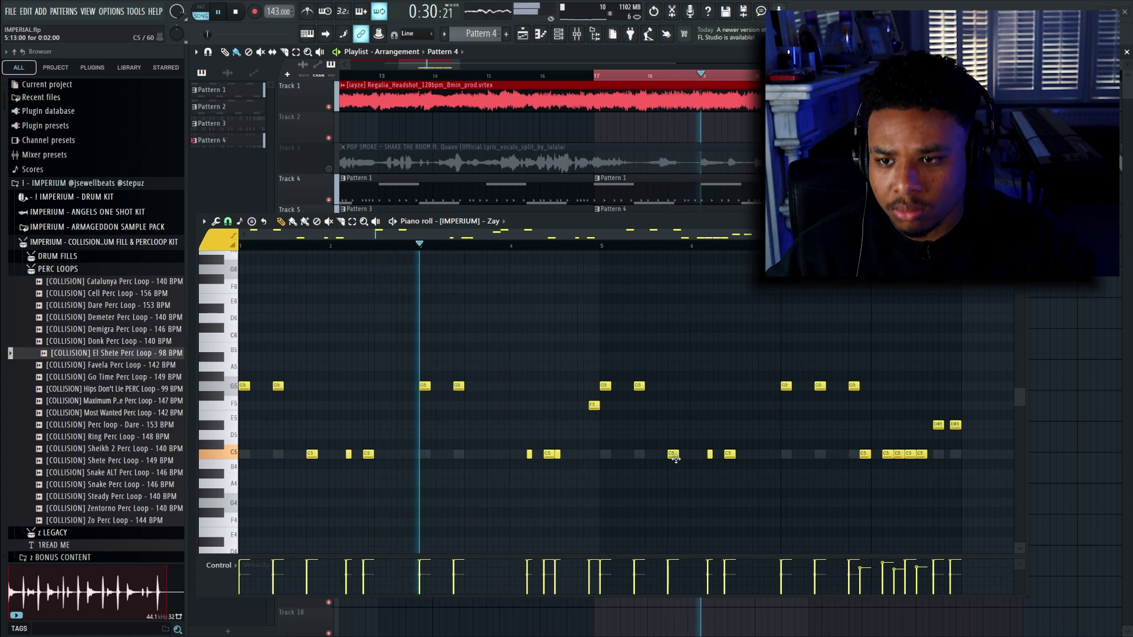
pyautogui.click(673, 454)
pyautogui.press('space')
pyautogui.press('space')
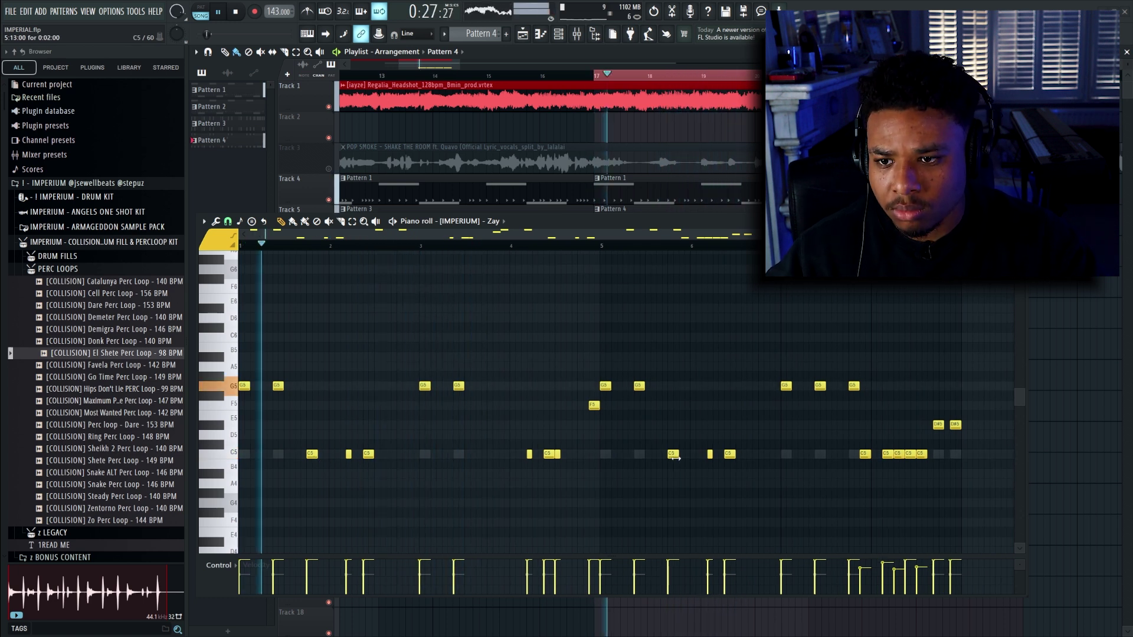
pyautogui.moveTo(672, 457); pyautogui.dragTo(492, 457)
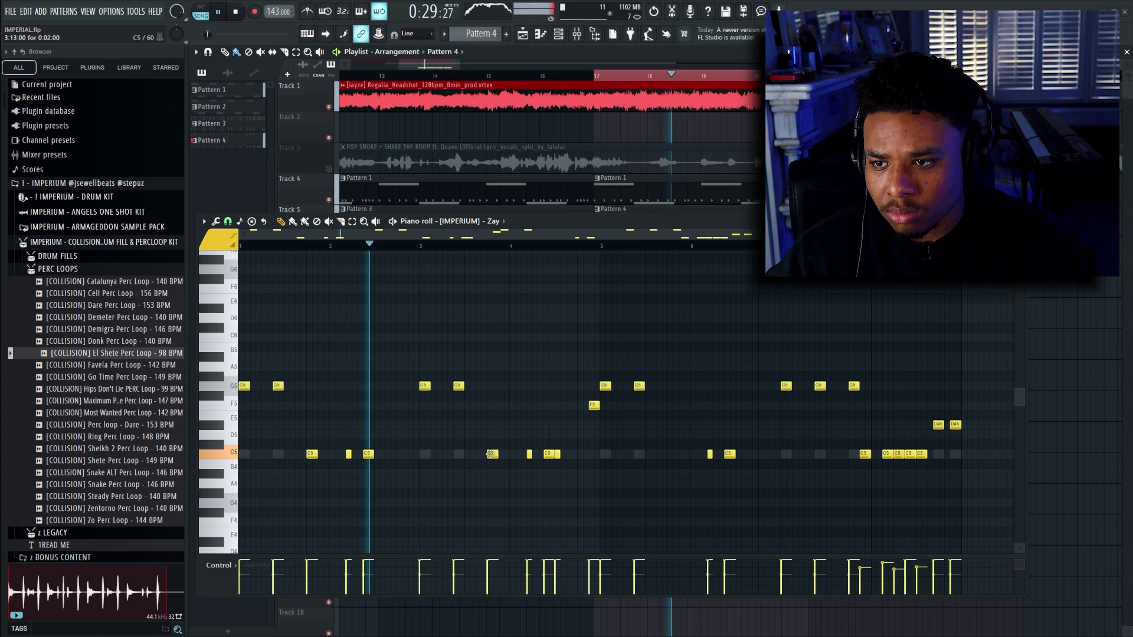
pyautogui.click(671, 453)
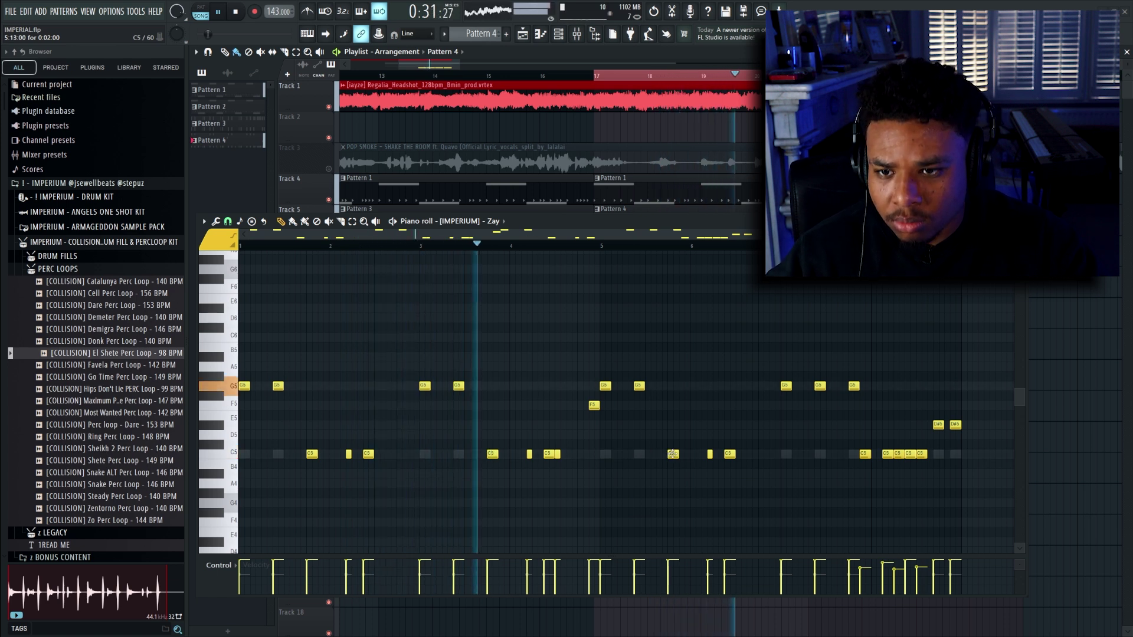
pyautogui.click(780, 453)
pyautogui.rightClick(780, 454)
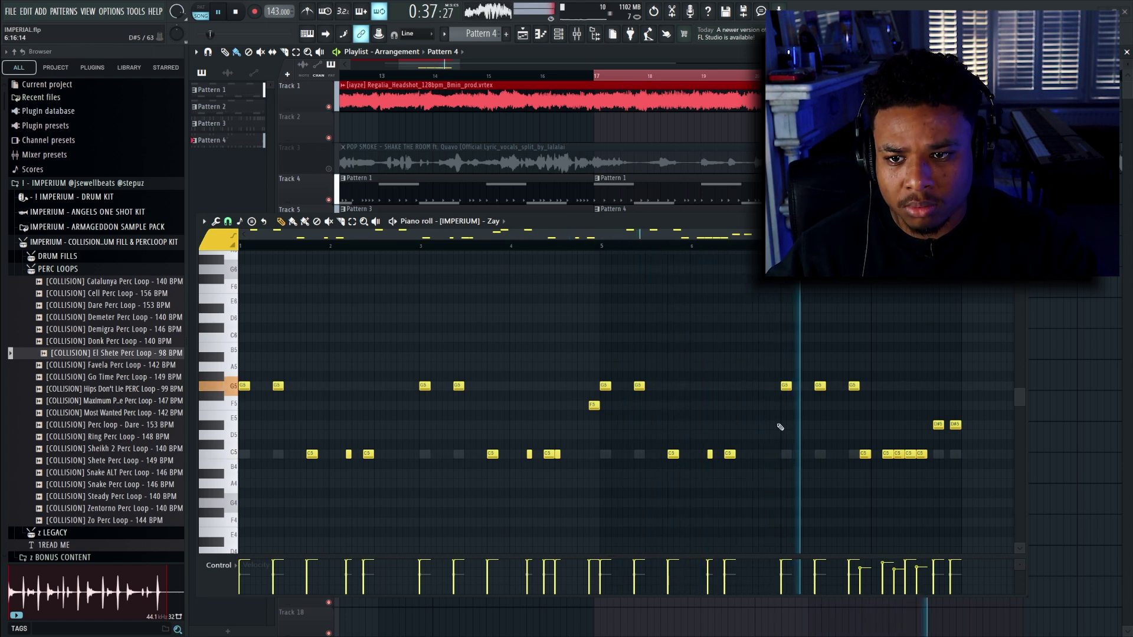
pyautogui.scroll(-2, 773, 423)
pyautogui.press('Escape')
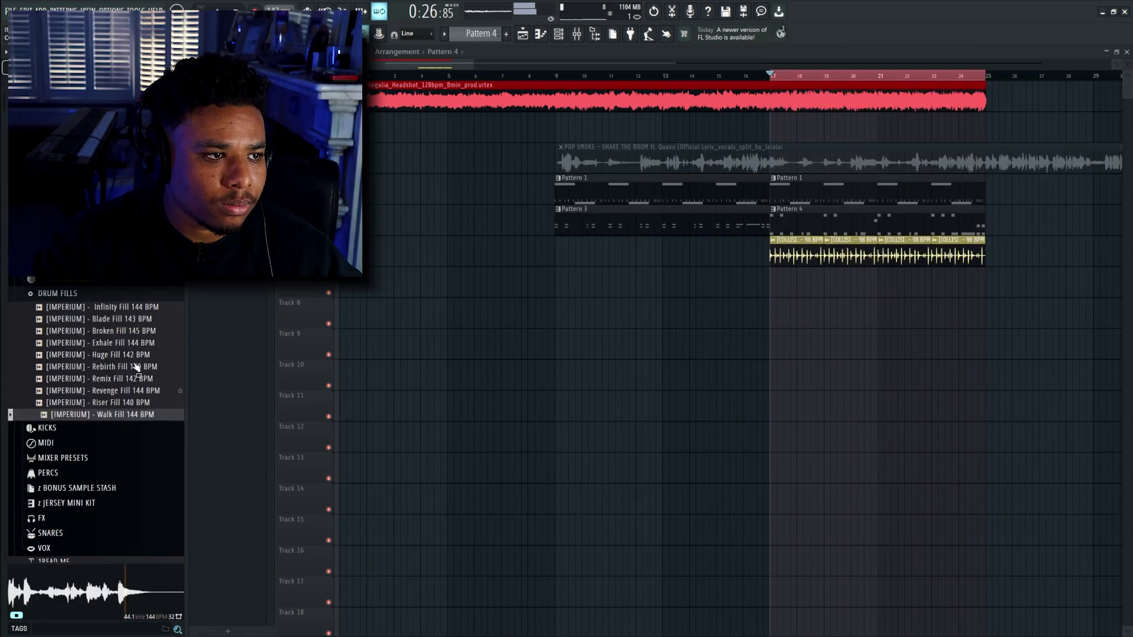
# Step: Audition the Imperium drum fills and place Walk Fill 144 BPM on Track 7 at the end of the second section
pyautogui.click(135, 356)
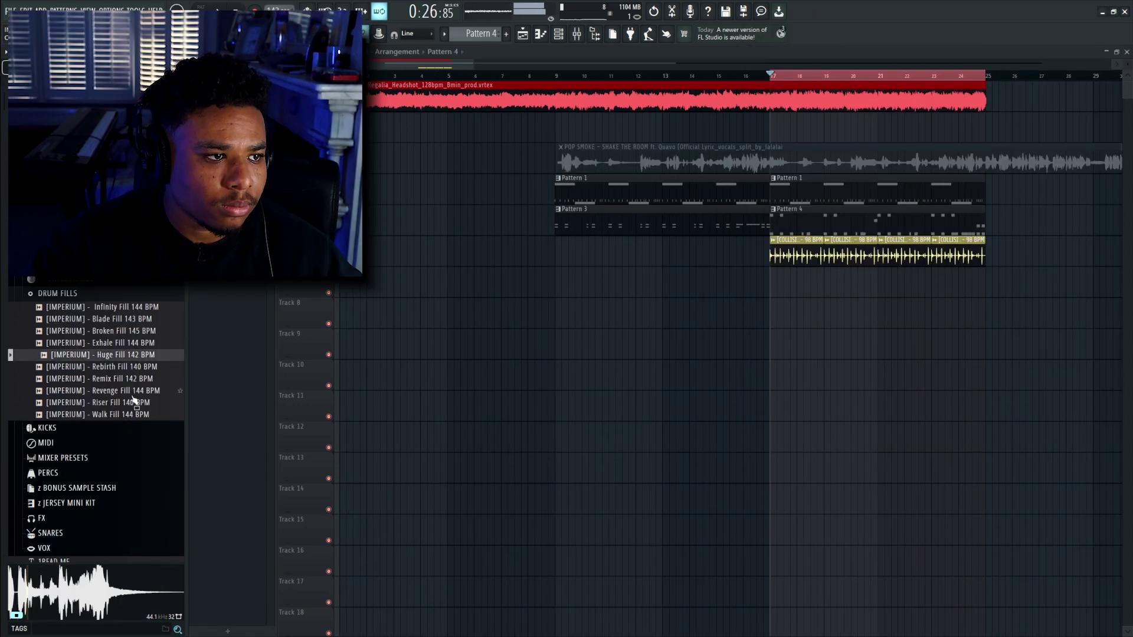
pyautogui.click(139, 415)
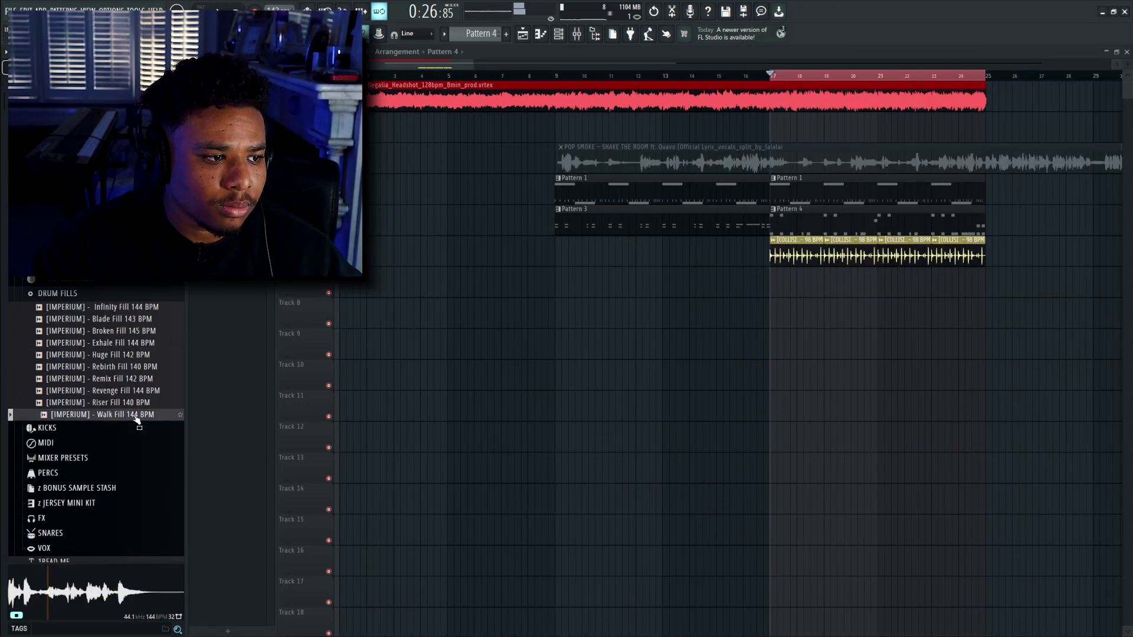
pyautogui.moveTo(842, 324); pyautogui.dragTo(985, 283)
pyautogui.click(952, 76)
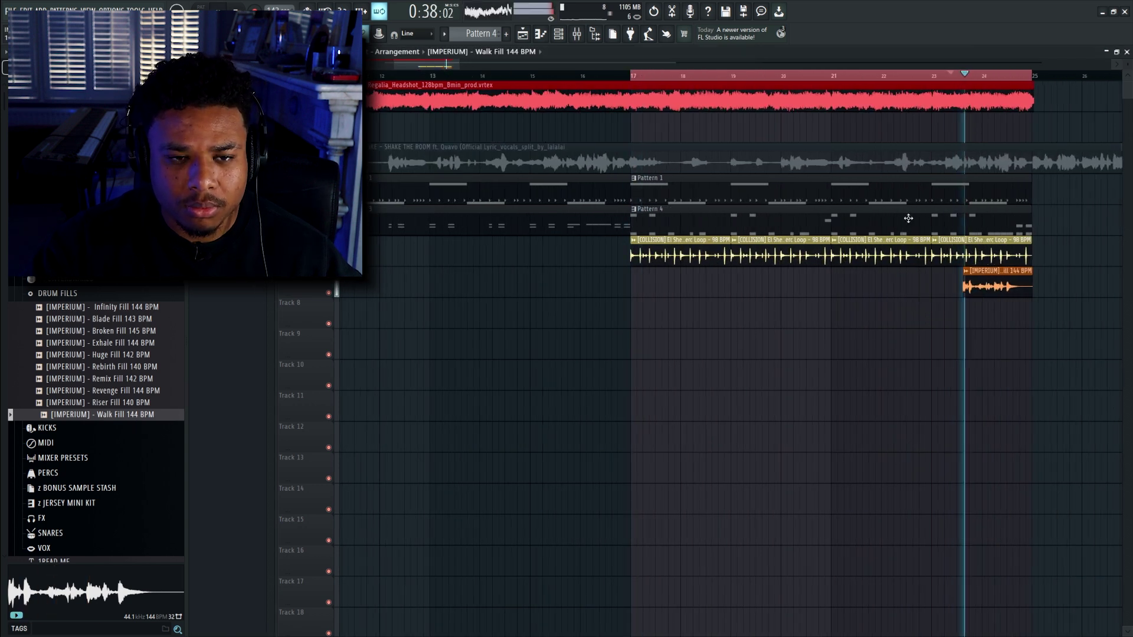
# Step: Fit the Walk Fill to tempo with its embedded 144 BPM and move it to start at about bar 24
pyautogui.click(968, 273)
pyautogui.click(1073, 339)
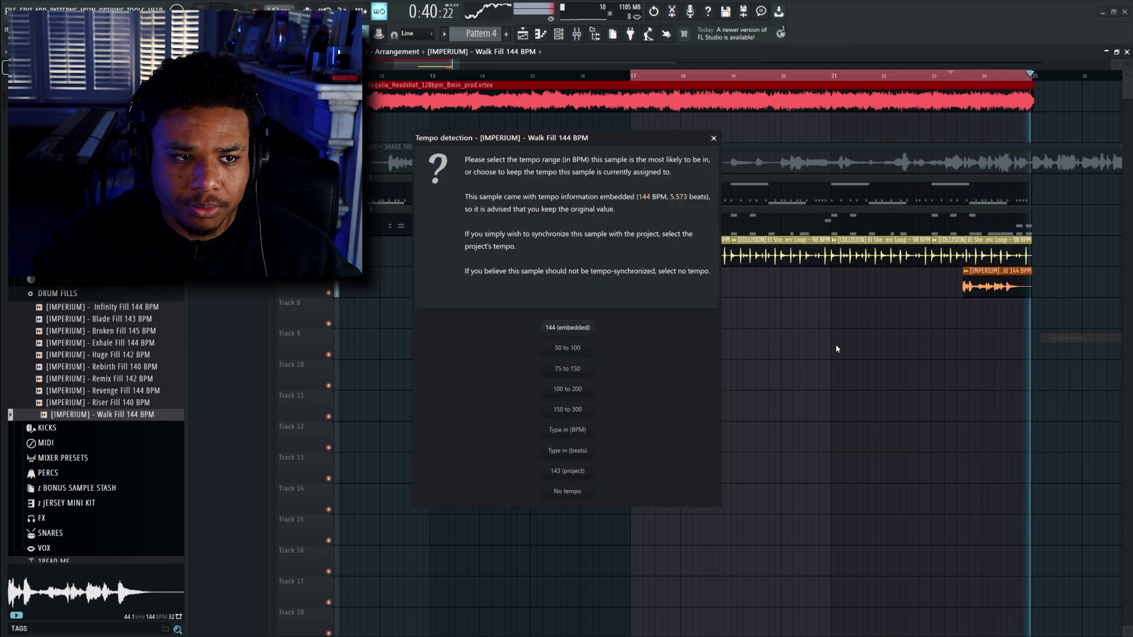
pyautogui.click(579, 330)
pyautogui.press('space')
pyautogui.press('space')
pyautogui.moveTo(1010, 288); pyautogui.dragTo(1029, 289)
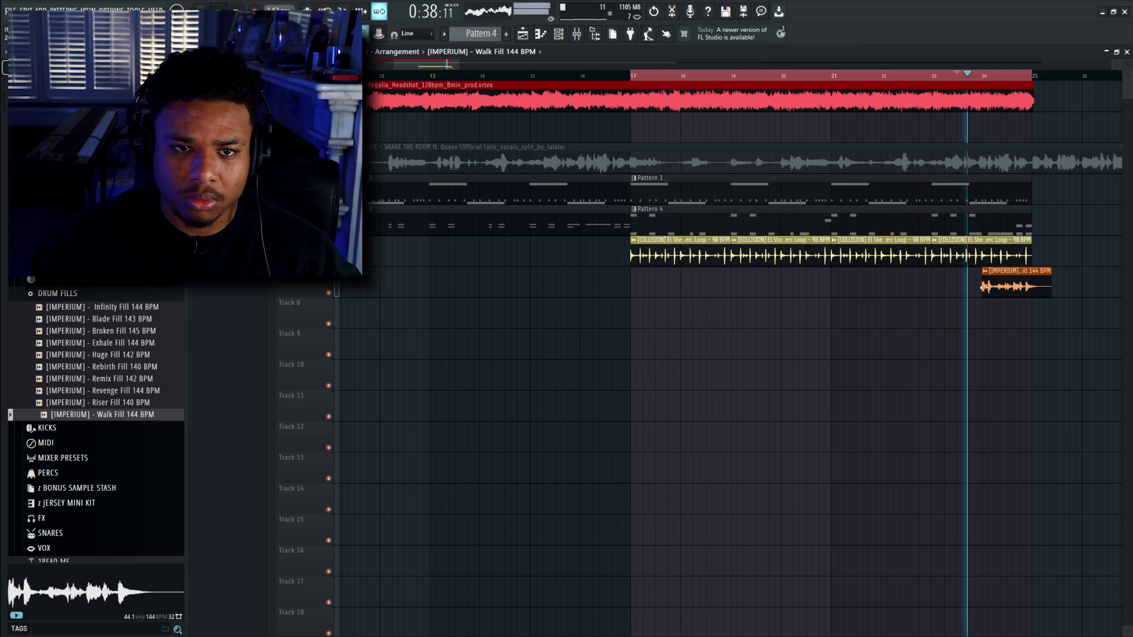
pyautogui.scroll(-3, 906, 316)
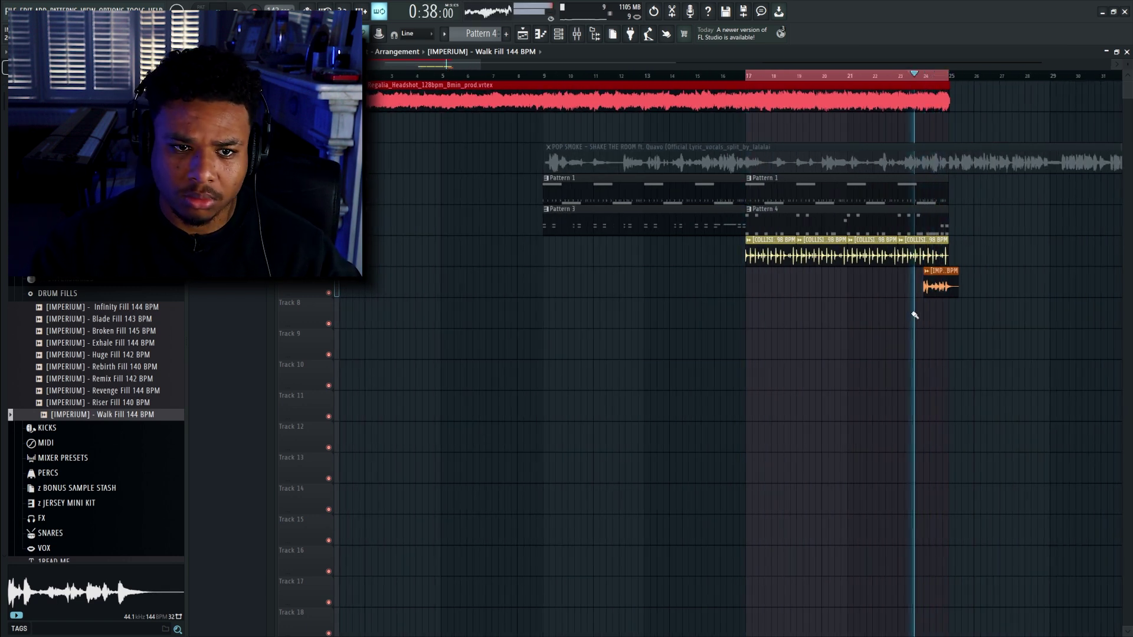
# Step: Route the Walk Fill to mixer track 10 and load PanCake2 in its first effect slot with a 1 Bar (4/4) LFO
pyautogui.doubleClick(939, 285)
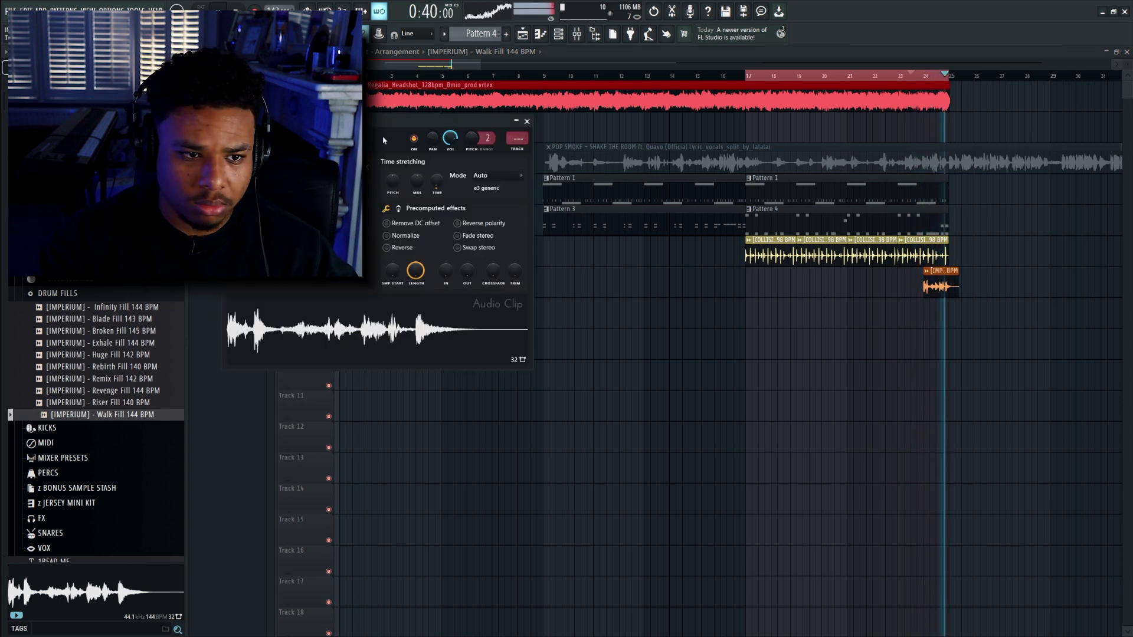
pyautogui.hotkey('ctrl', 'l')
pyautogui.click(893, 345)
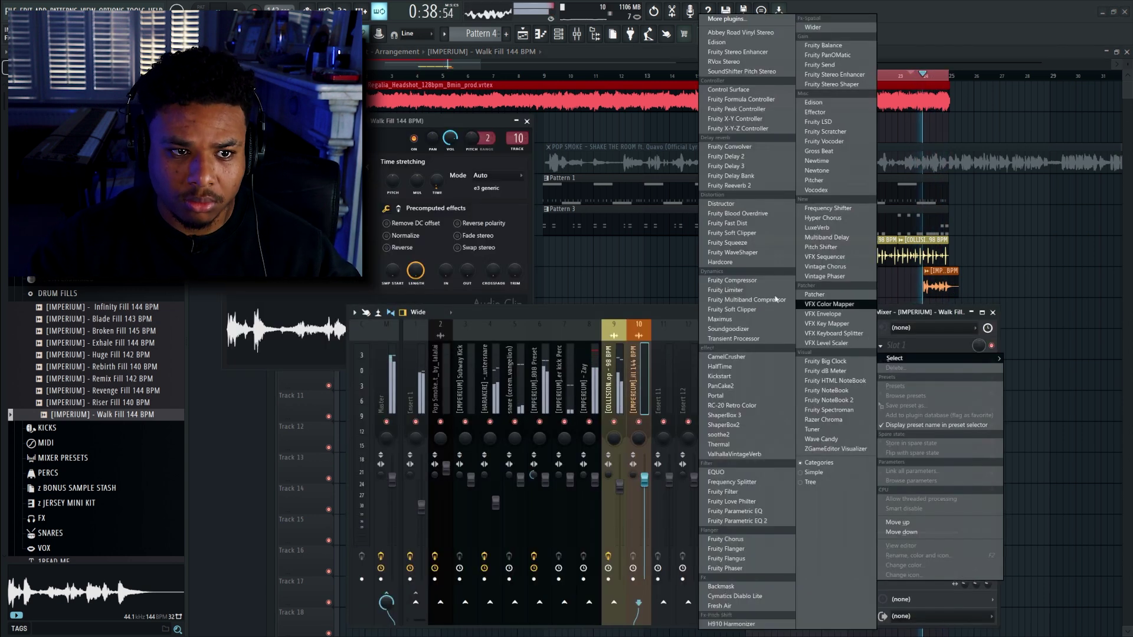
pyautogui.click(747, 383)
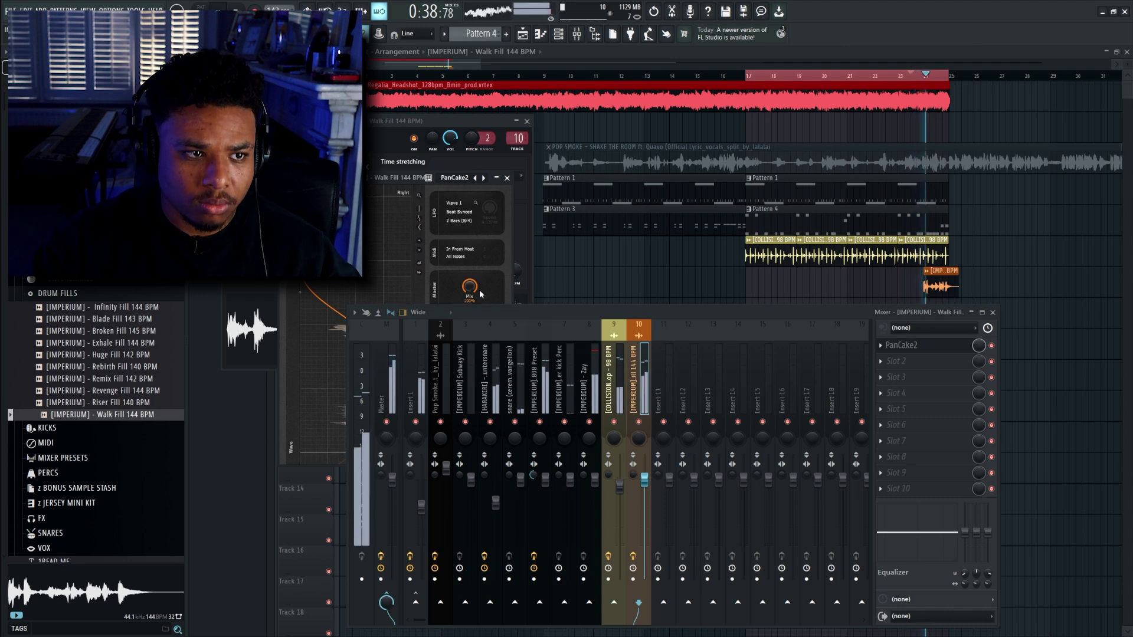
pyautogui.click(462, 227)
pyautogui.click(466, 317)
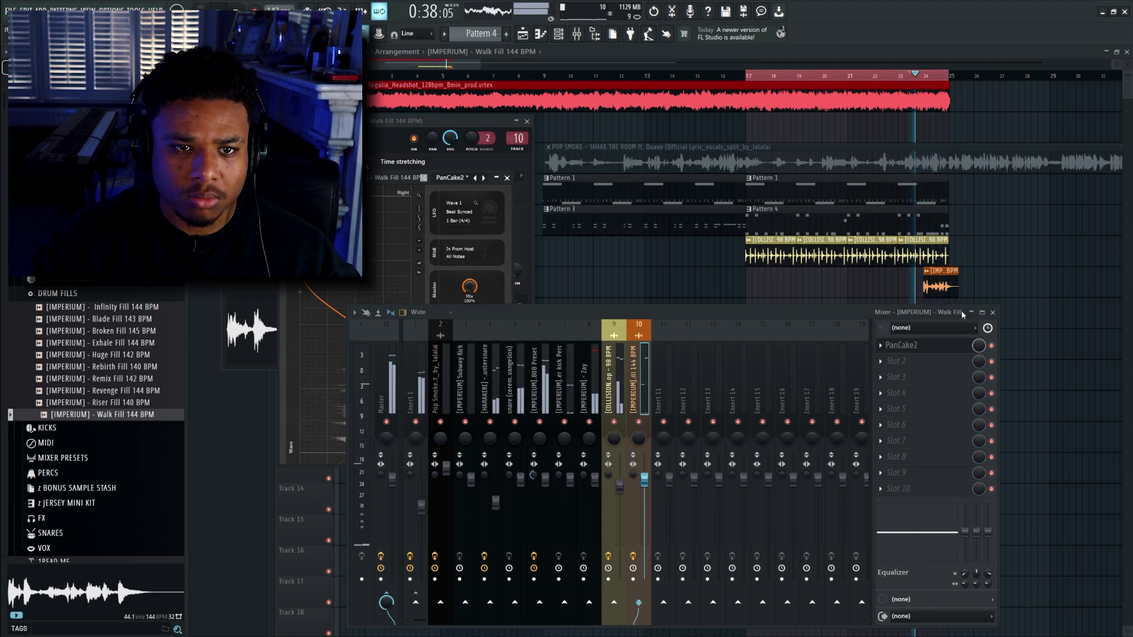
pyautogui.click(991, 313)
pyautogui.click(526, 120)
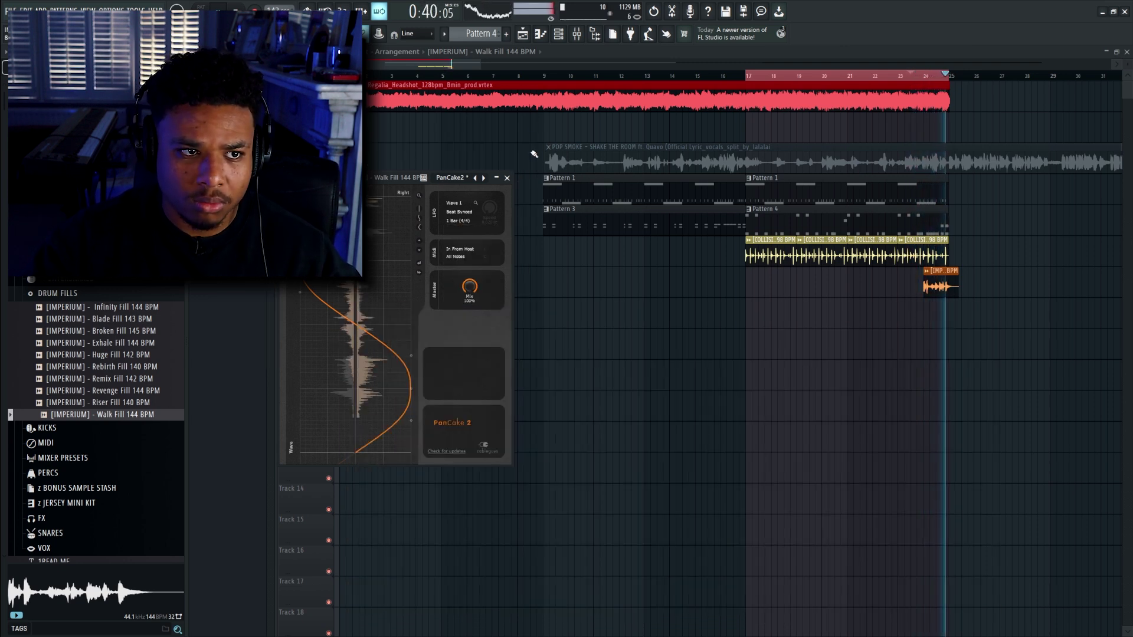
pyautogui.click(506, 178)
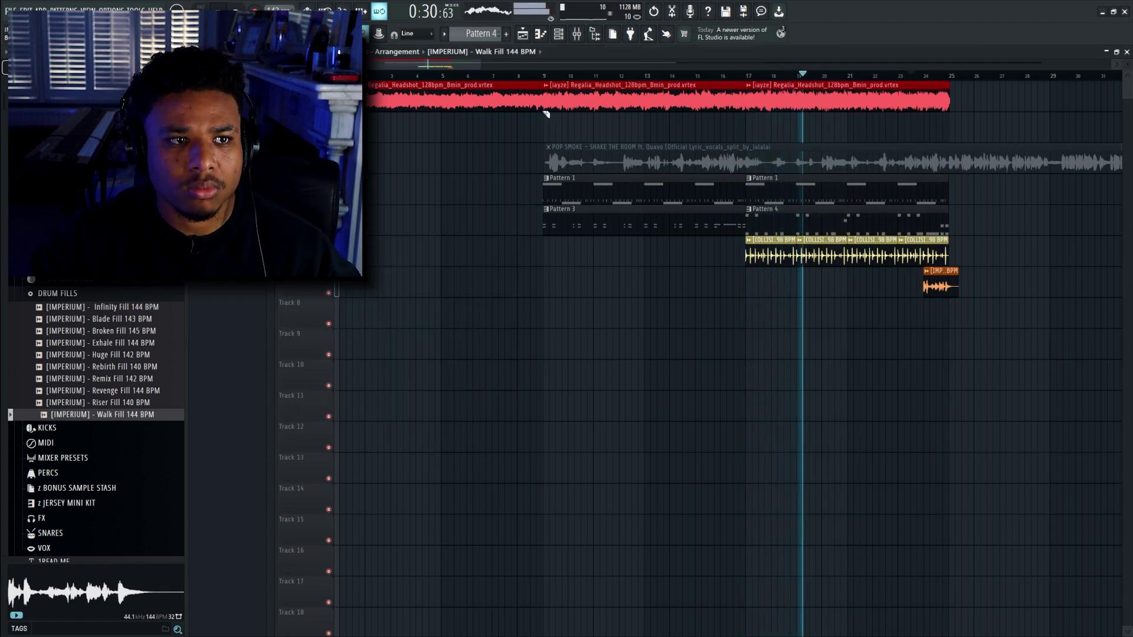
# Step: Audition the drum fills and replace the Walk Fill near bar 32 on Track 5 with Huge Fill 142 BPM
pyautogui.scroll(-3, 383, 177)
pyautogui.scroll(4, 401, 182)
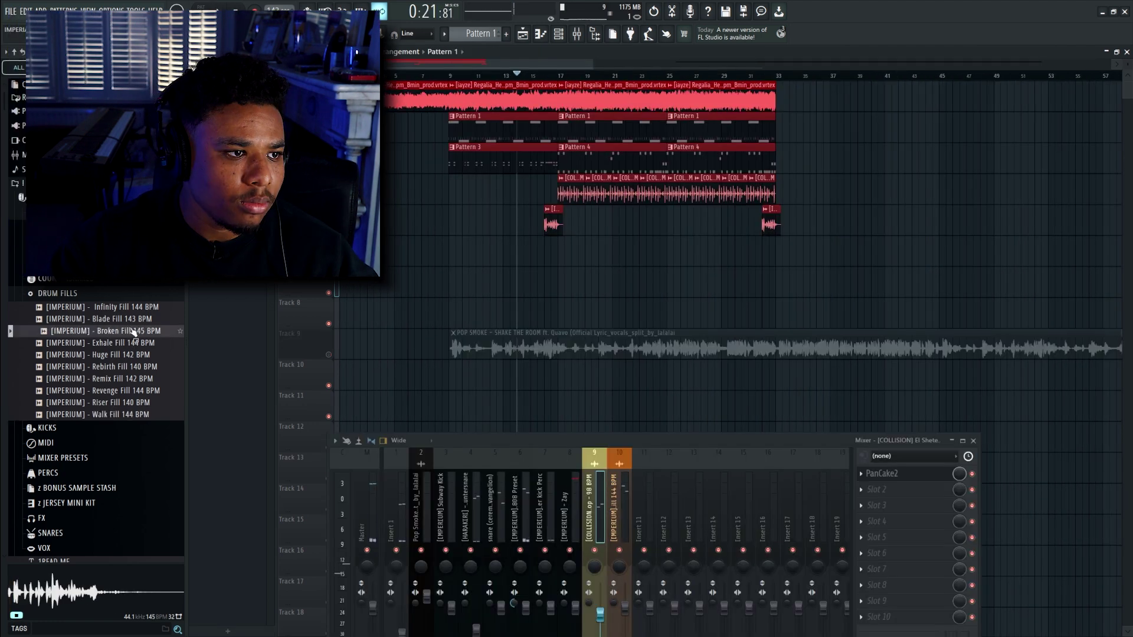
pyautogui.click(155, 311)
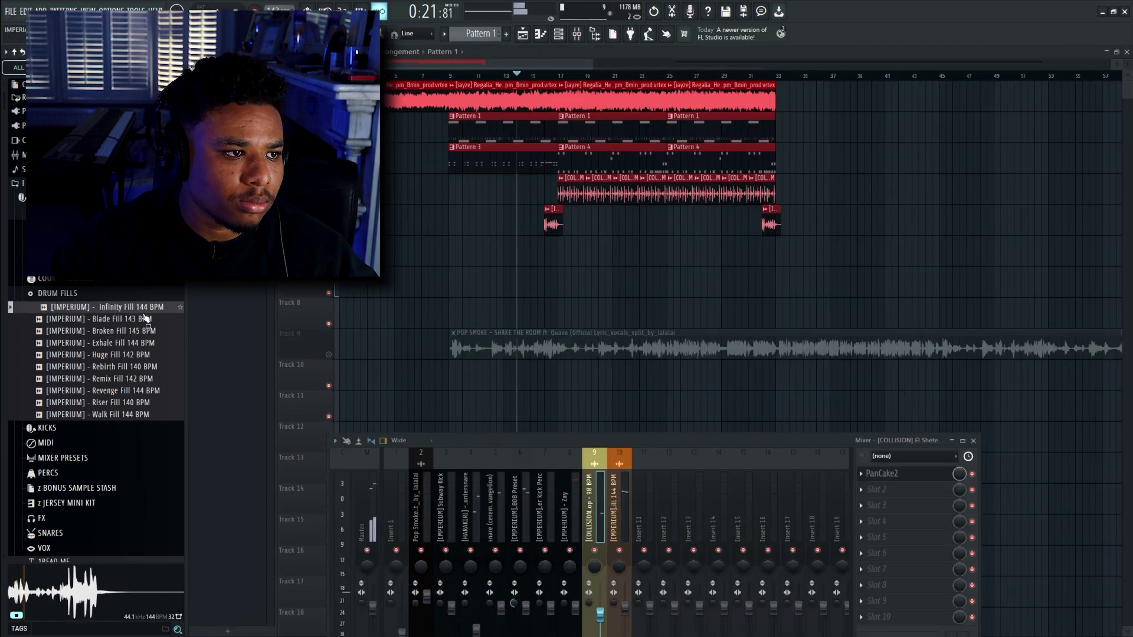
pyautogui.click(143, 319)
pyautogui.click(144, 331)
pyautogui.click(142, 342)
pyautogui.click(142, 354)
pyautogui.rightClick(770, 226)
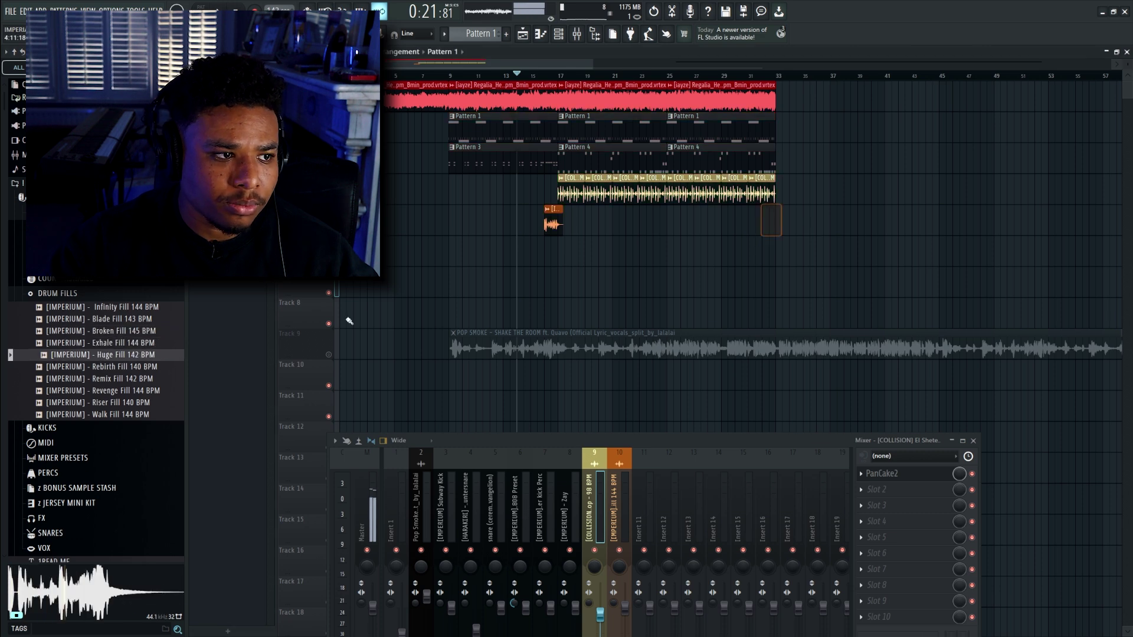
pyautogui.moveTo(146, 360); pyautogui.dragTo(747, 213)
# Step: Fit the Huge Fill clip to the project tempo by entering 142 BPM as its source tempo
pyautogui.rightClick(746, 213)
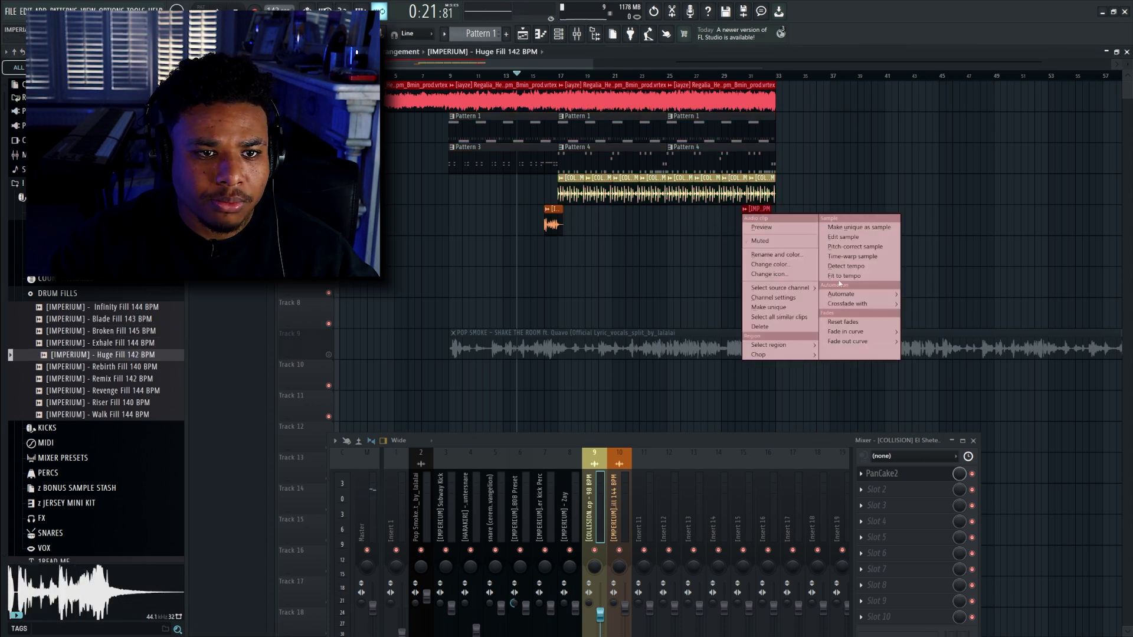
pyautogui.click(842, 275)
pyautogui.click(568, 435)
pyautogui.write('142')
pyautogui.press('Return')
# Step: Move the Huge Fill to start late in bar 31 while checking the section's ending in playback
pyautogui.click(726, 82)
pyautogui.scroll(6, 744, 273)
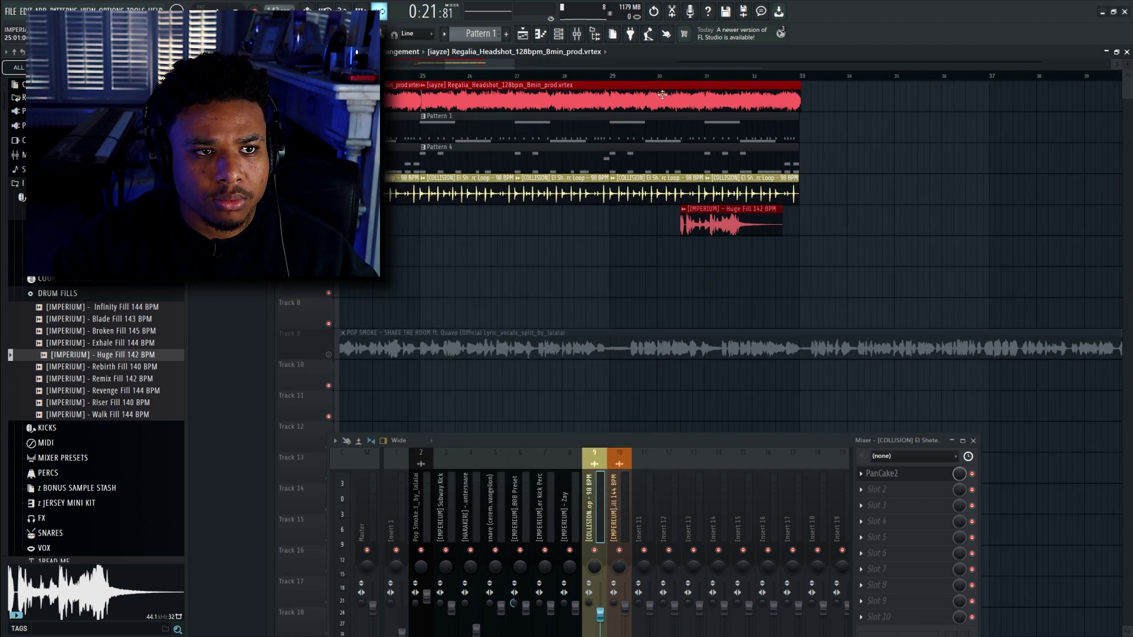
pyautogui.click(645, 76)
pyautogui.press('space')
pyautogui.scroll(2, 748, 213)
pyautogui.moveTo(722, 217); pyautogui.dragTo(816, 217)
pyautogui.scroll(3, 770, 219)
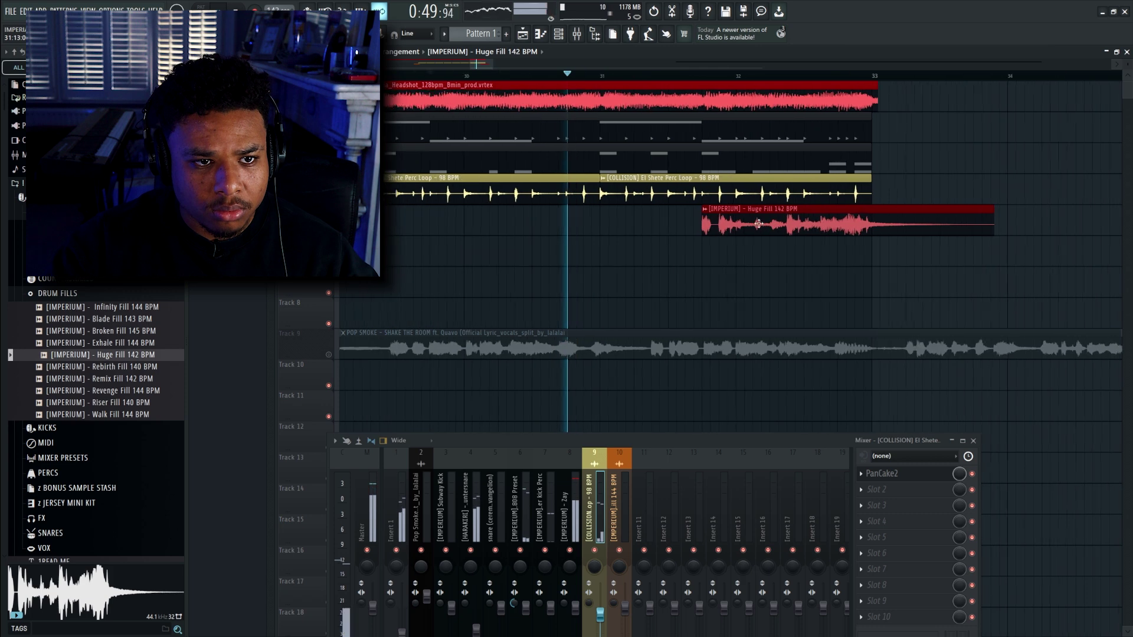
pyautogui.moveTo(713, 225); pyautogui.dragTo(731, 224)
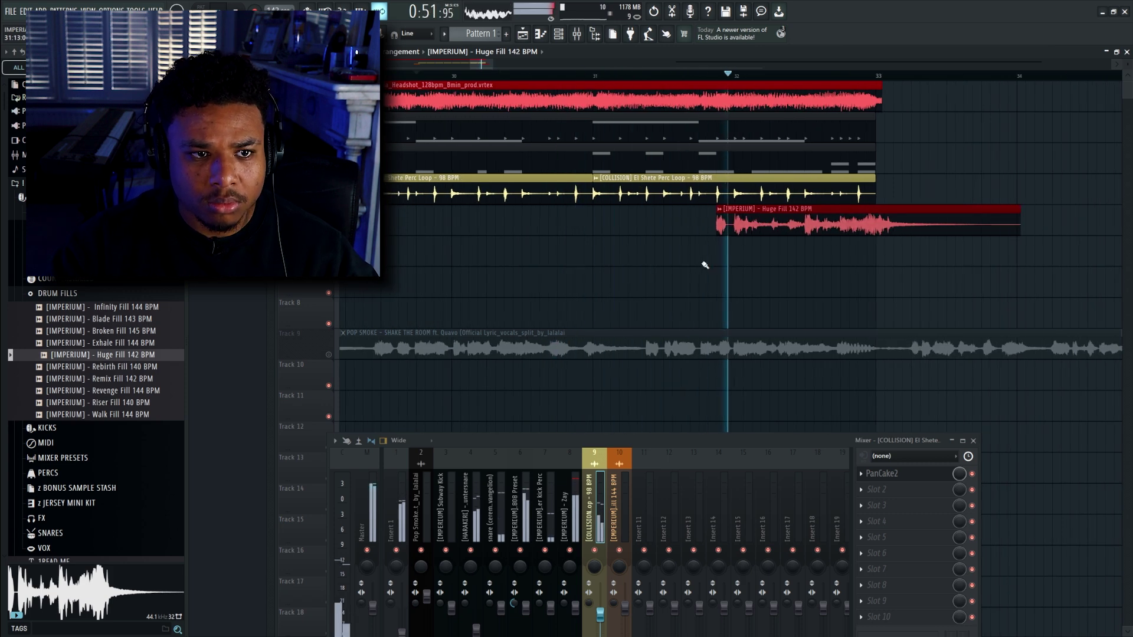
pyautogui.scroll(-3, 705, 266)
# Step: Route the Huge Fill clip to mixer track 10, sharing the Walk Fill's PanCake2 effect
pyautogui.doubleClick(739, 221)
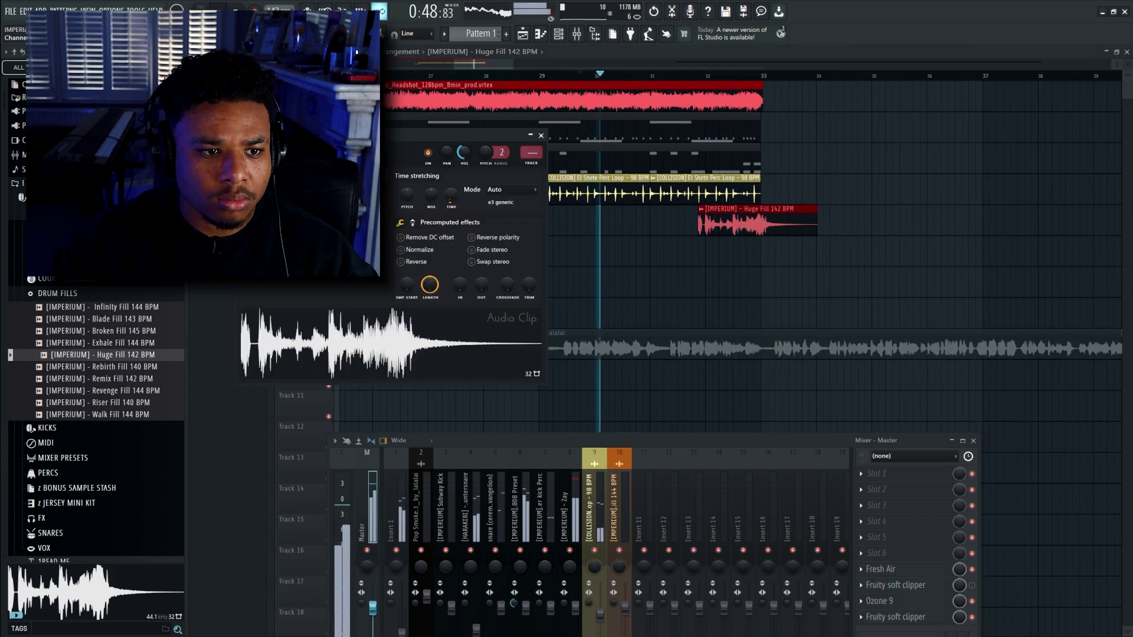
pyautogui.moveTo(531, 152); pyautogui.dragTo(531, 128)
pyautogui.click(540, 135)
pyautogui.scroll(-5, 602, 223)
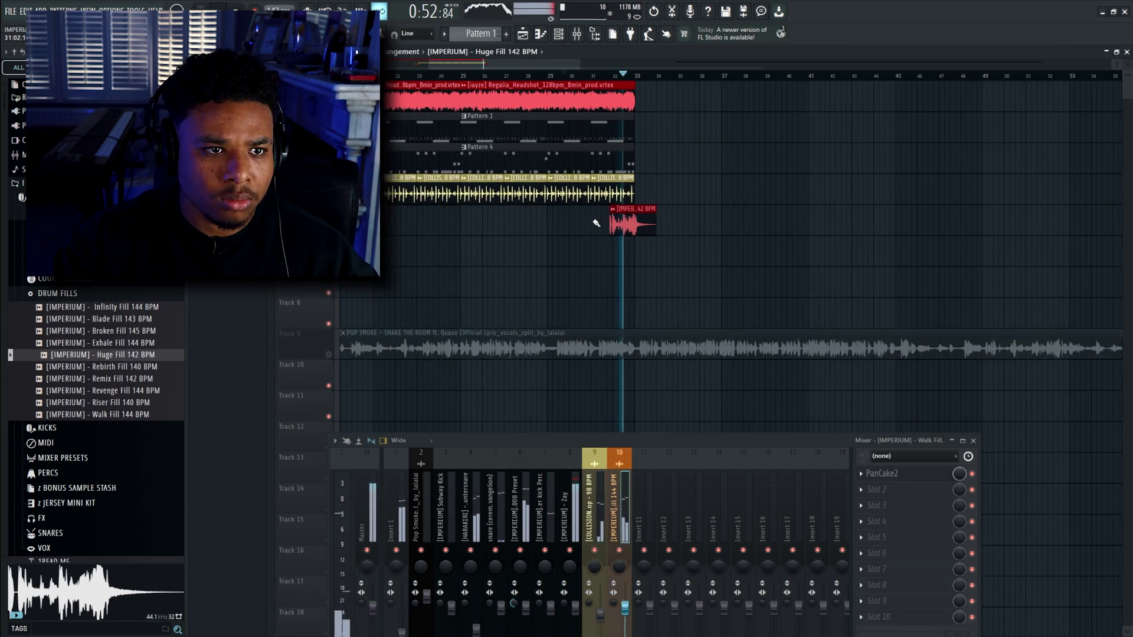
# Step: Replace the Walk Fill before bar 17 with the Huge Fill, checking the transition in playback and the clip's channel settings
pyautogui.click(378, 76)
pyautogui.scroll(3, 386, 203)
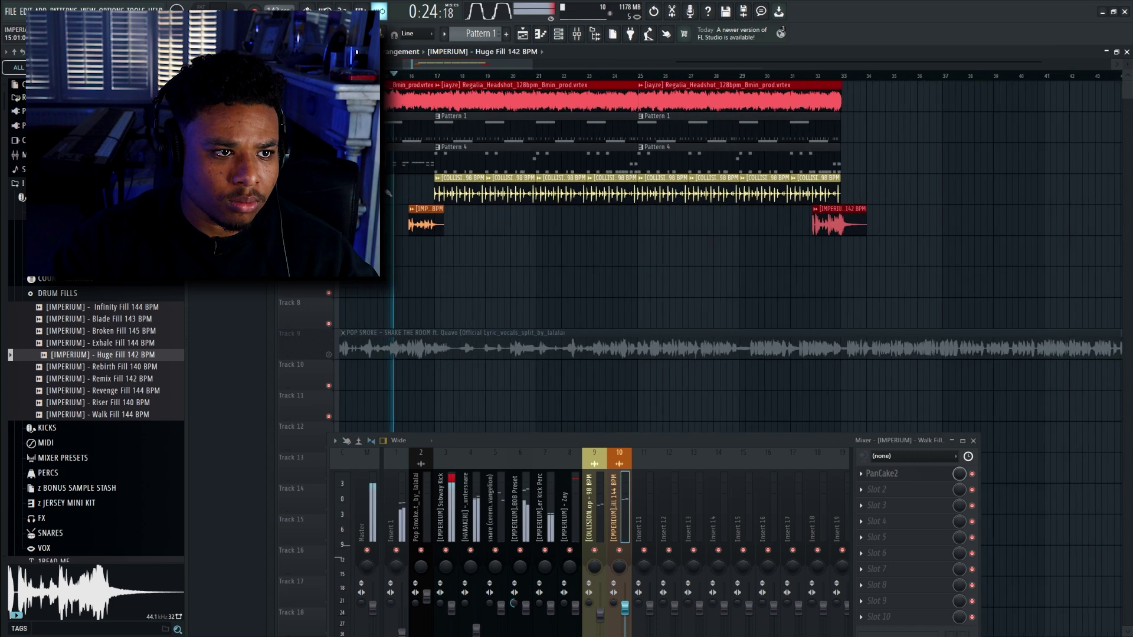
pyautogui.scroll(2, 389, 208)
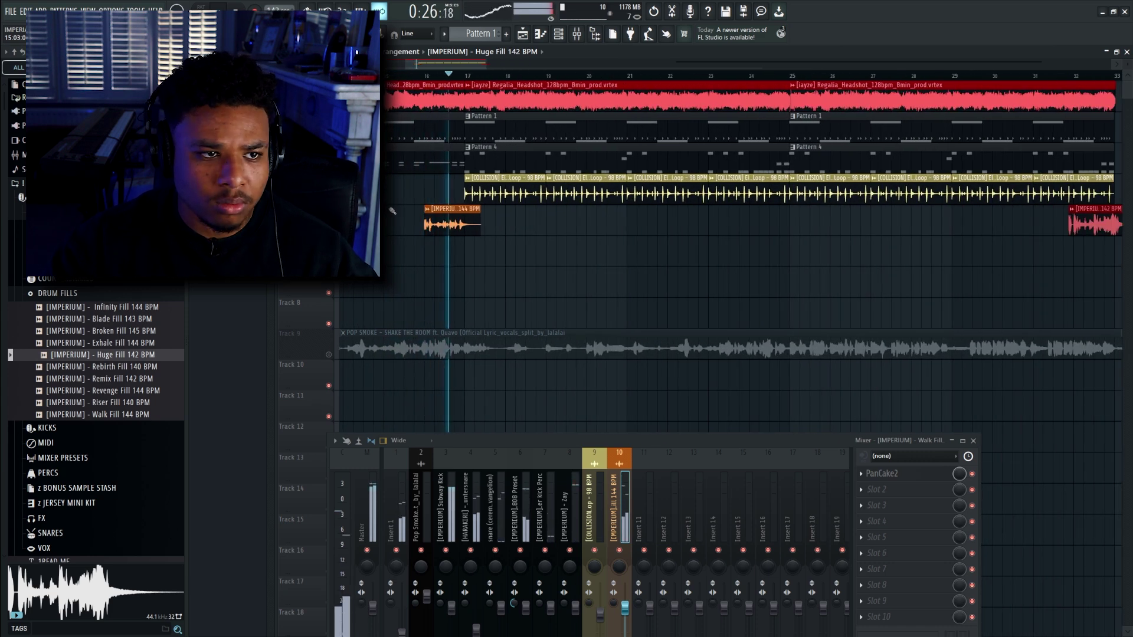
pyautogui.scroll(-2, 421, 227)
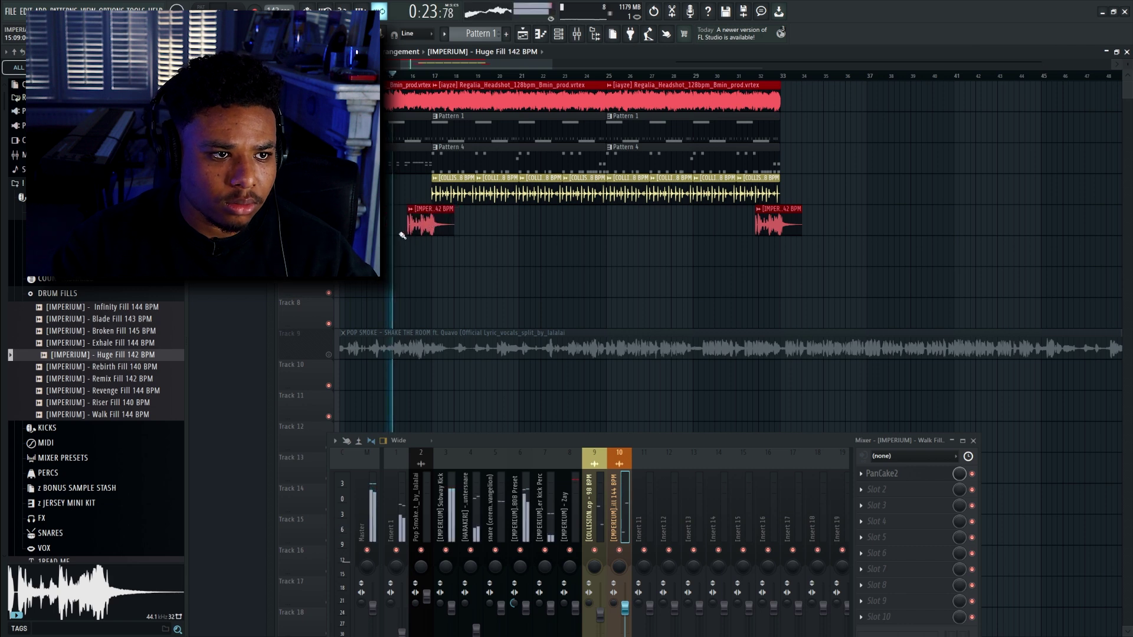
pyautogui.scroll(4, 402, 234)
pyautogui.doubleClick(515, 230)
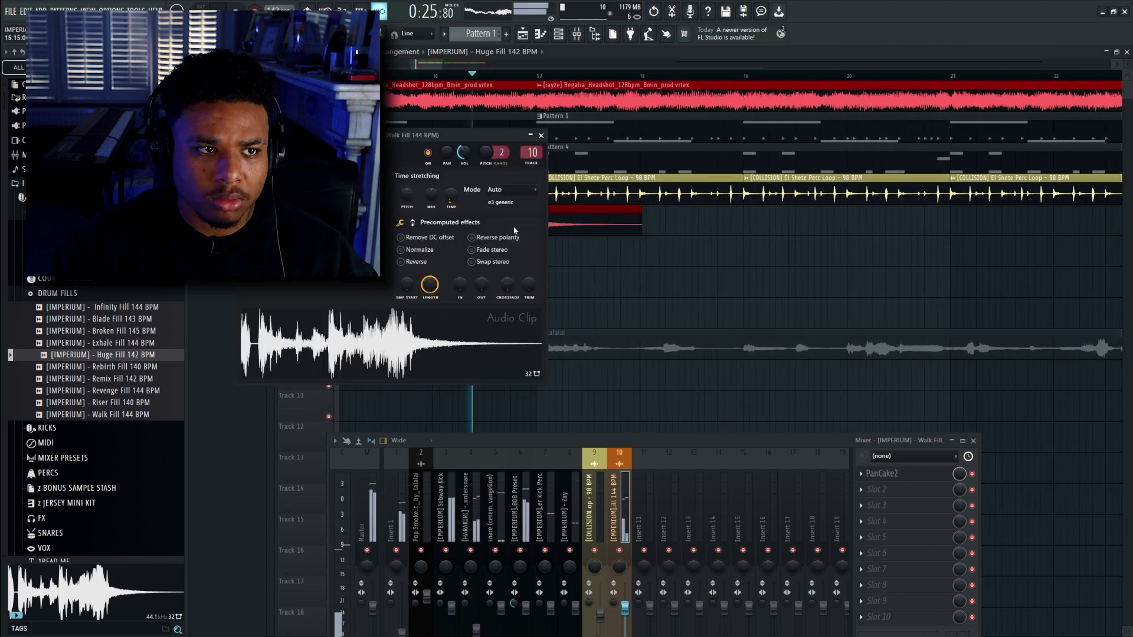
pyautogui.click(541, 135)
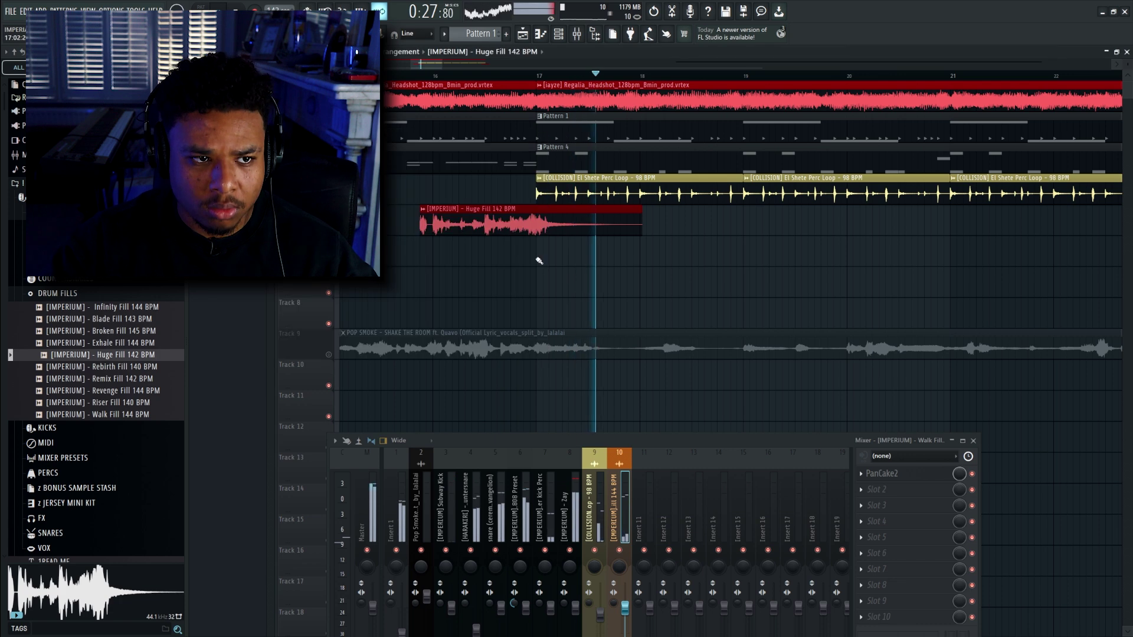
# Step: Close the drum fills folder, open the kit's FX folder and place the Generic gun shot on Track 6 at bar 17
pyautogui.scroll(-2, 502, 247)
pyautogui.click(57, 293)
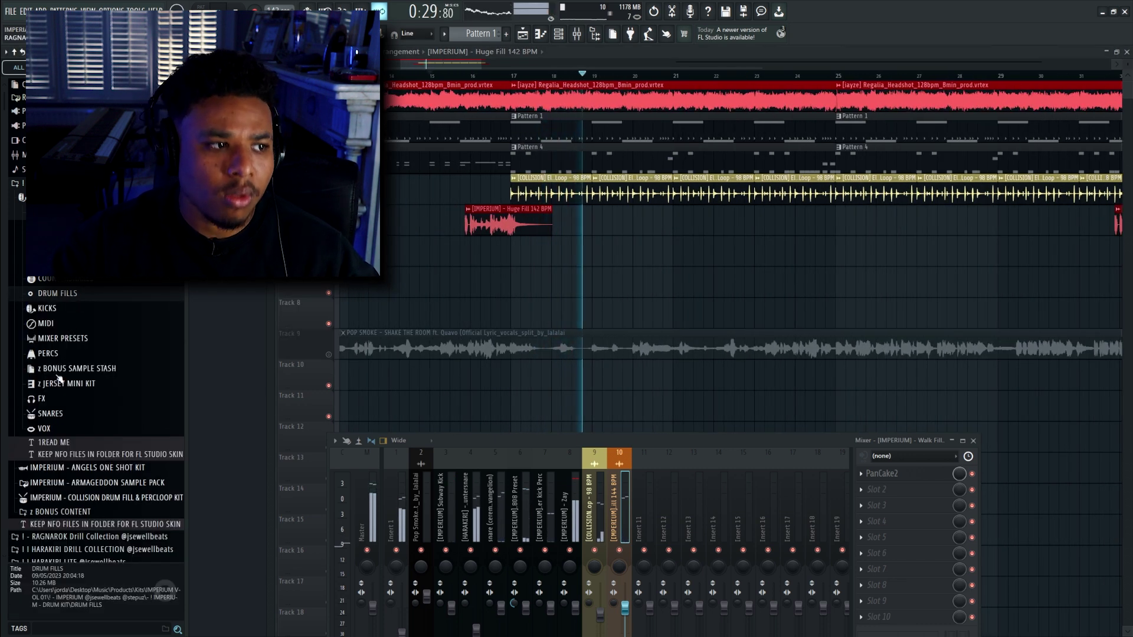
pyautogui.click(52, 401)
pyautogui.moveTo(59, 210); pyautogui.dragTo(508, 253)
pyautogui.scroll(-3, 496, 254)
pyautogui.scroll(2, 484, 255)
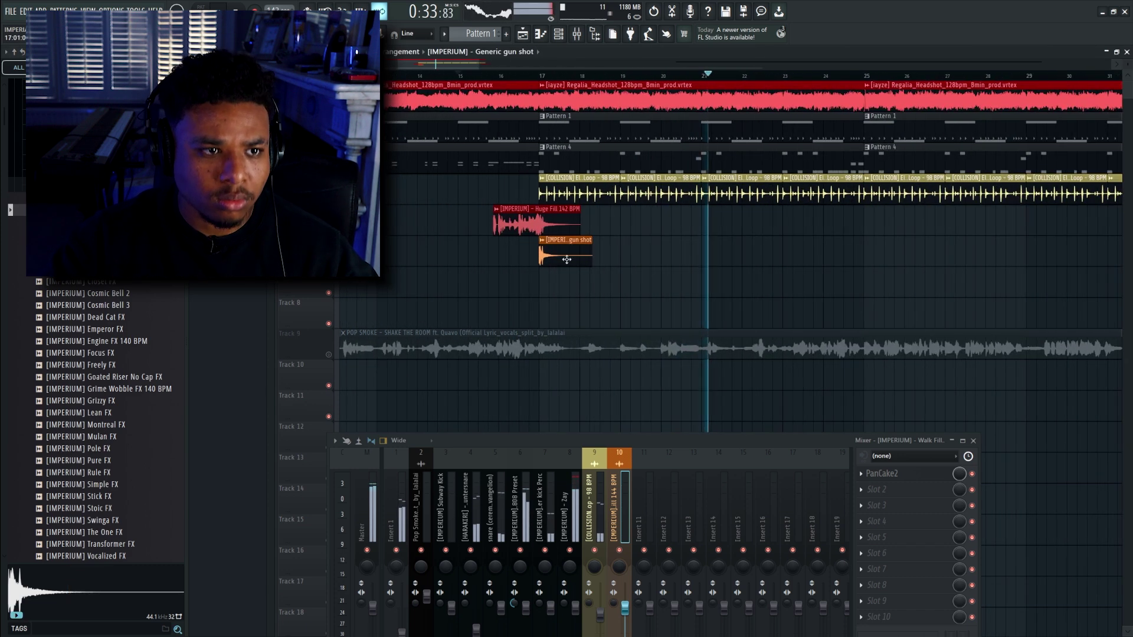
# Step: Preview Focus FX and place it on Track 7 so it leads into bar 21
pyautogui.scroll(-1, 483, 255)
pyautogui.click(117, 355)
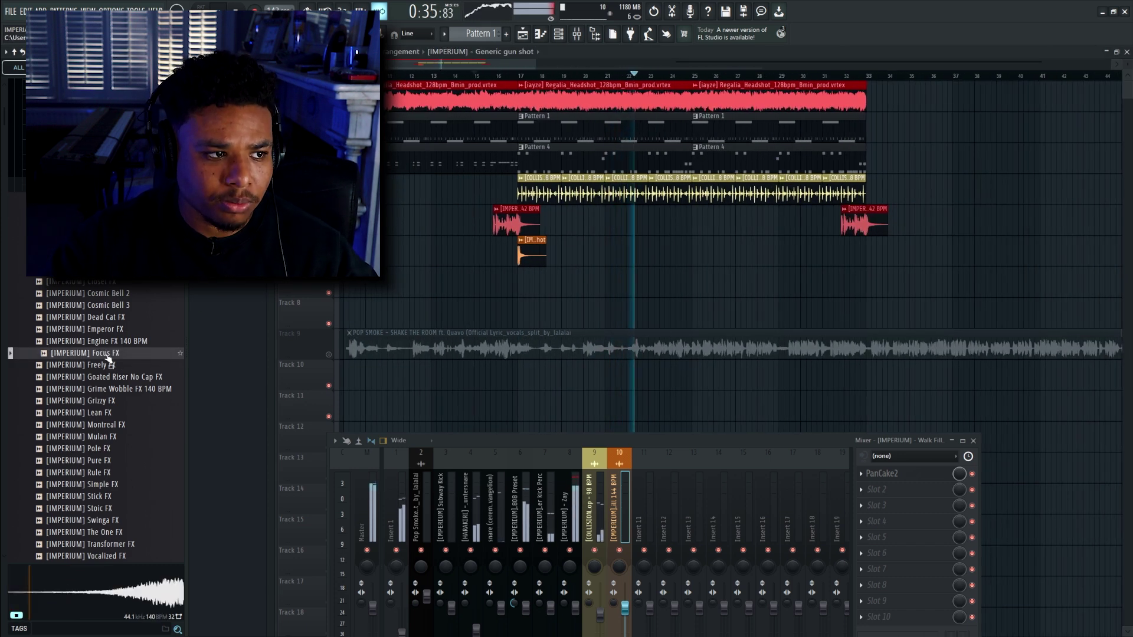
pyautogui.moveTo(108, 358); pyautogui.dragTo(640, 285)
pyautogui.scroll(2, 569, 283)
pyautogui.scroll(-2, 610, 309)
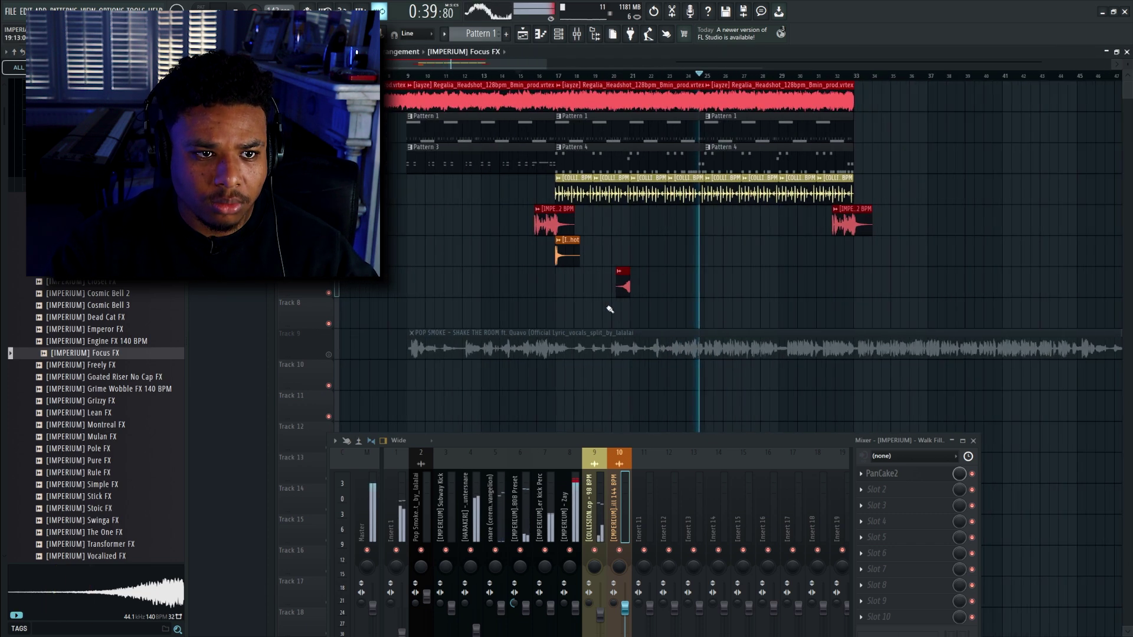
# Step: Place a rising effect sample on Track 5 leading into bar 25 and copy the gun shot to bar 25 on Track 6
pyautogui.moveTo(100, 198); pyautogui.dragTo(694, 220)
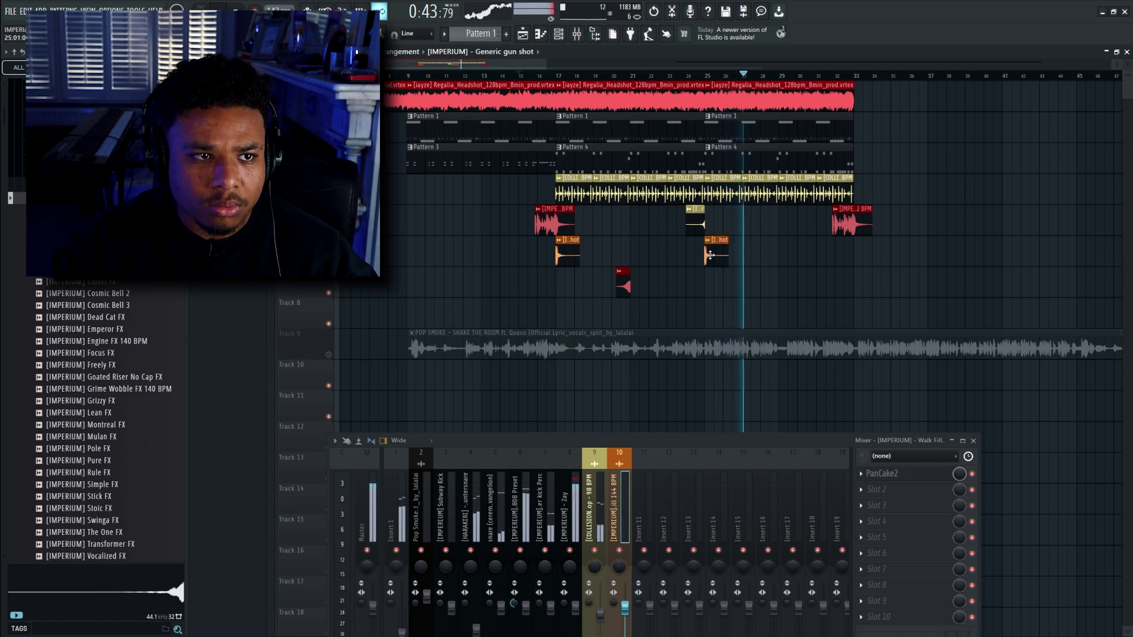
pyautogui.scroll(-2, 524, 299)
pyautogui.scroll(2, 660, 274)
pyautogui.scroll(-2, 480, 264)
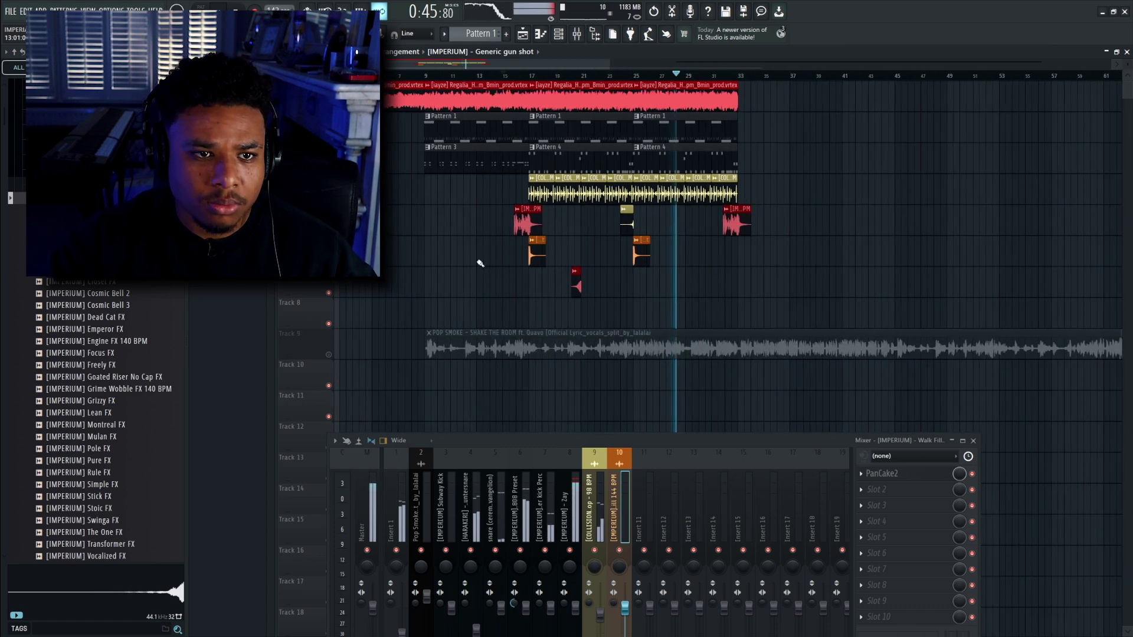
# Step: Extend the melody, Pattern 1 and Pattern 3 across bars 33 to 40 and add a Focus FX copy leading into bar 33
pyautogui.moveTo(519, 105); pyautogui.dragTo(449, 245)
pyautogui.moveTo(432, 97); pyautogui.dragTo(814, 154)
pyautogui.keyDown('ctrl'); pyautogui.click(708, 263); pyautogui.keyUp('ctrl')
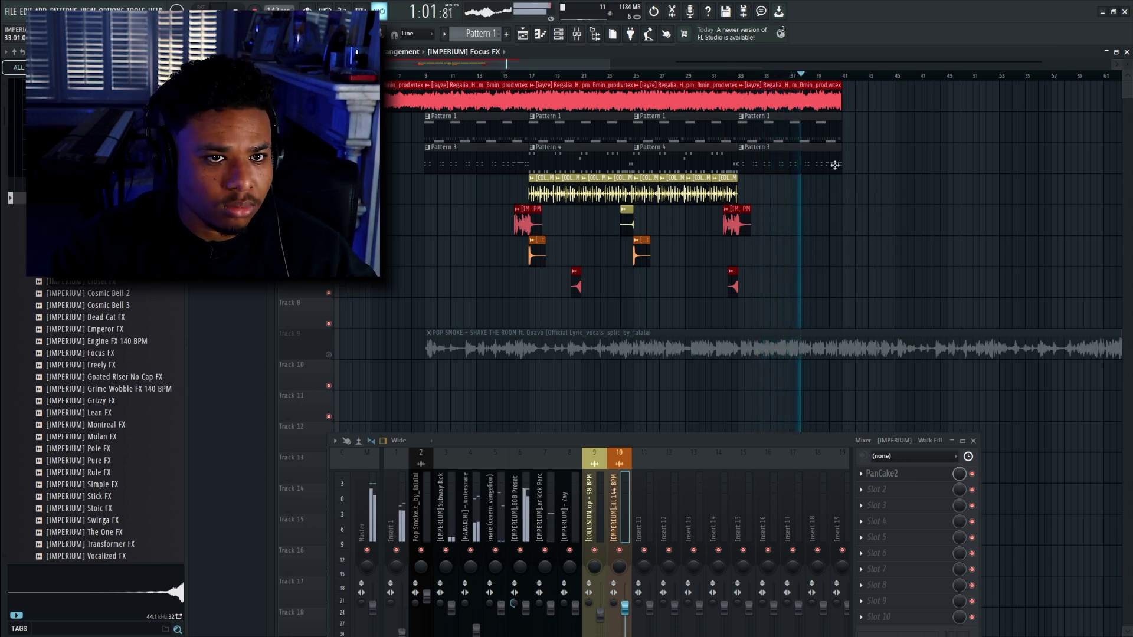
# Step: Move the bassline patterns, perc loop and fills down one track, placing the gun shots and Focus FX together on Track 7
pyautogui.moveTo(535, 101); pyautogui.dragTo(733, 298)
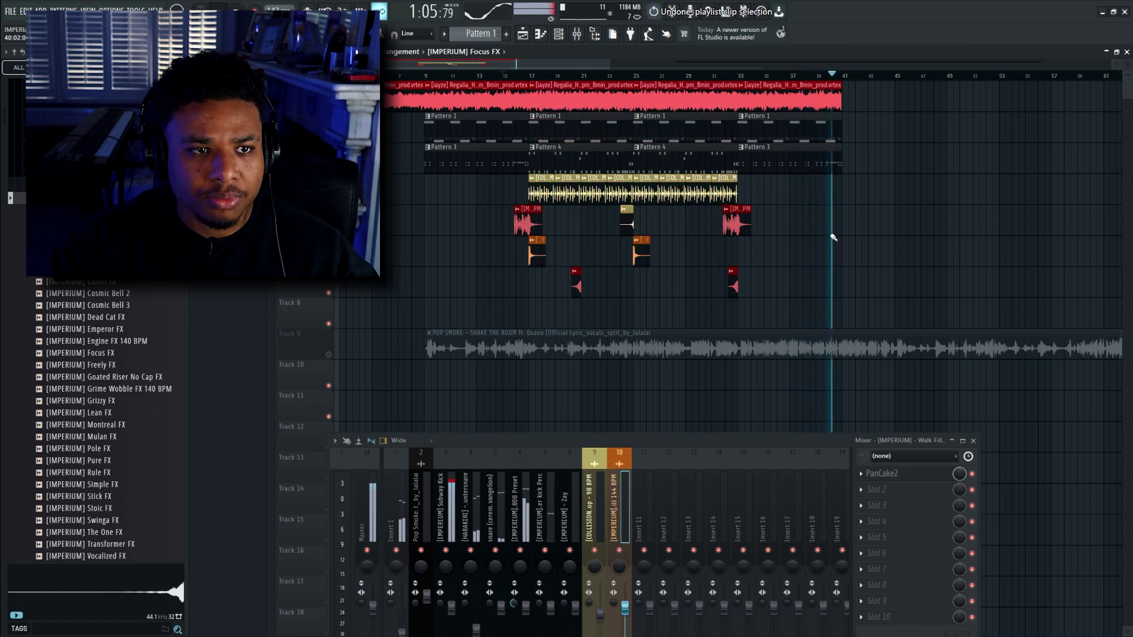
pyautogui.moveTo(1004, 264); pyautogui.dragTo(951, 397)
pyautogui.hotkey('shift', 'Down')
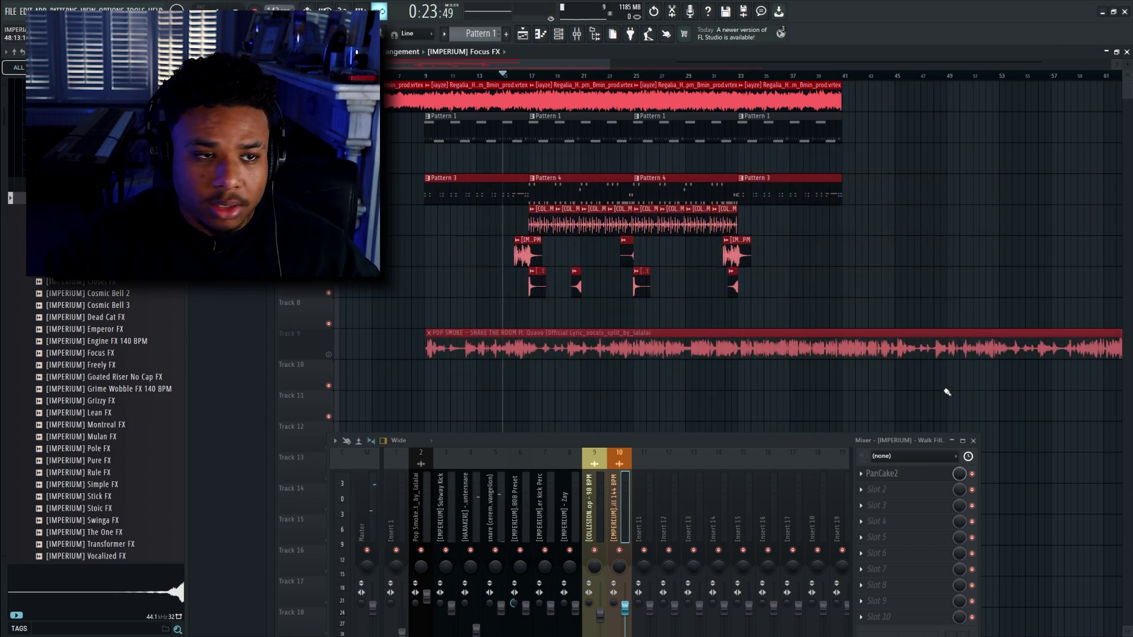
# Step: Move the perc loop, drum fills, FX and Pop Smoke vocal clips down three tracks
pyautogui.hotkey('shift', 'Down')
pyautogui.hotkey('shift', 'Down')
pyautogui.hotkey('shift', 'Down')
# Step: Place the Subway Kick on Track 5 and Layer over kick Perc on Track 6 at bar 9, and copy both to bar 33
pyautogui.click(889, 225)
pyautogui.moveTo(227, 157); pyautogui.dragTo(424, 229)
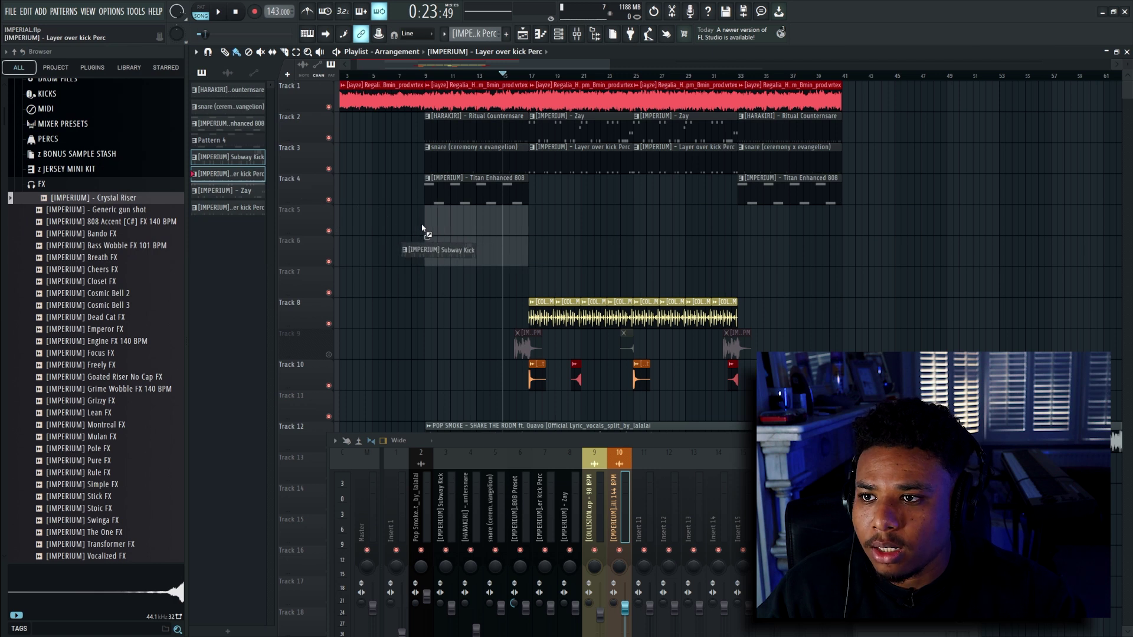
pyautogui.moveTo(525, 217); pyautogui.dragTo(403, 274)
pyautogui.moveTo(481, 226); pyautogui.dragTo(795, 225)
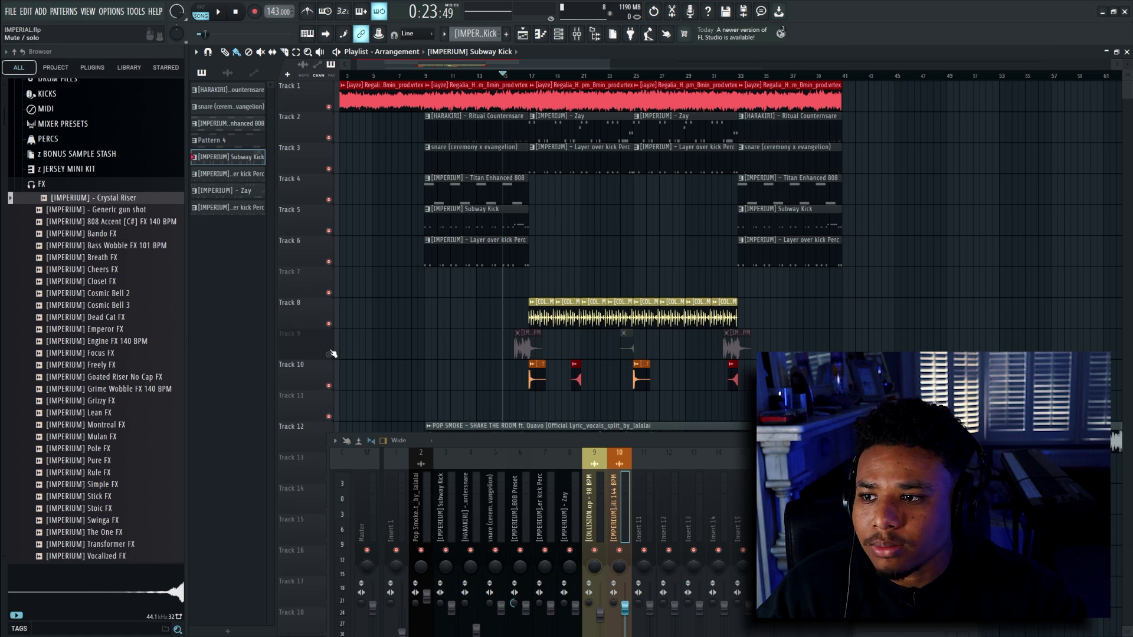
# Step: Mute the vocal on Track 12 instead of Track 9, and move the perc loop, fills and FX up to Tracks 7, 8 and 9
pyautogui.moveTo(767, 433); pyautogui.dragTo(766, 479)
pyautogui.click(329, 447)
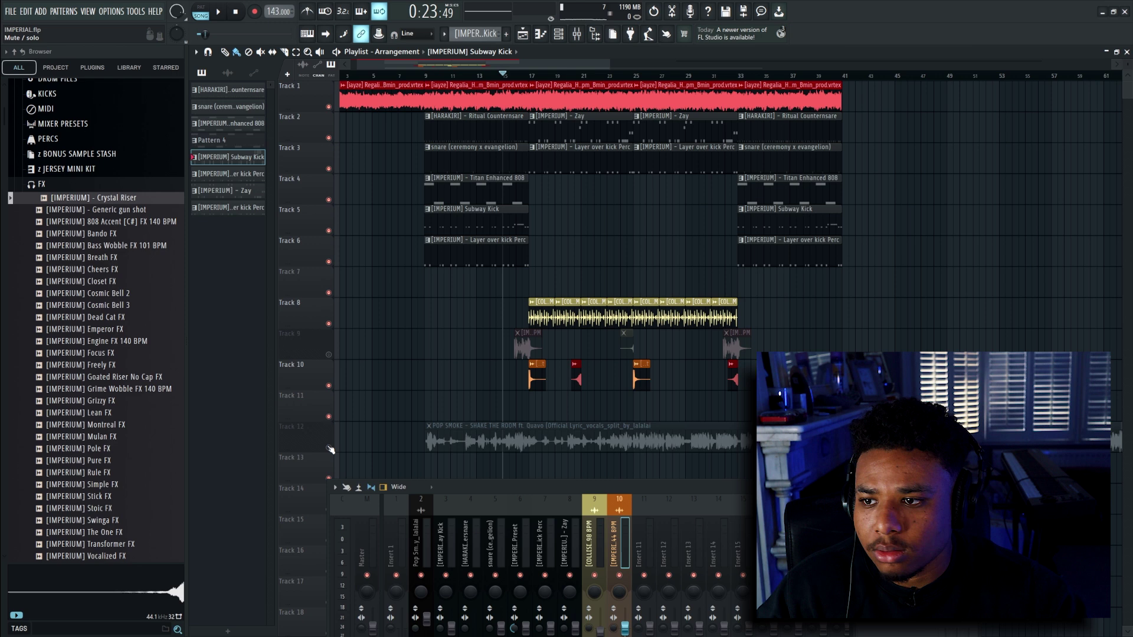
pyautogui.moveTo(824, 334); pyautogui.dragTo(465, 404)
pyautogui.moveTo(477, 345); pyautogui.dragTo(890, 436)
pyautogui.moveTo(495, 313); pyautogui.dragTo(796, 377)
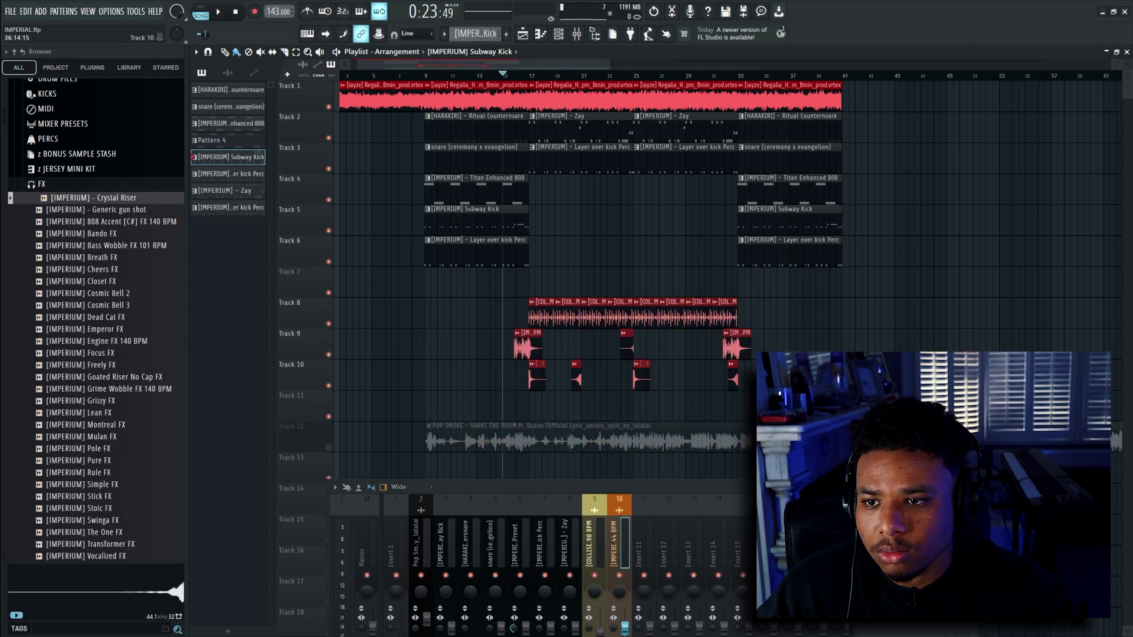
pyautogui.hotkey('shift', 'Up')
pyautogui.hotkey('shift', 'Up')
pyautogui.hotkey('shift', 'Down')
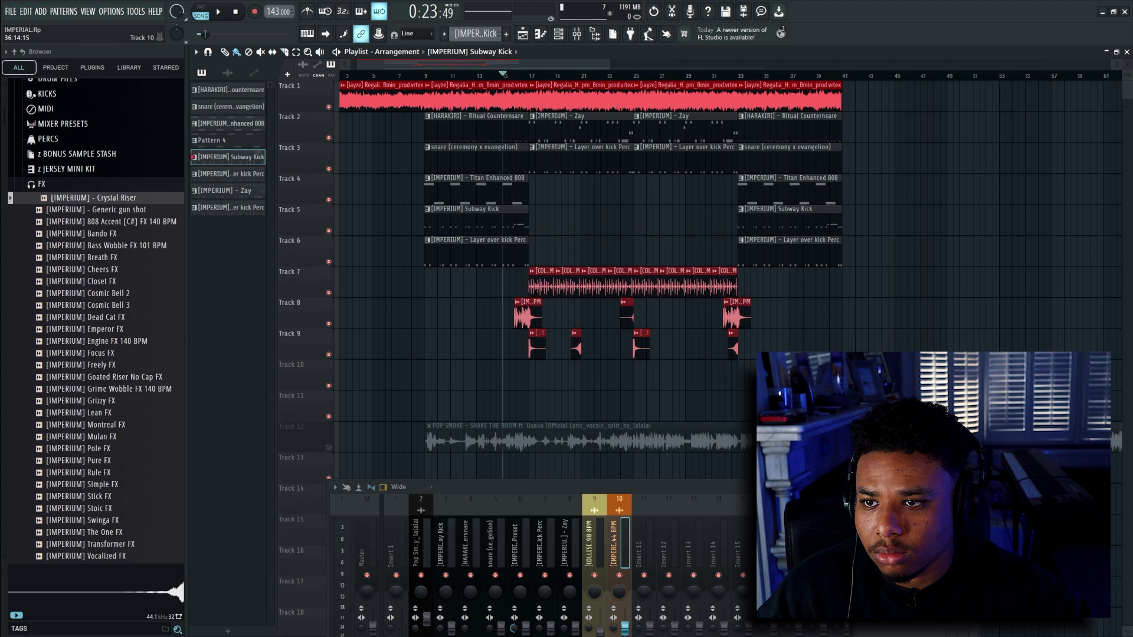
# Step: Play the arrangement and add Focus FX leading into bar 9 plus gun shots at bars 9 and 33 on Track 9
pyautogui.click(12, 13)
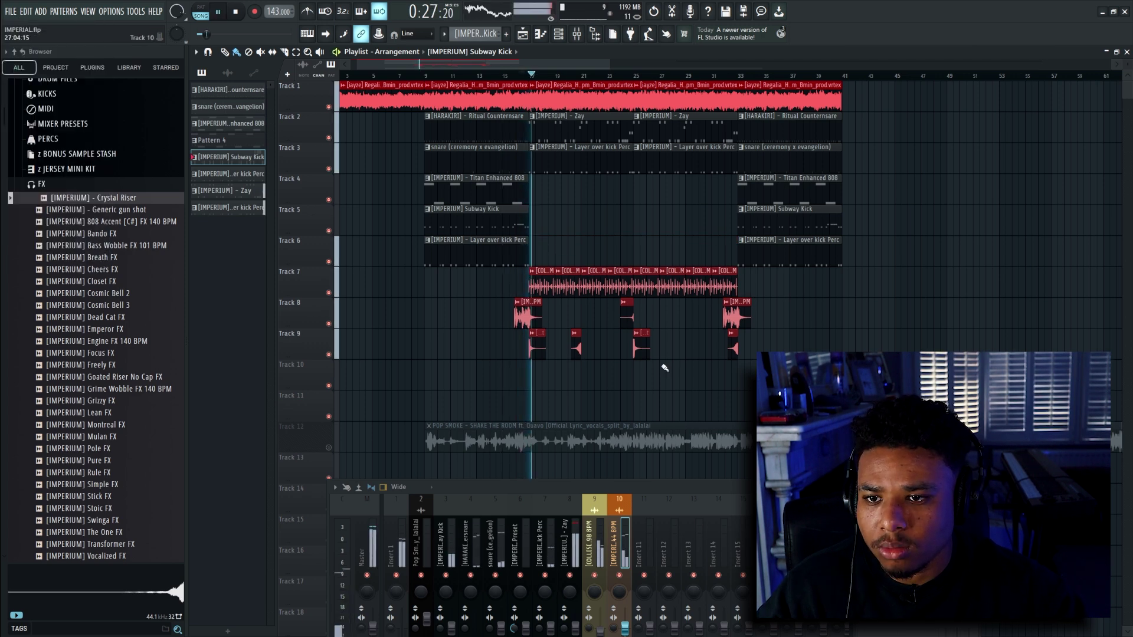
pyautogui.keyDown('ctrl'); pyautogui.click(665, 364); pyautogui.keyUp('ctrl')
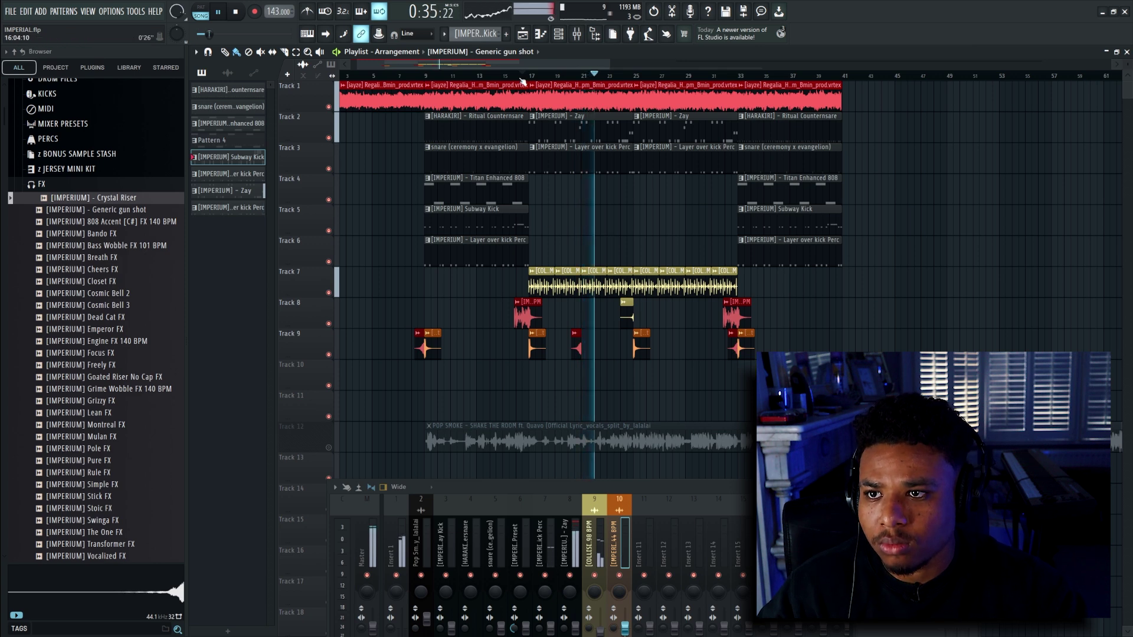
# Step: Move the Zay and Layer over kick Perc patterns in bars 17 to 32 down to Tracks 4 and 5
pyautogui.click(522, 77)
pyautogui.scroll(2, 524, 228)
pyautogui.moveTo(593, 126); pyautogui.dragTo(728, 153)
pyautogui.hotkey('shift', 'Down')
pyautogui.hotkey('shift', 'Down')
# Step: Copy the counter snare and snare patterns to bars 17 and 25, trimming the second copies to start mid-bar 27 and mid-bar 26 respectively
pyautogui.press('space')
pyautogui.press('space')
pyautogui.moveTo(535, 127)
pyautogui.mouseDown()
pyautogui.moveTo(420, 151)
pyautogui.moveTo(597, 137)
pyautogui.moveTo(562, 135)
pyautogui.mouseUp()
pyautogui.press('space')
pyautogui.press('space')
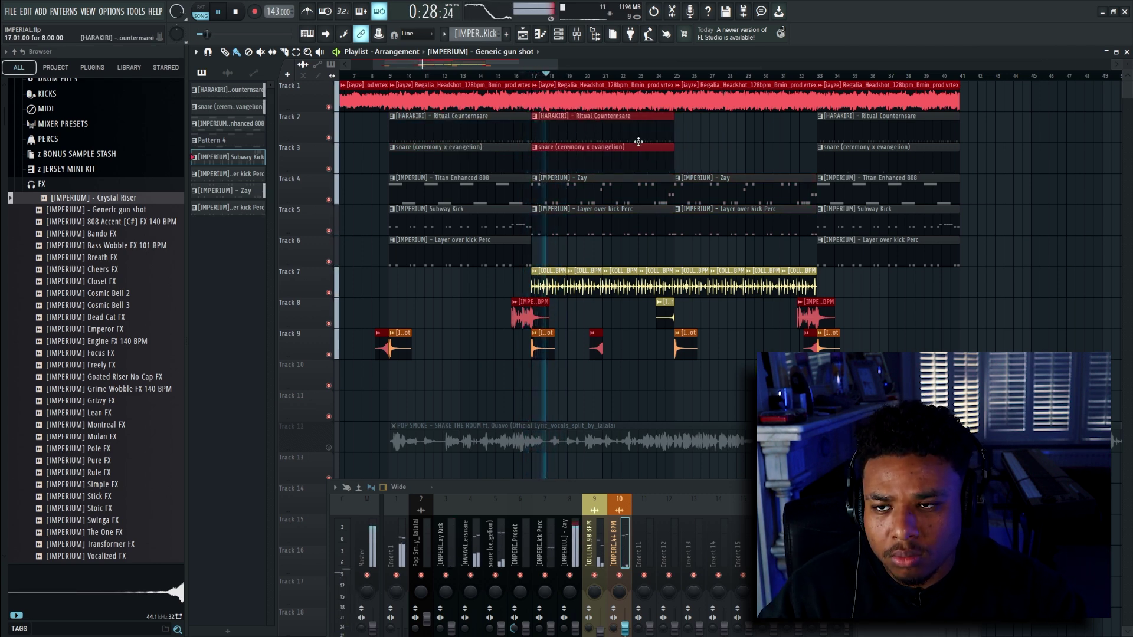
pyautogui.moveTo(596, 128); pyautogui.dragTo(738, 132)
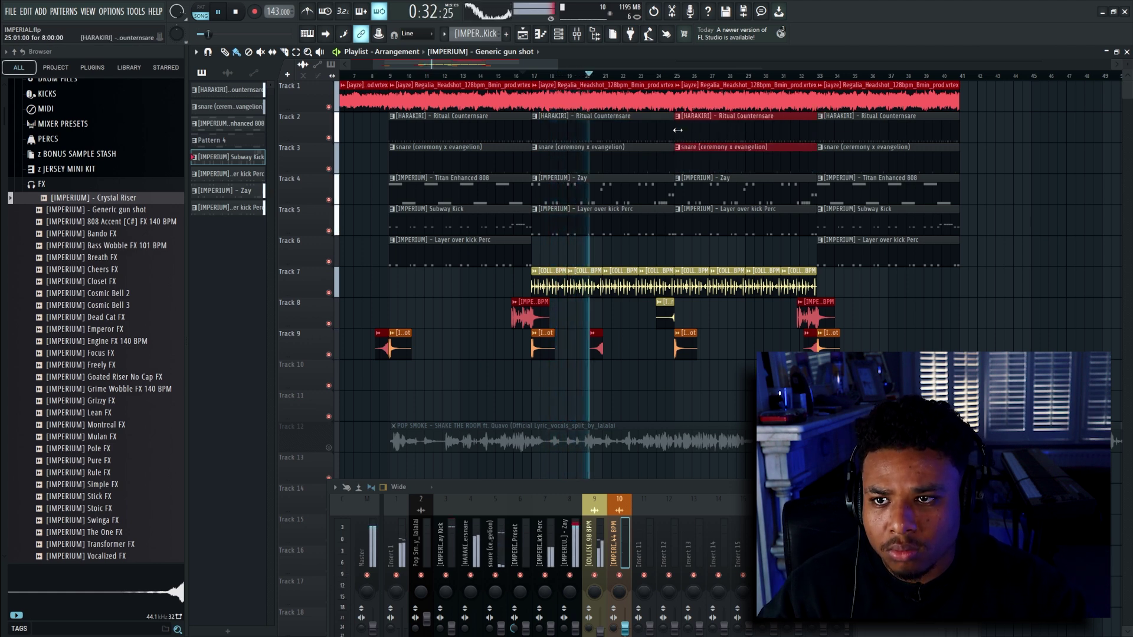
pyautogui.moveTo(677, 130); pyautogui.dragTo(701, 130)
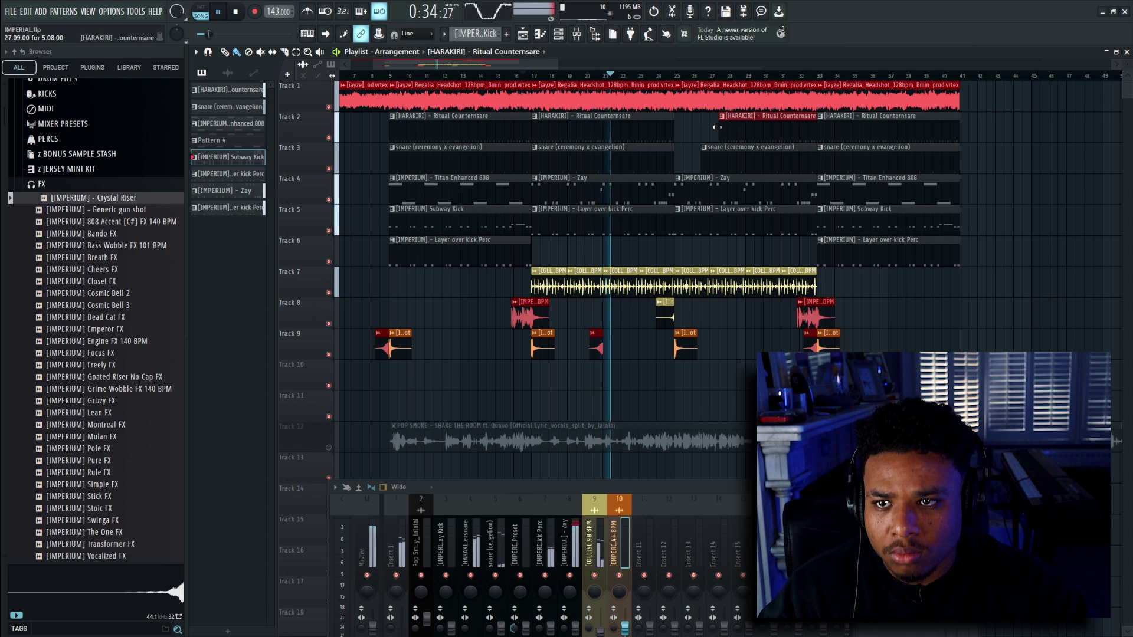
# Step: Route Focus FX to mixer track 11 and add PanCake2 with its beat-synced LFO set to 1 Bar (4/4)
pyautogui.doubleClick(597, 342)
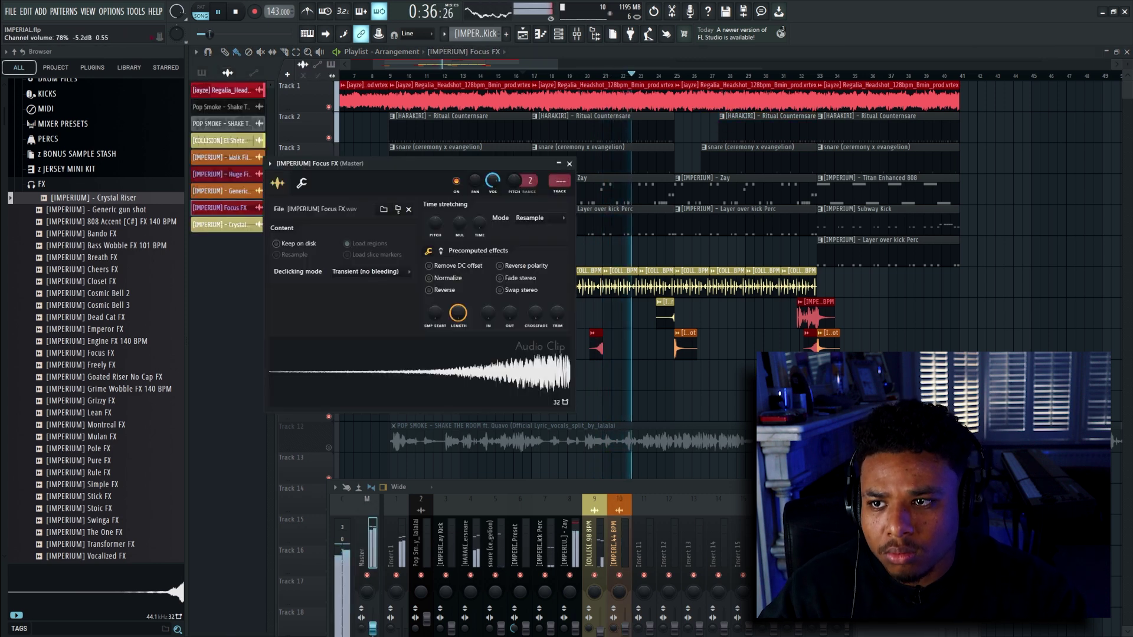
pyautogui.hotkey('ctrl', 'l')
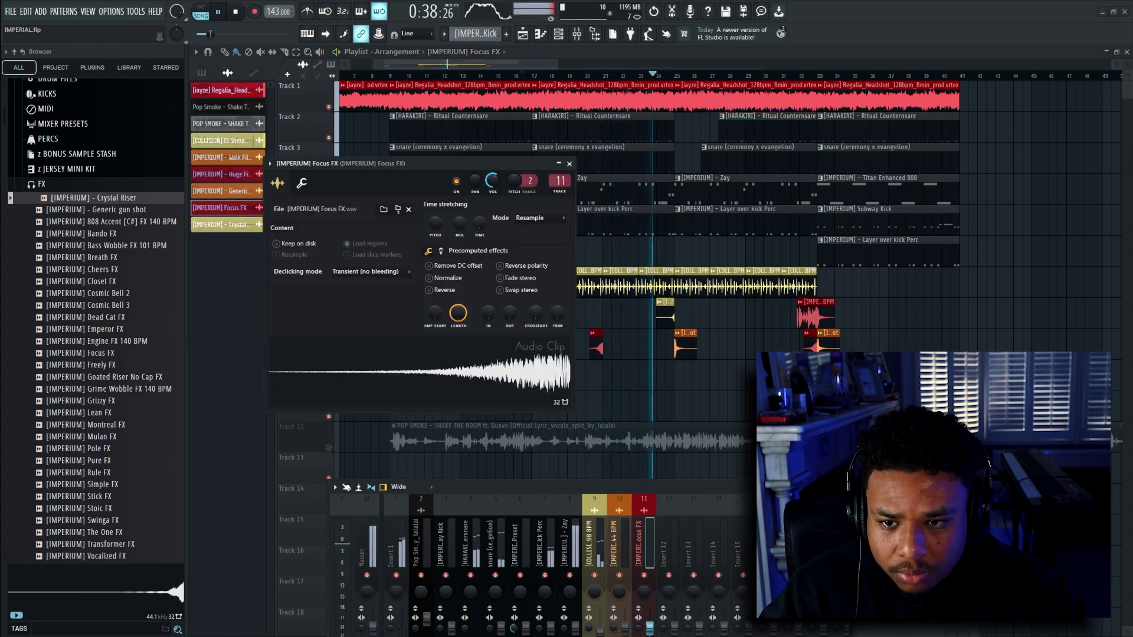
pyautogui.click(863, 522)
pyautogui.click(701, 386)
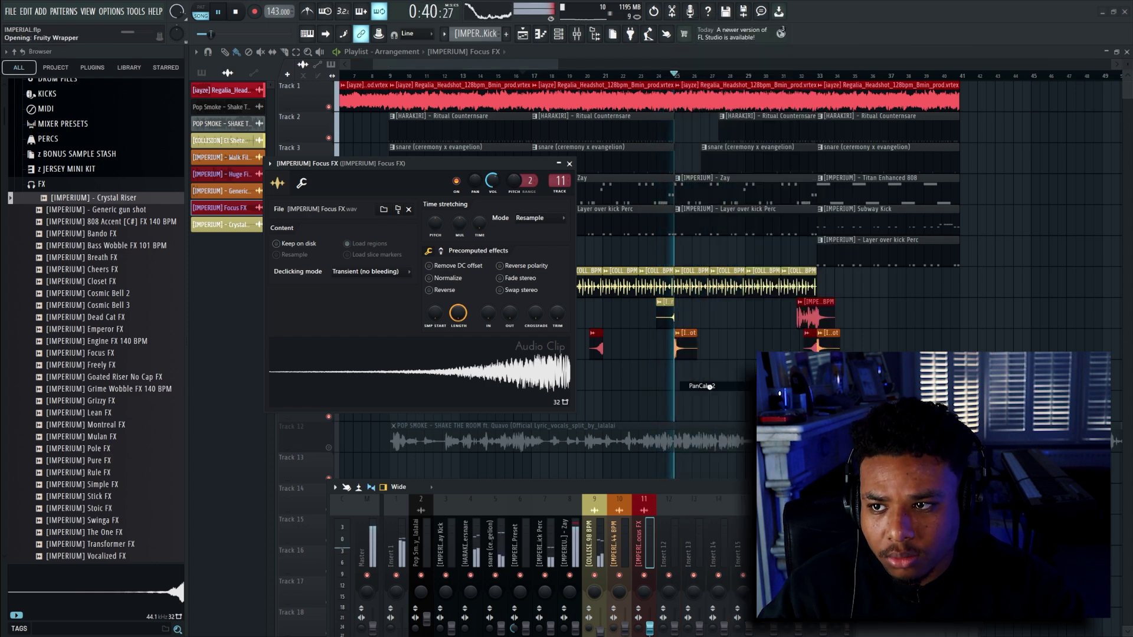
pyautogui.click(381, 149)
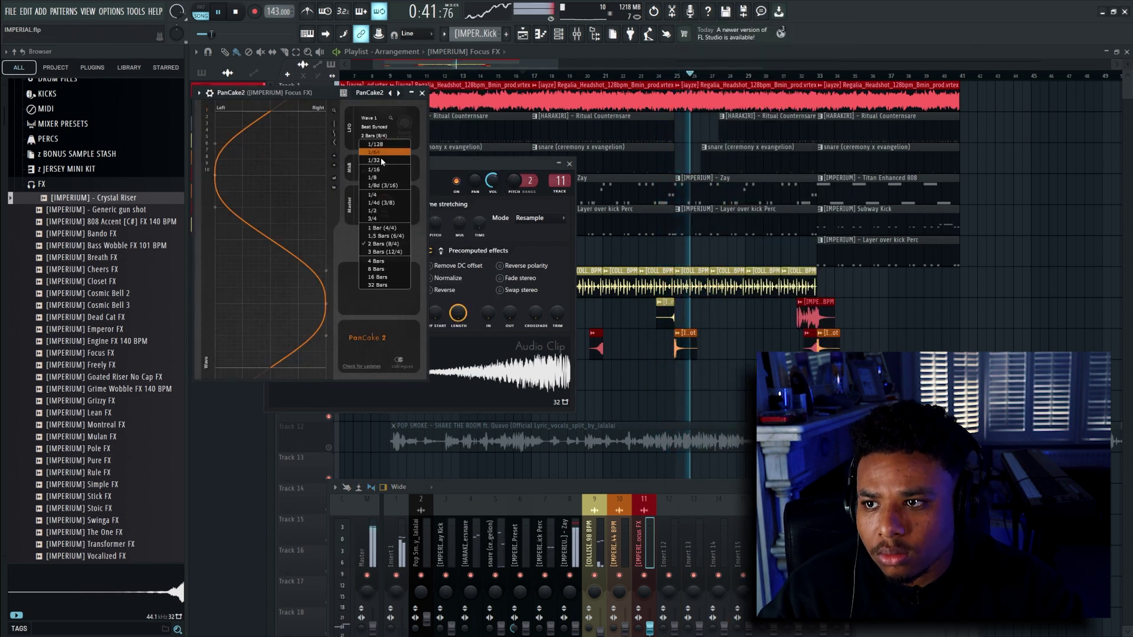
pyautogui.click(386, 228)
pyautogui.rightClick(741, 260)
# Step: Copy the Crystal Riser so it leads into bar 27 and start the trimmed counter snare clip at bar 27
pyautogui.scroll(2, 705, 319)
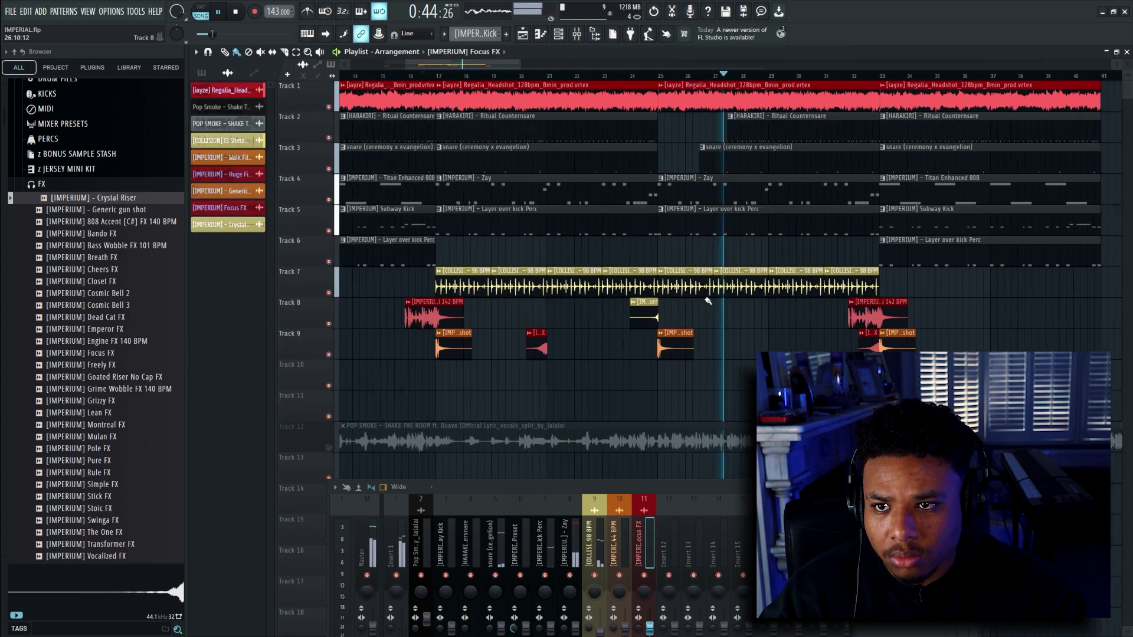
pyautogui.scroll(2, 623, 177)
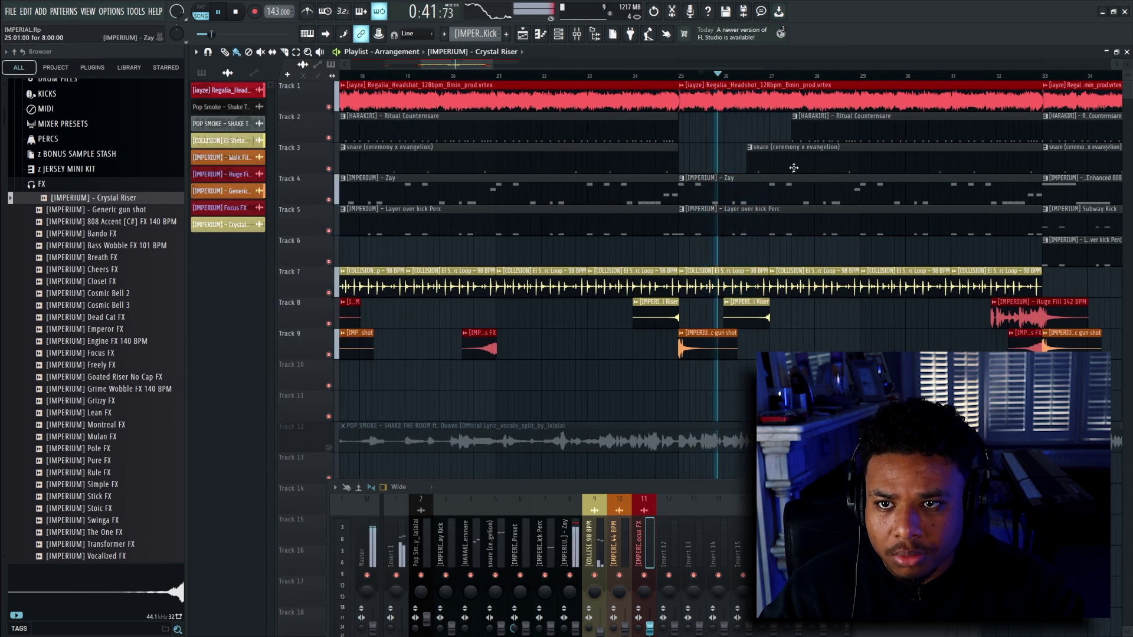
pyautogui.moveTo(792, 138); pyautogui.dragTo(770, 139)
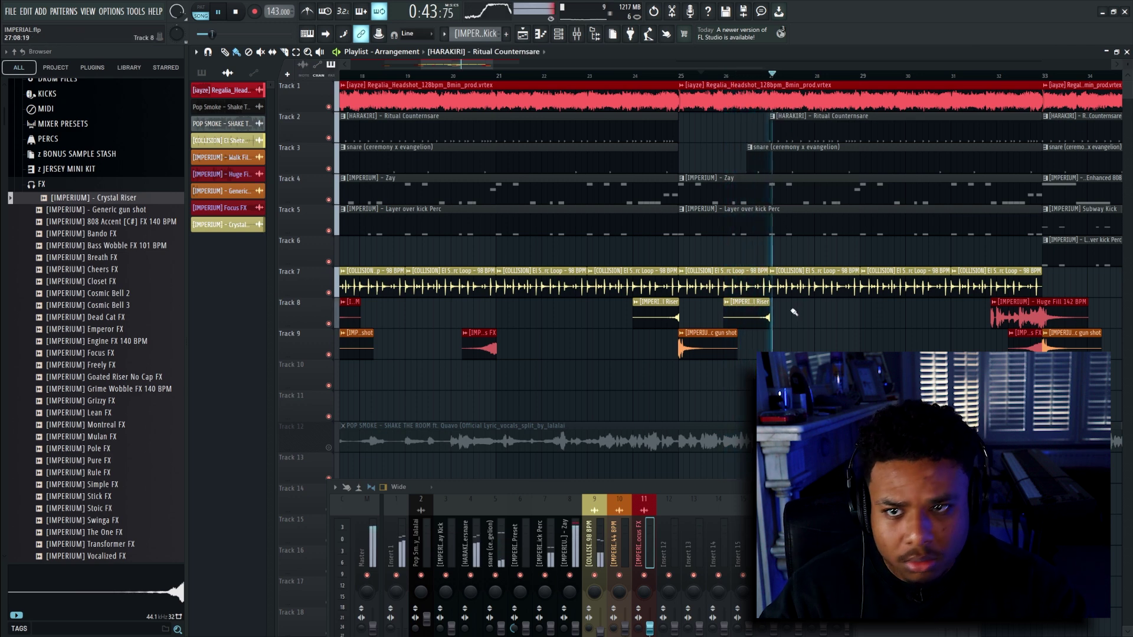
pyautogui.scroll(-5, 794, 312)
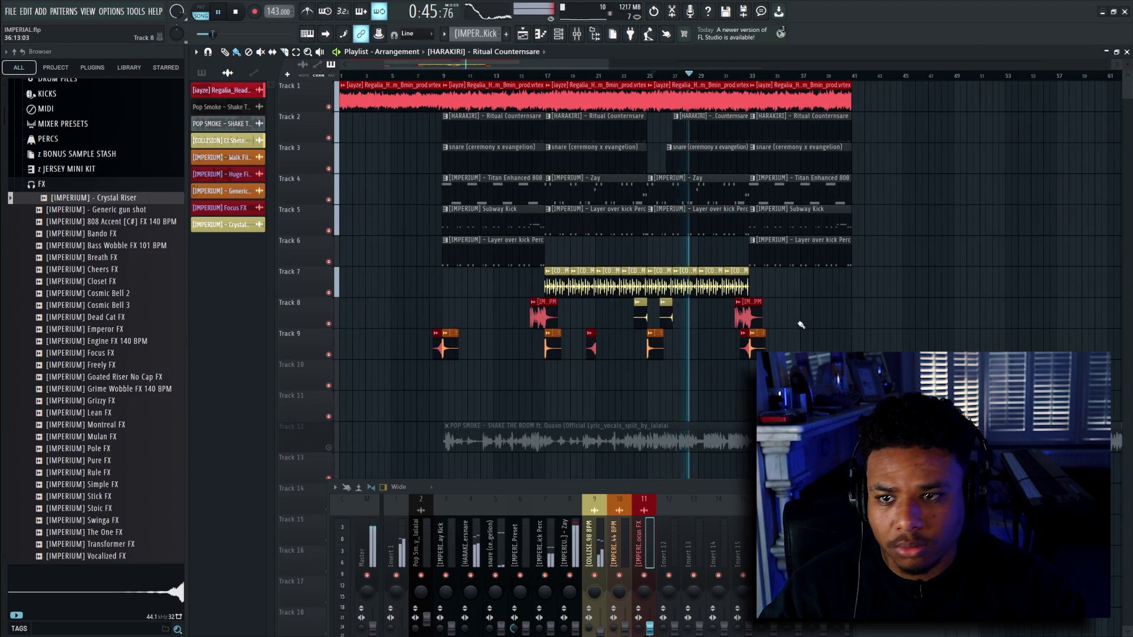
# Step: Copy all melody, drum, perc and FX clips of bars 17 to 32 to bars 41 to 56
pyautogui.moveTo(545, 109); pyautogui.dragTo(744, 382)
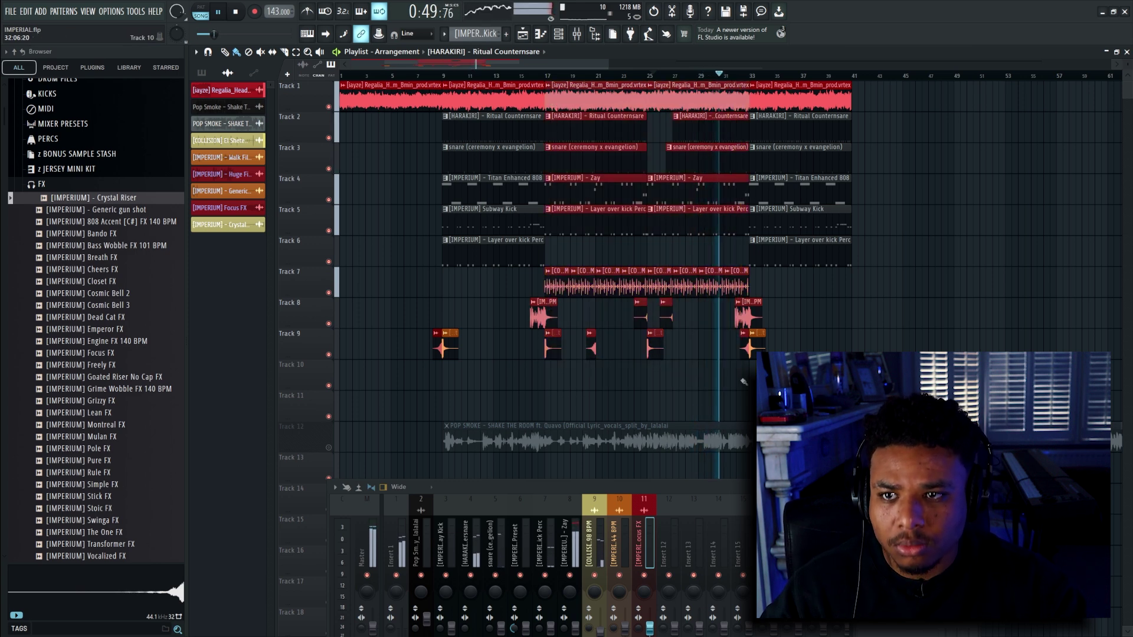
pyautogui.moveTo(570, 109); pyautogui.dragTo(871, 114)
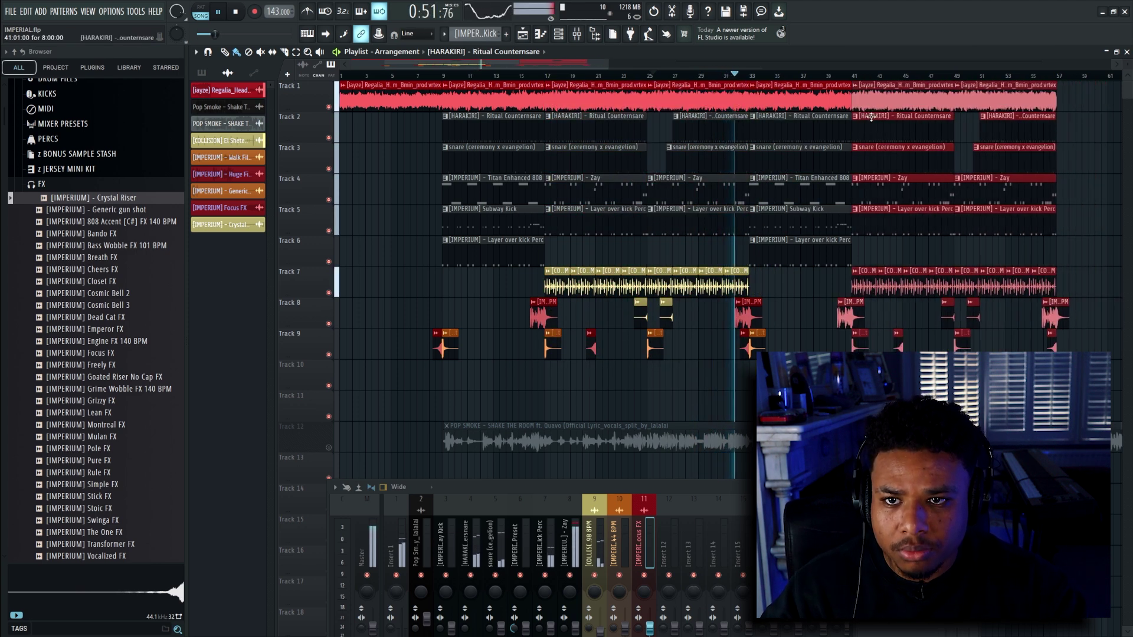
pyautogui.scroll(-1, 843, 155)
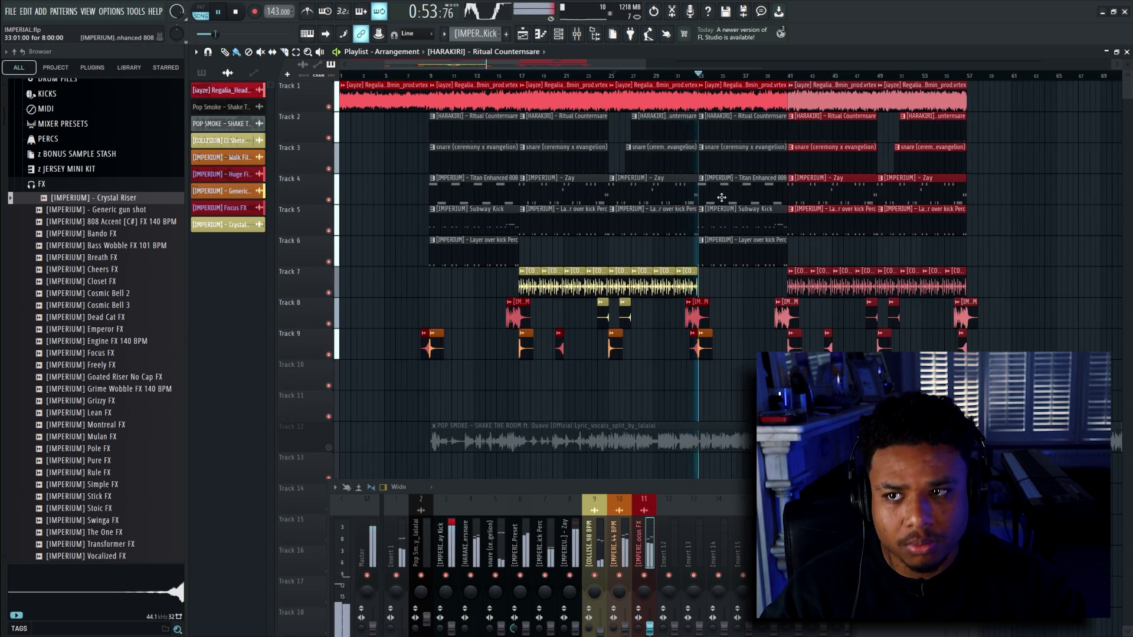
pyautogui.scroll(-1, 669, 204)
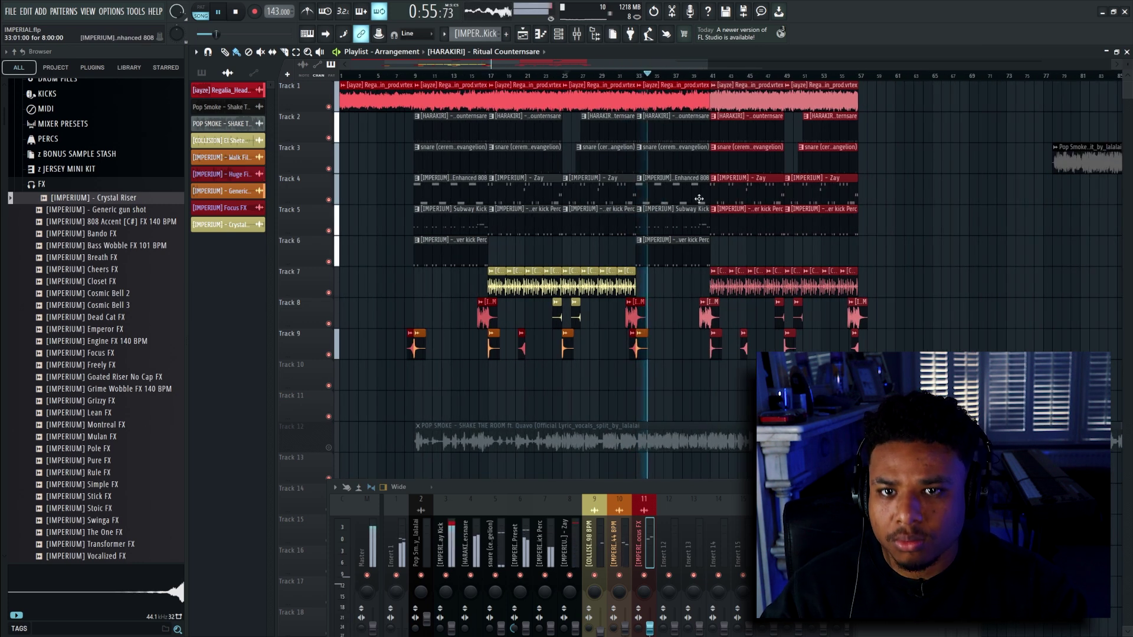
# Step: Copy the melody, 808 and drum patterns of bars 9 to 16 to bars 57 to 64
pyautogui.moveTo(419, 96); pyautogui.dragTo(483, 272)
pyautogui.moveTo(439, 101); pyautogui.dragTo(876, 108)
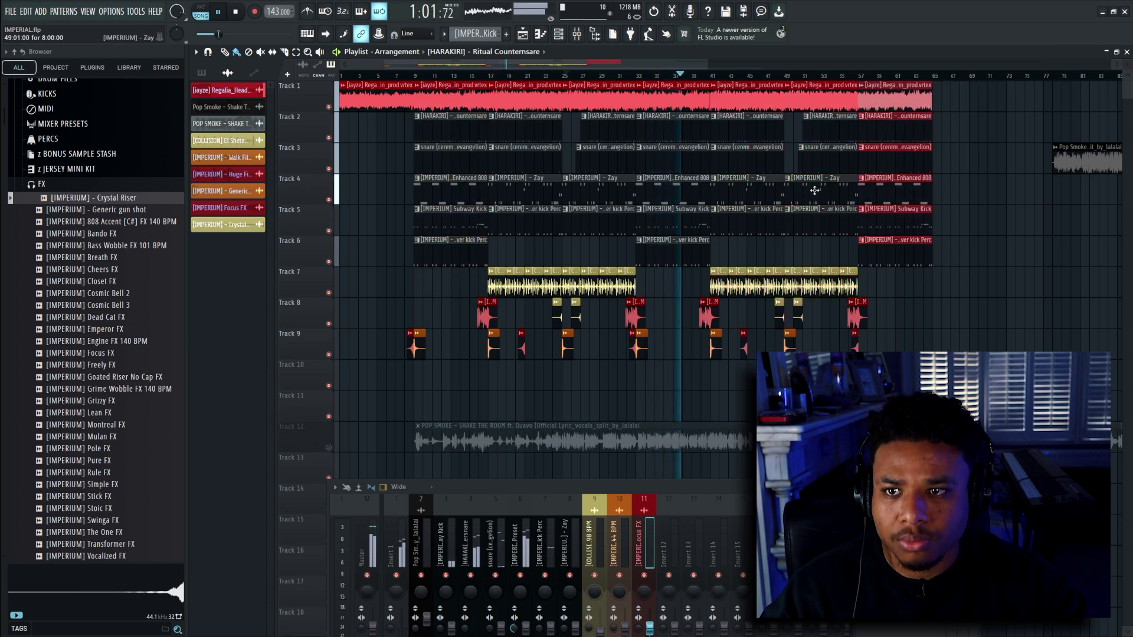
# Step: Trim the second snare, Zay and Layer over kick Perc clips of the bar 41 section so they start at bar 53
pyautogui.scroll(2, 643, 288)
pyautogui.scroll(-3, 640, 290)
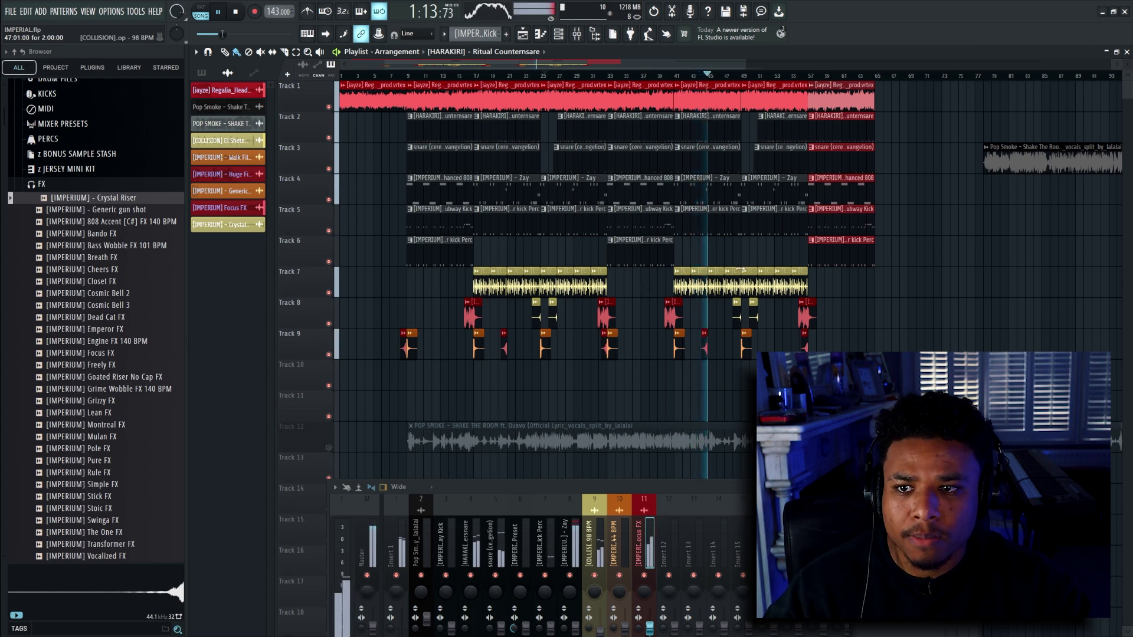
pyautogui.scroll(3, 746, 258)
pyautogui.moveTo(777, 253); pyautogui.dragTo(810, 168)
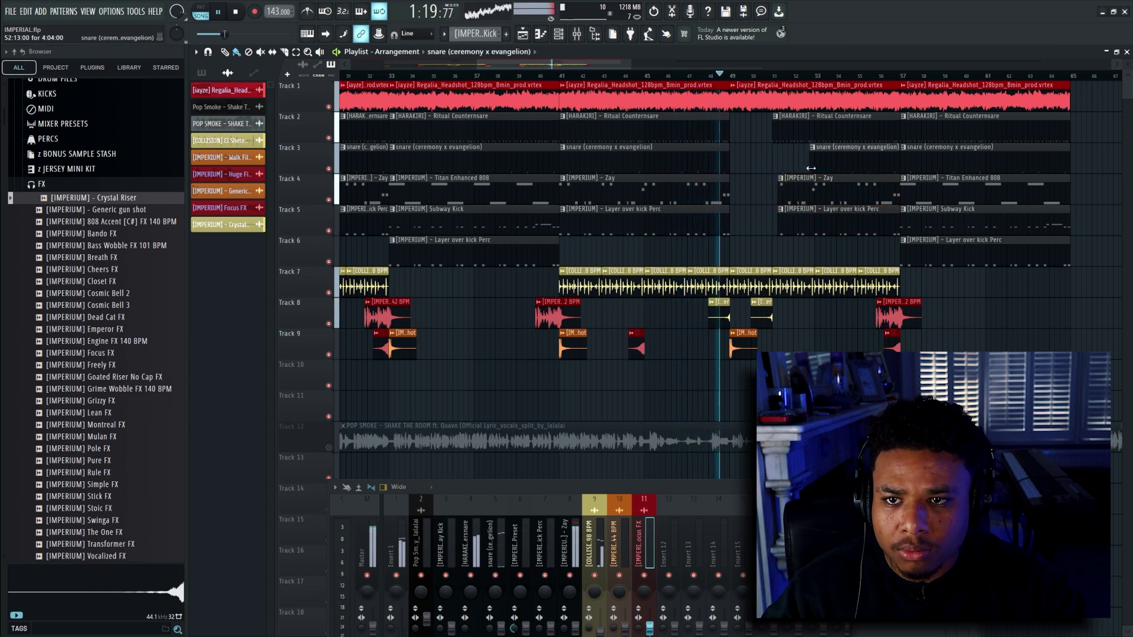
pyautogui.click(782, 201)
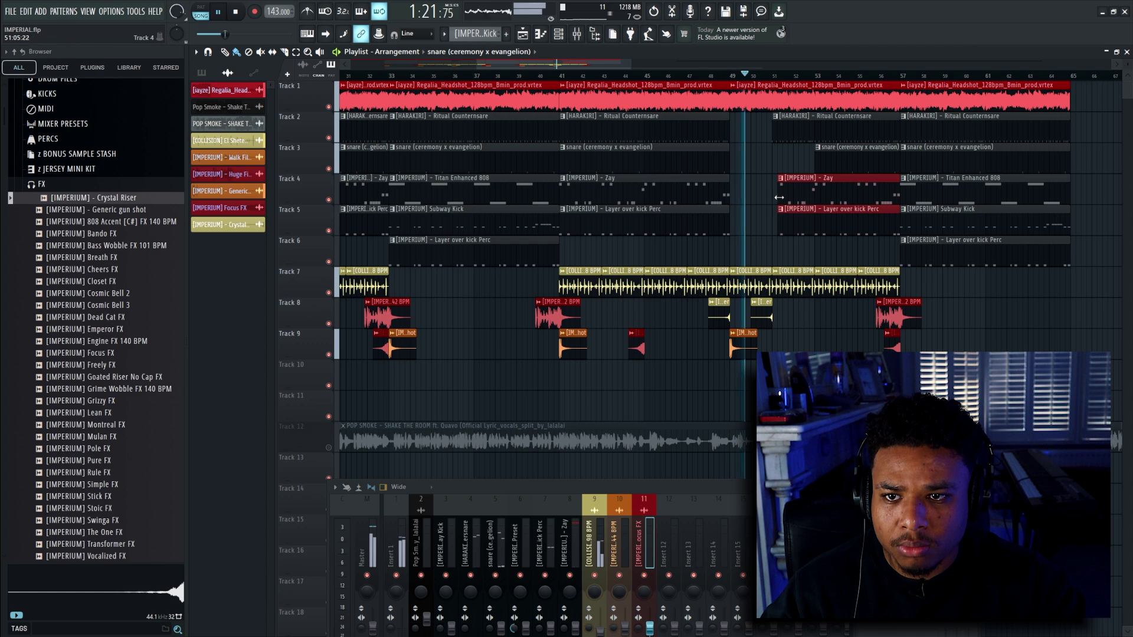
pyautogui.moveTo(779, 198); pyautogui.dragTo(817, 197)
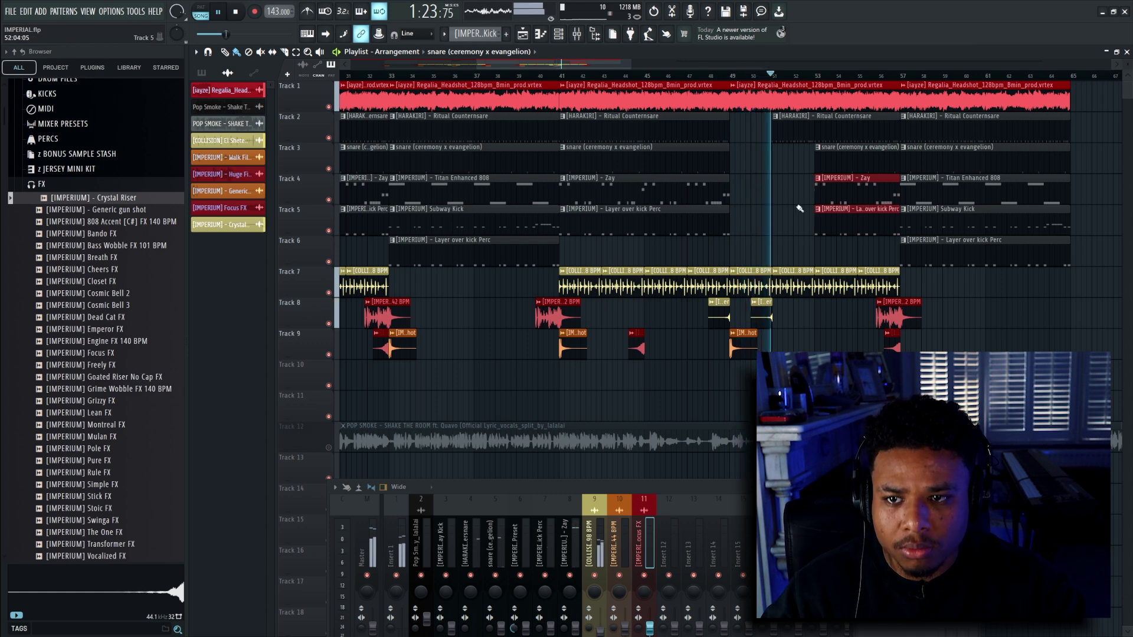
# Step: Move the Crystal Riser that leads into bar 51 so it leads into bar 53 on Track 8
pyautogui.scroll(3, 854, 258)
pyautogui.rightClick(681, 315)
pyautogui.moveTo(613, 316); pyautogui.dragTo(772, 315)
pyautogui.scroll(-8, 772, 316)
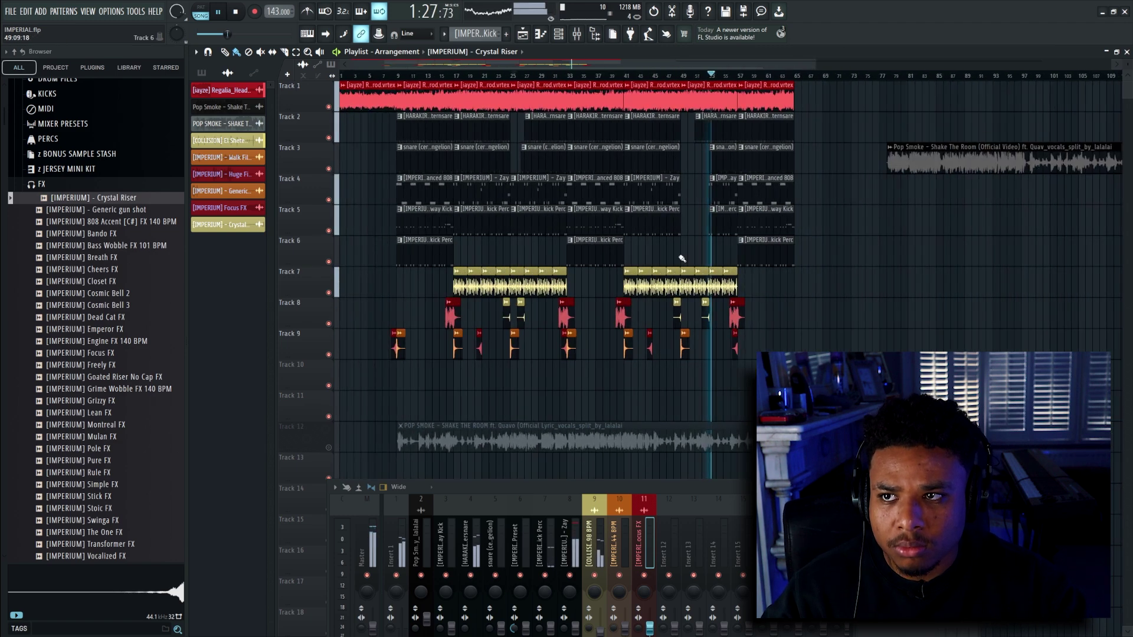
# Step: Move the spare Pop Smoke vocal clip on Track 3 well past the arrangement, to about bar 118
pyautogui.moveTo(707, 162); pyautogui.dragTo(883, 162)
pyautogui.scroll(4, 431, 187)
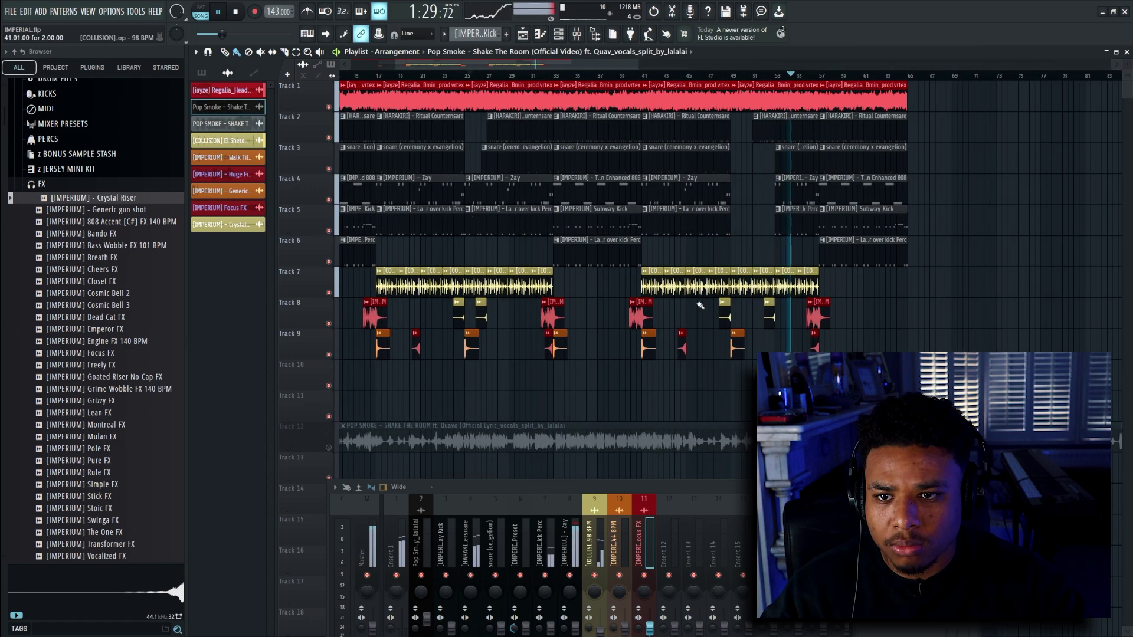
pyautogui.scroll(-2, 665, 208)
pyautogui.scroll(-1, 558, 175)
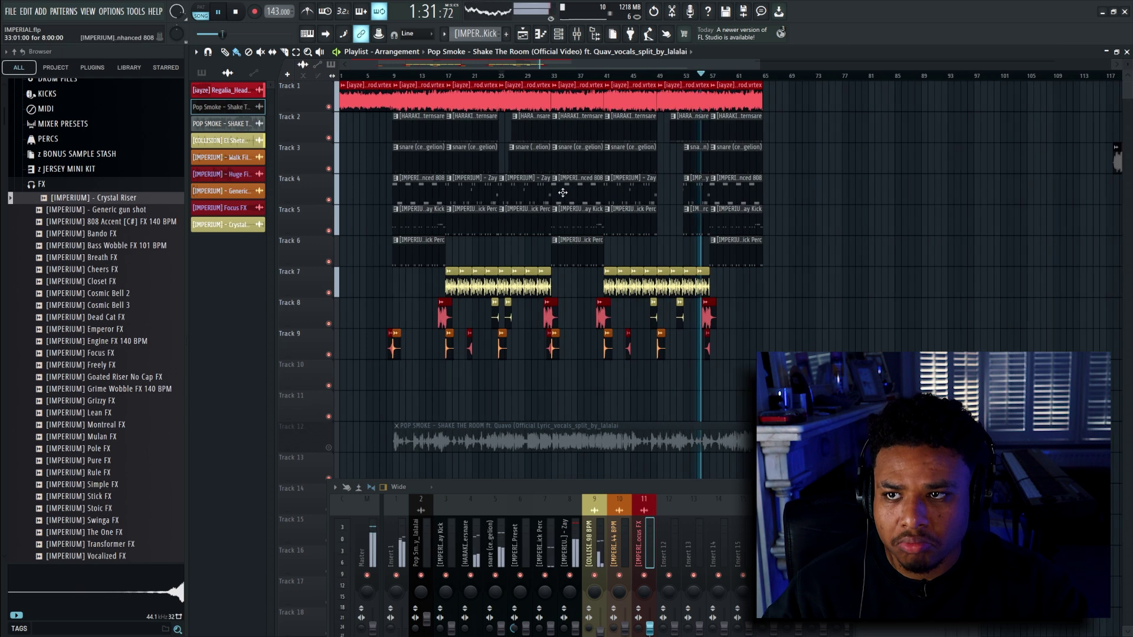
# Step: Copy all melody, drum, perc and FX clips of bars 17 to 32 to bars 65 to 80, undoing an accidental clip deletion
pyautogui.scroll(2, 490, 194)
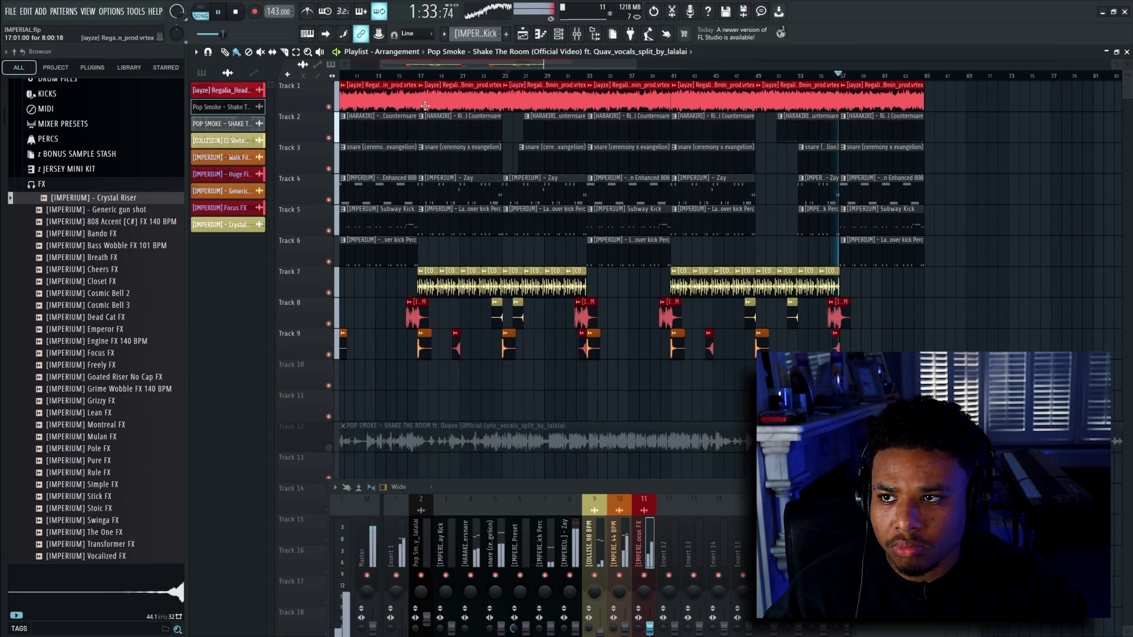
pyautogui.moveTo(424, 106)
pyautogui.mouseDown()
pyautogui.moveTo(519, 298)
pyautogui.moveTo(580, 379)
pyautogui.moveTo(909, 120)
pyautogui.moveTo(945, 120)
pyautogui.moveTo(938, 136)
pyautogui.mouseUp()
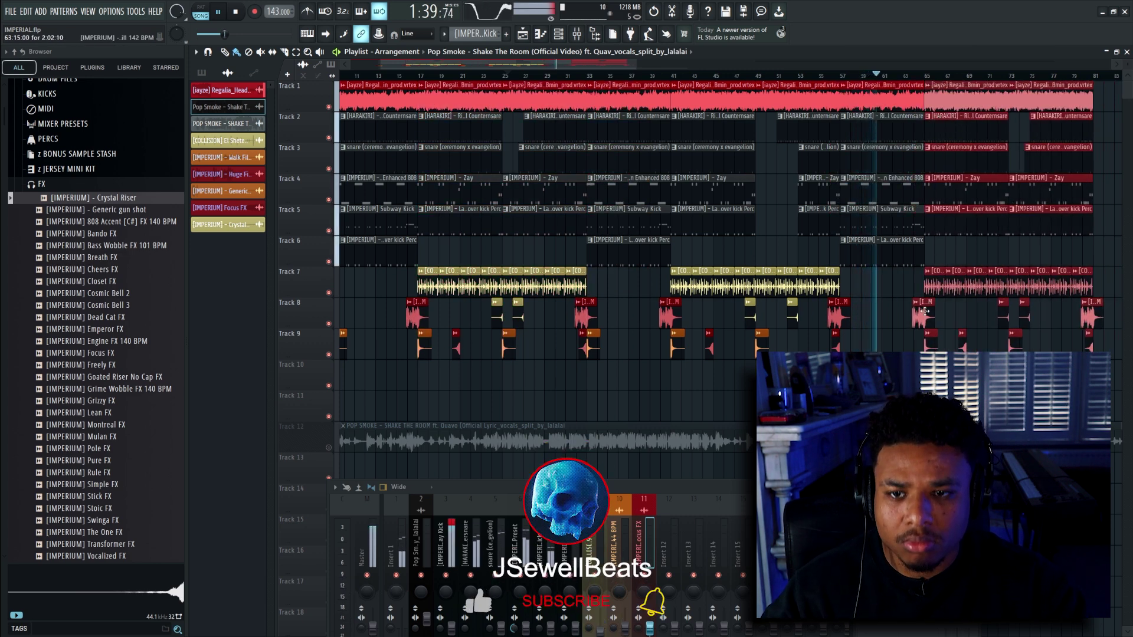
pyautogui.click(910, 287)
pyautogui.hotkey('ctrl', 'z')
pyautogui.scroll(-2, 929, 326)
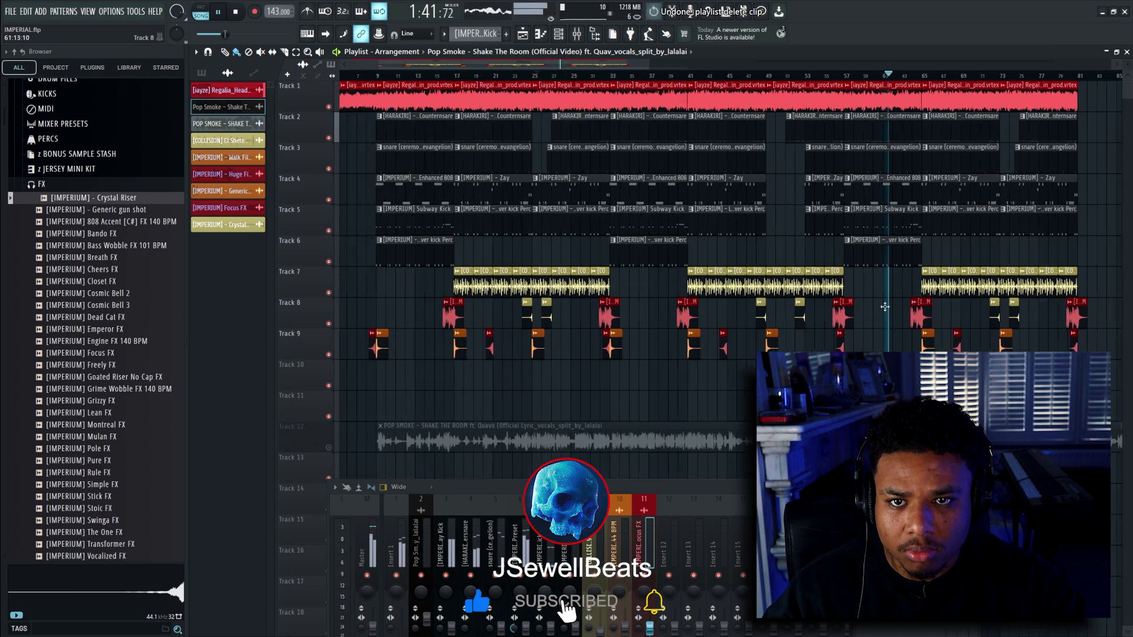
# Step: Copy the melody, 808 and drum patterns of bars 9 to 16 to bars 81 to 88
pyautogui.moveTo(418, 120); pyautogui.dragTo(448, 261)
pyautogui.moveTo(416, 94)
pyautogui.mouseDown()
pyautogui.moveTo(998, 121)
pyautogui.moveTo(938, 93)
pyautogui.mouseUp()
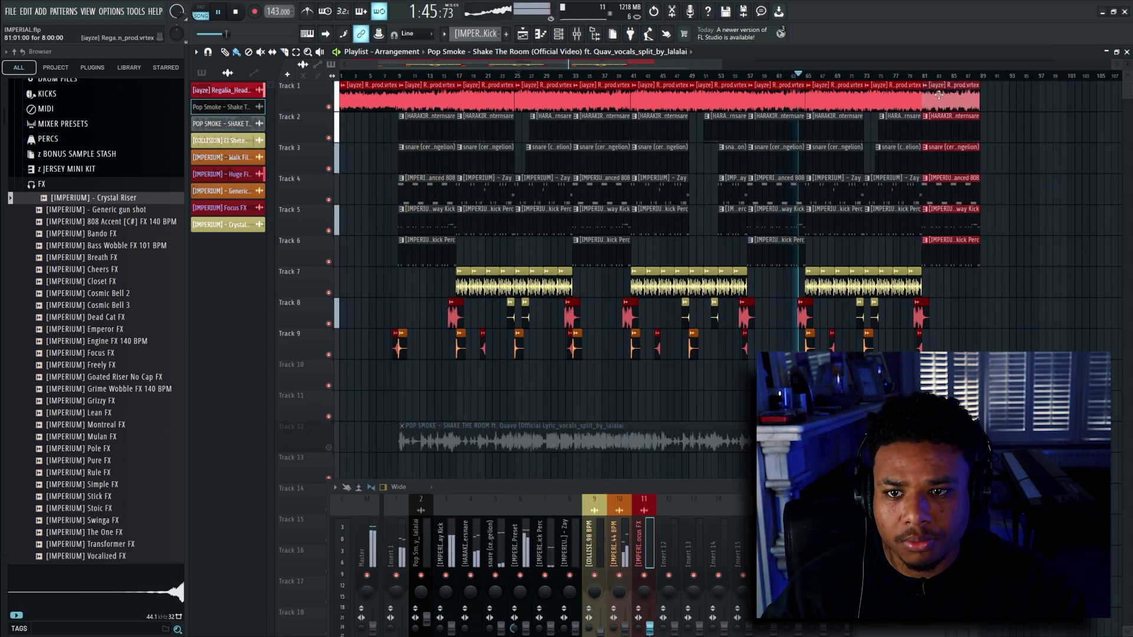
pyautogui.scroll(4, 923, 240)
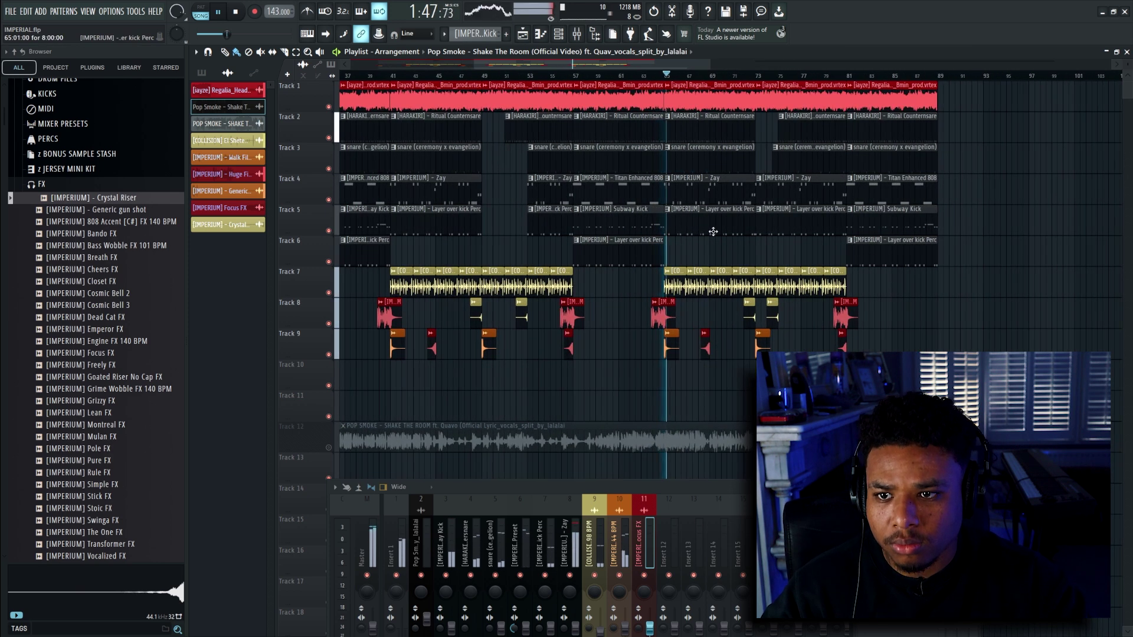
# Step: Delete the countersnare, snare, Zay 808 and kick perc patterns in bars 65 to 72 on Tracks 2 to 5
pyautogui.scroll(2, 682, 238)
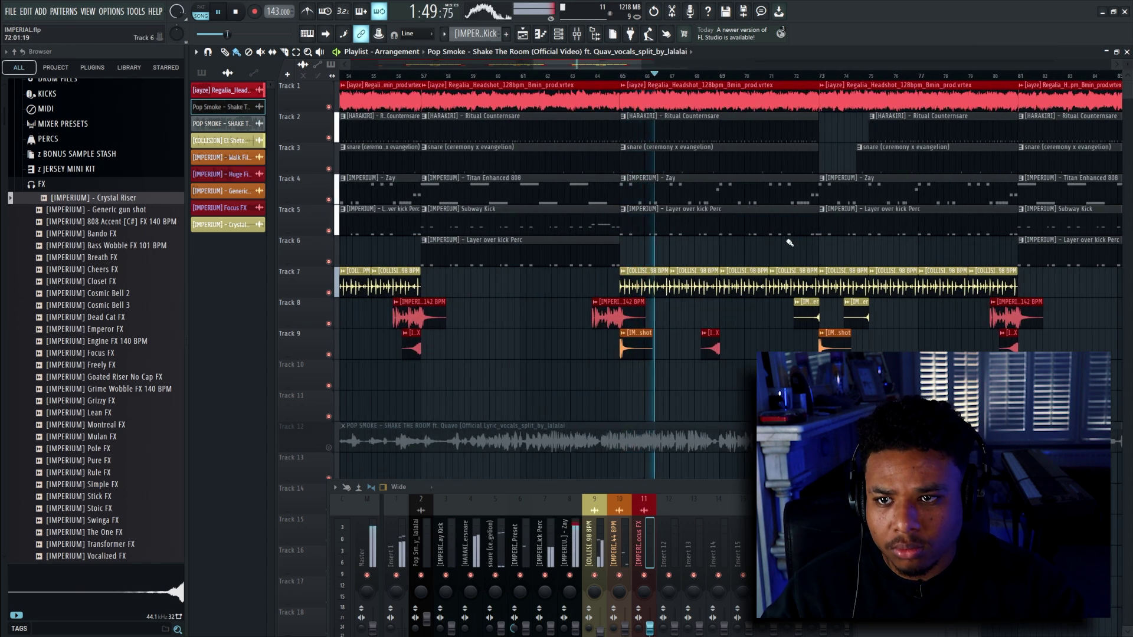
pyautogui.rightClick(702, 228)
pyautogui.rightClick(704, 193)
pyautogui.rightClick(706, 161)
pyautogui.rightClick(708, 131)
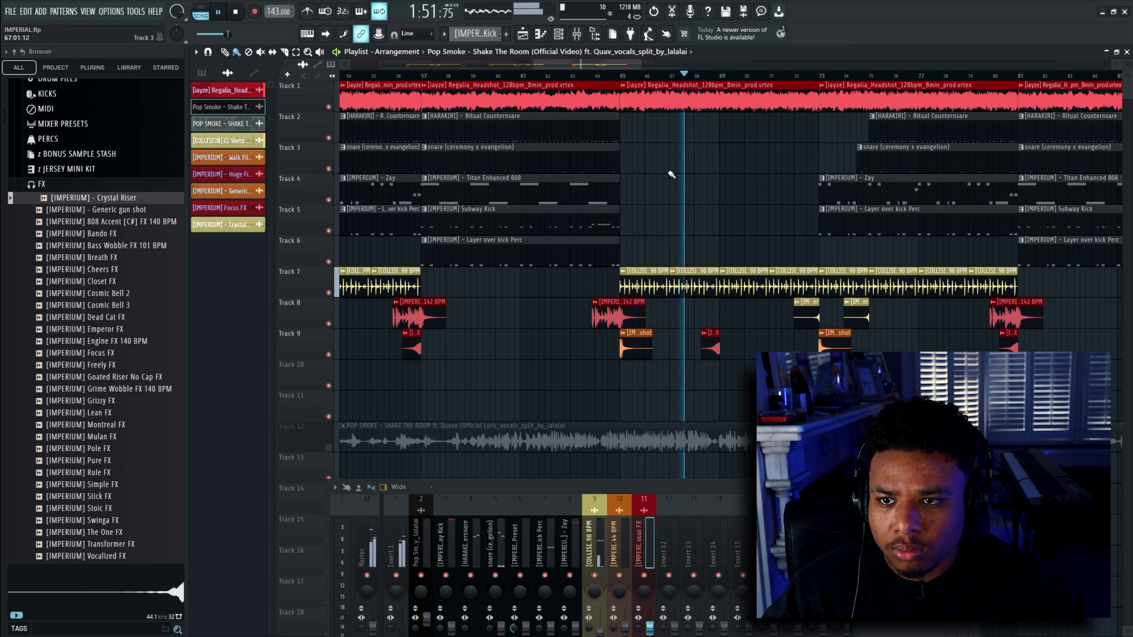
# Step: Loop bars 65 to 72 and add the HalfTime effect to the perc loop's mixer track
pyautogui.moveTo(620, 76); pyautogui.dragTo(809, 76)
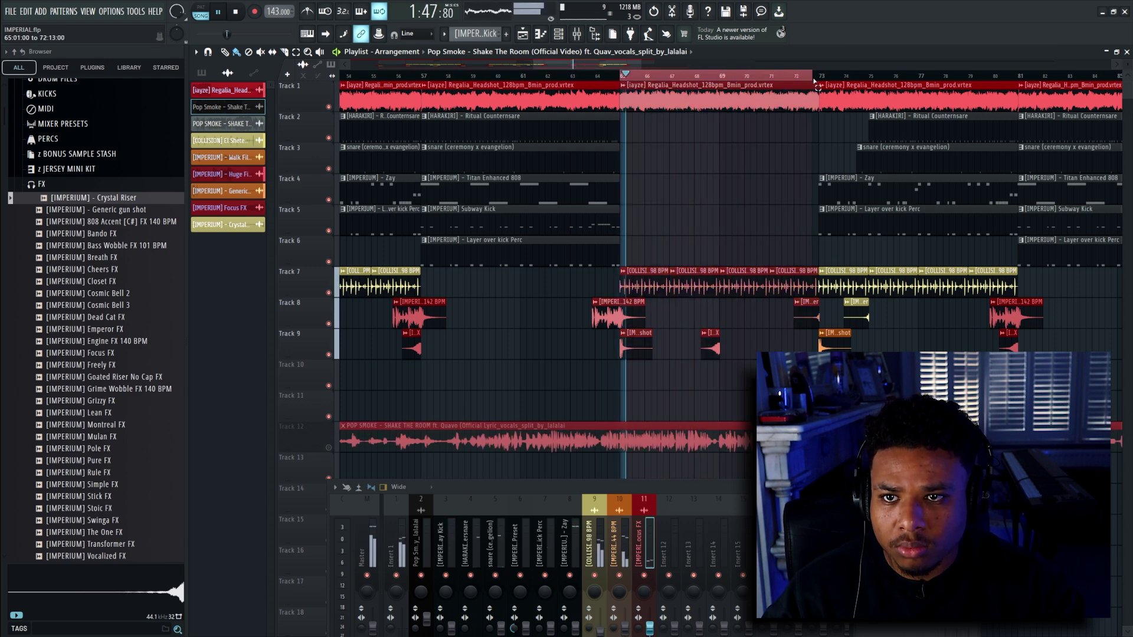
pyautogui.click(594, 531)
pyautogui.click(861, 522)
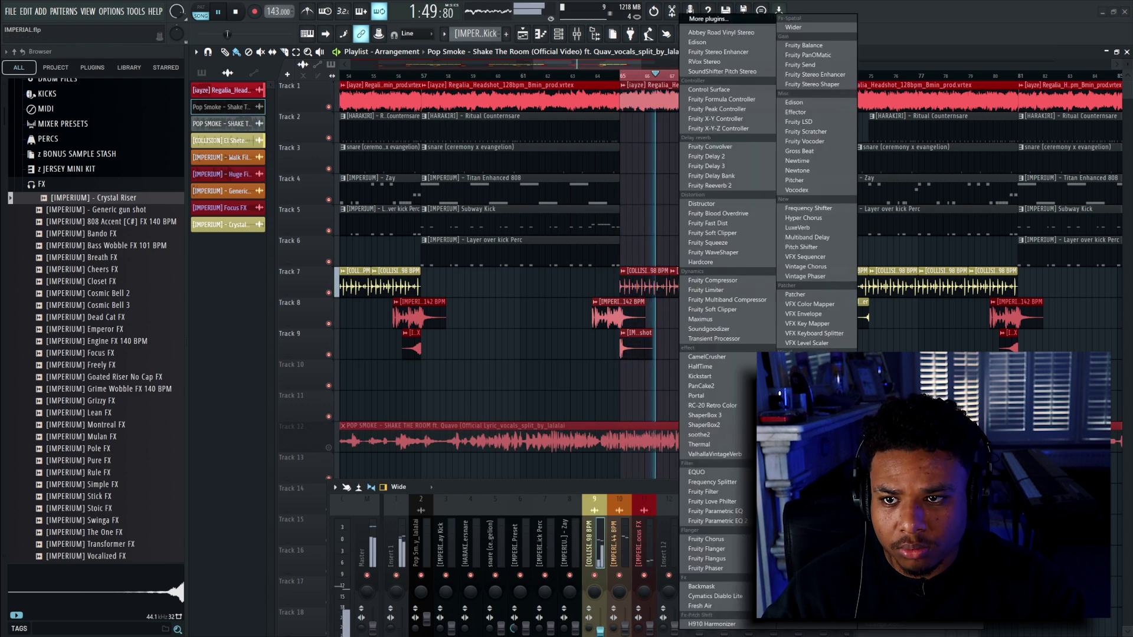
pyautogui.click(701, 367)
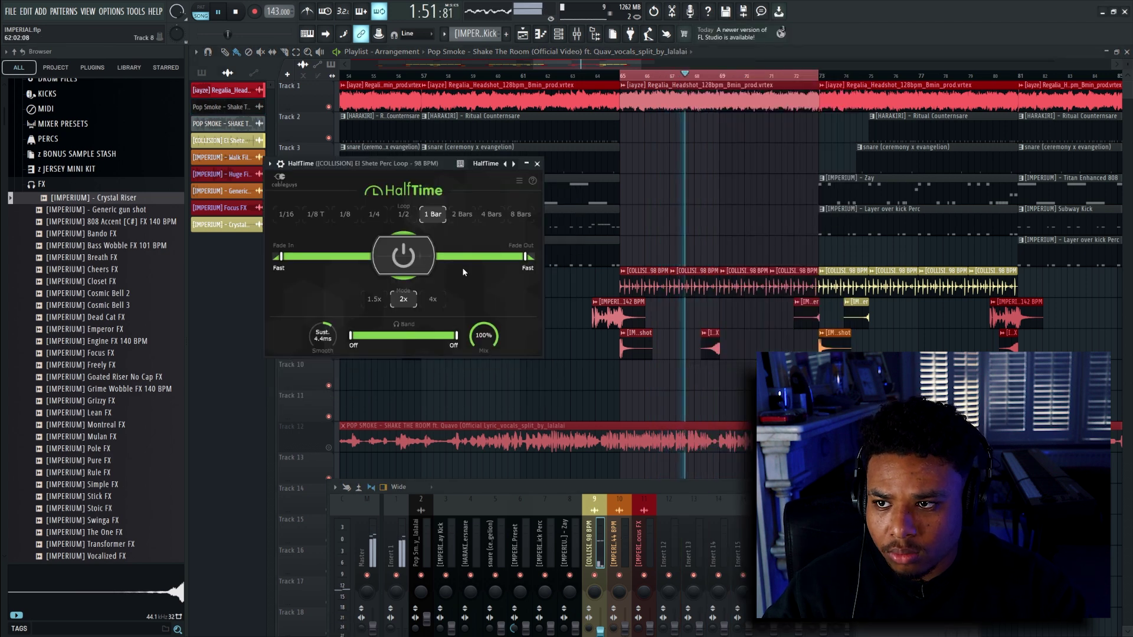
# Step: Create an automation clip for HalfTime's mix level and place it on Track 10
pyautogui.scroll(-3, 773, 378)
pyautogui.click(772, 380)
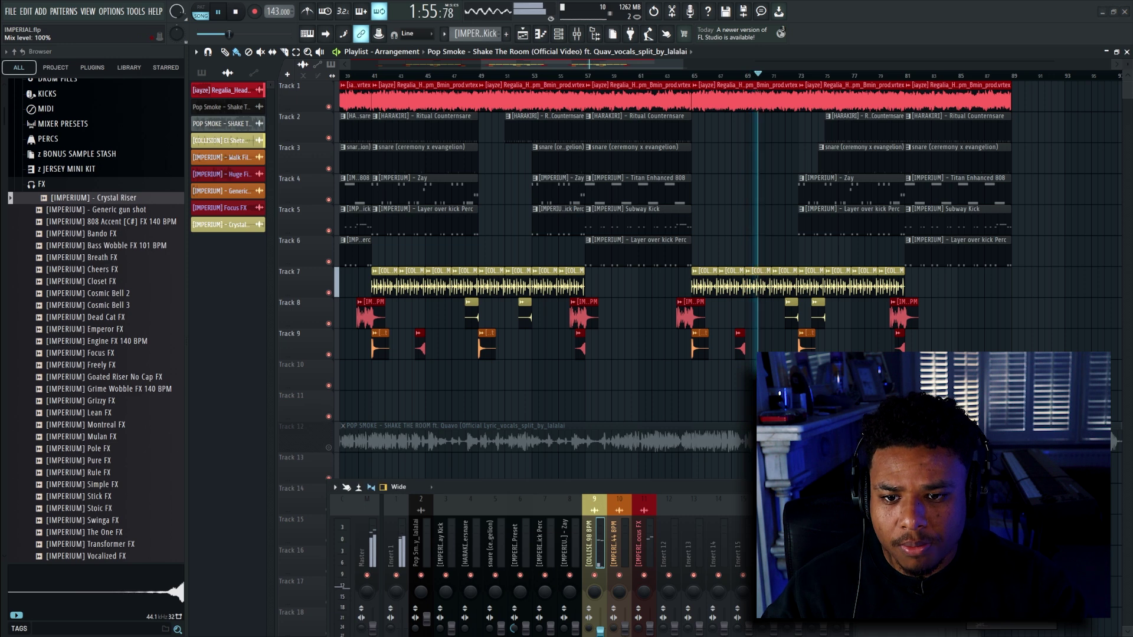
pyautogui.click(1009, 519)
pyautogui.scroll(-1, 997, 407)
pyautogui.scroll(3, 997, 407)
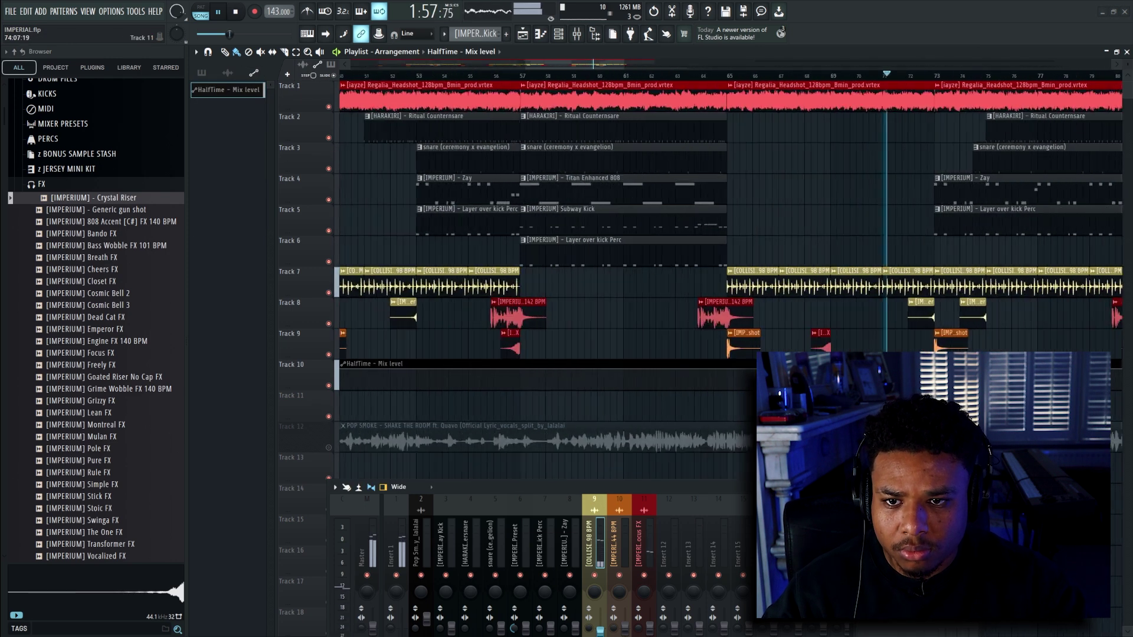
# Step: Shape the HalfTime mix level automation to be up only for bars 65 to 72 and 0% elsewhere
pyautogui.press('space')
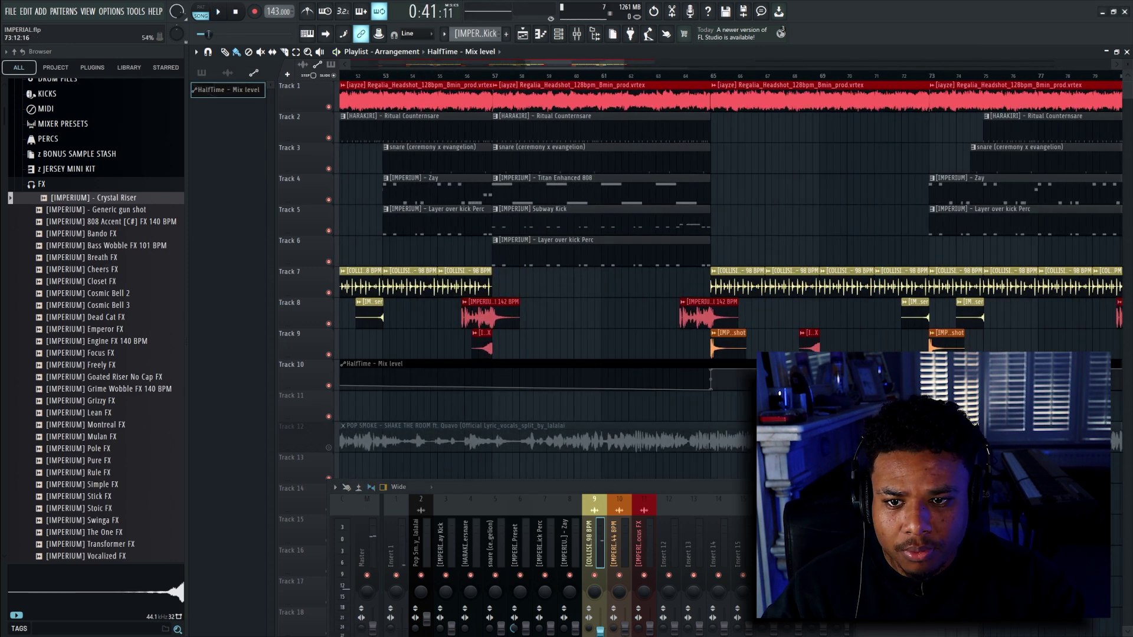
pyautogui.scroll(-3, 381, 373)
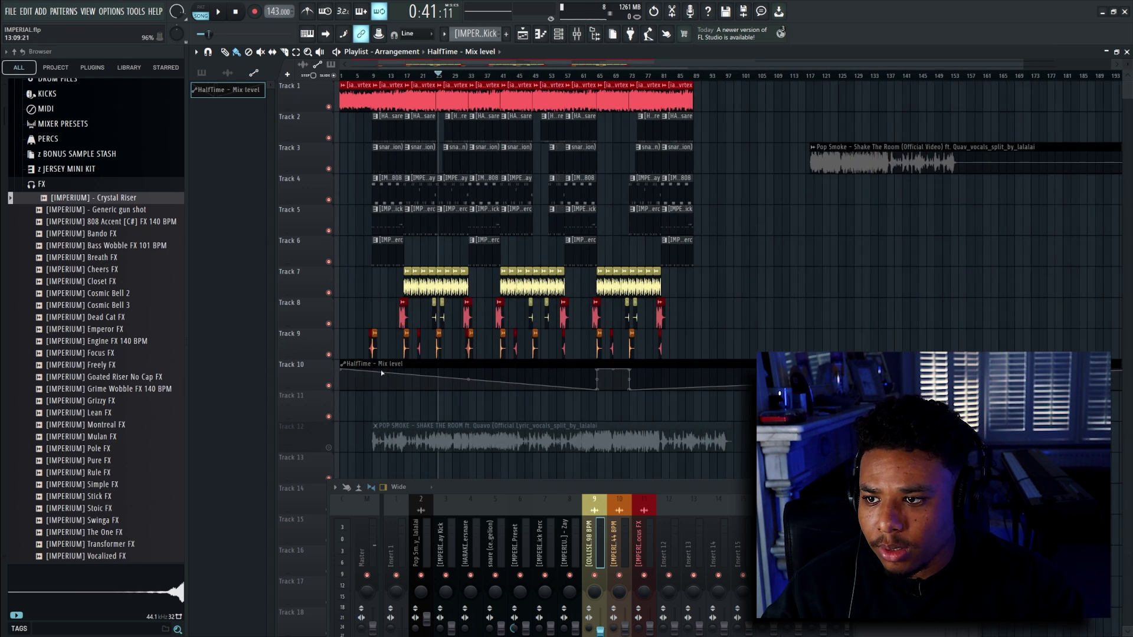
pyautogui.scroll(-1, 677, 400)
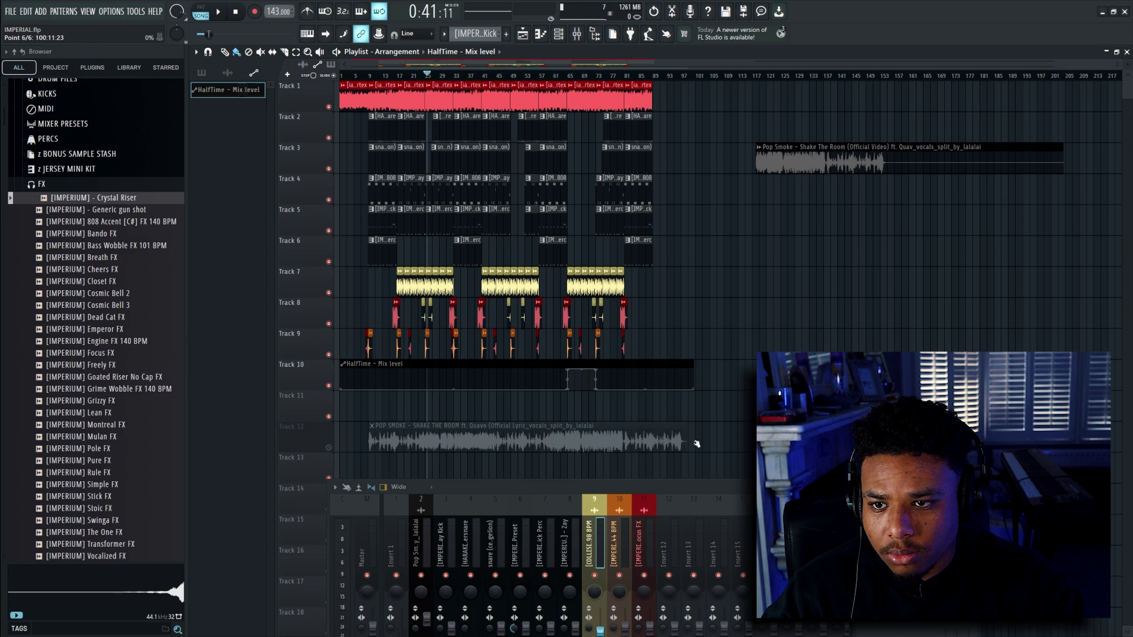
pyautogui.scroll(3, 561, 278)
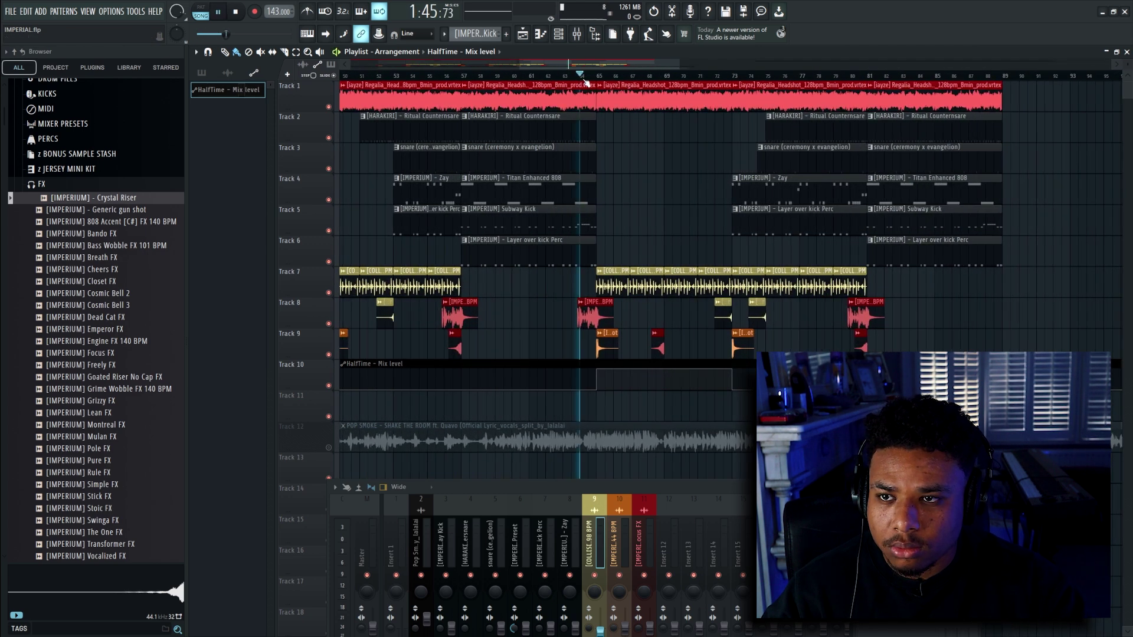
# Step: Loop bars 65 to 72 and play back from about bar 64 to hear the half-time section
pyautogui.scroll(2, 587, 83)
pyautogui.moveTo(574, 77); pyautogui.dragTo(823, 76)
pyautogui.click(538, 76)
# Step: Find Fruity Love Philter in the effect plugin list, add it to the Master track and close its window
pyautogui.click(378, 544)
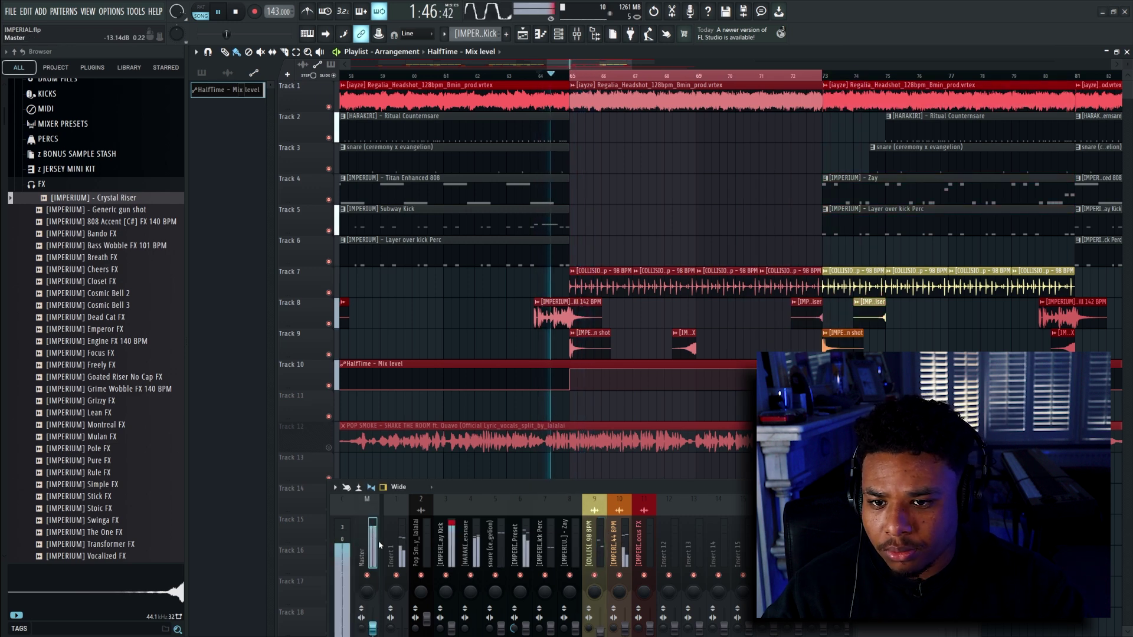
pyautogui.click(864, 527)
pyautogui.click(705, 21)
pyautogui.write('pj')
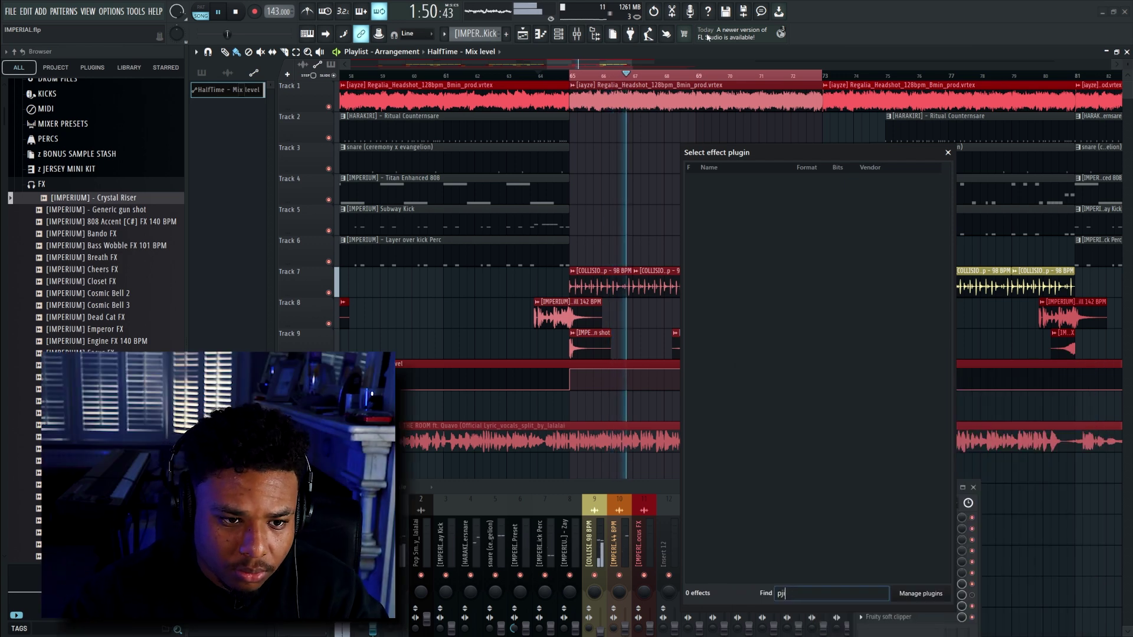
pyautogui.press('BackSpace')
pyautogui.write('h')
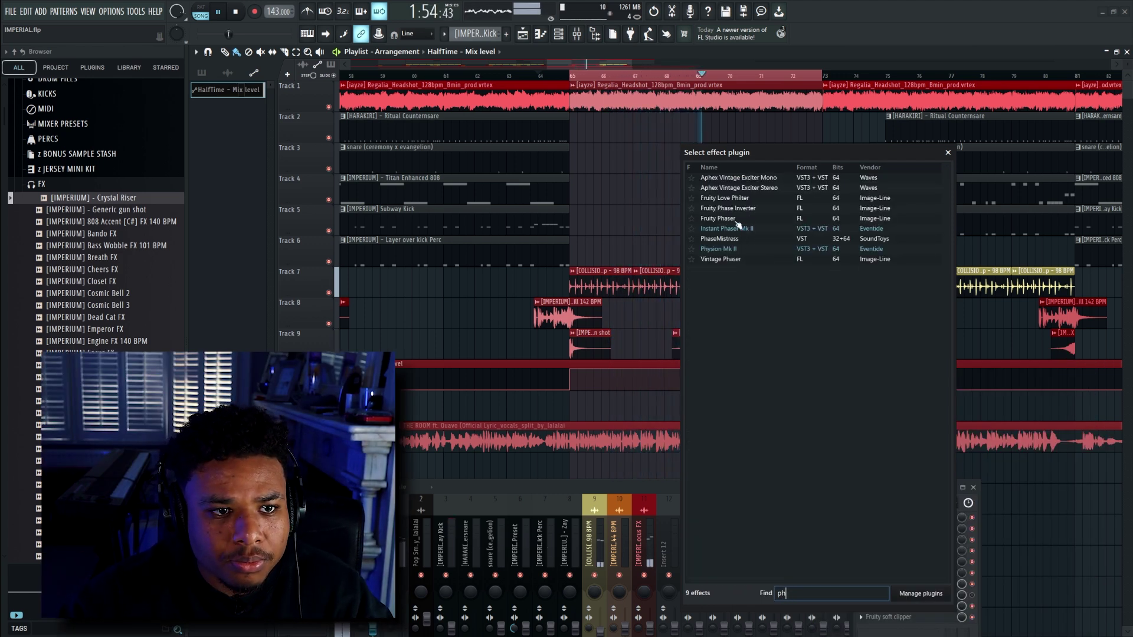
pyautogui.click(742, 200)
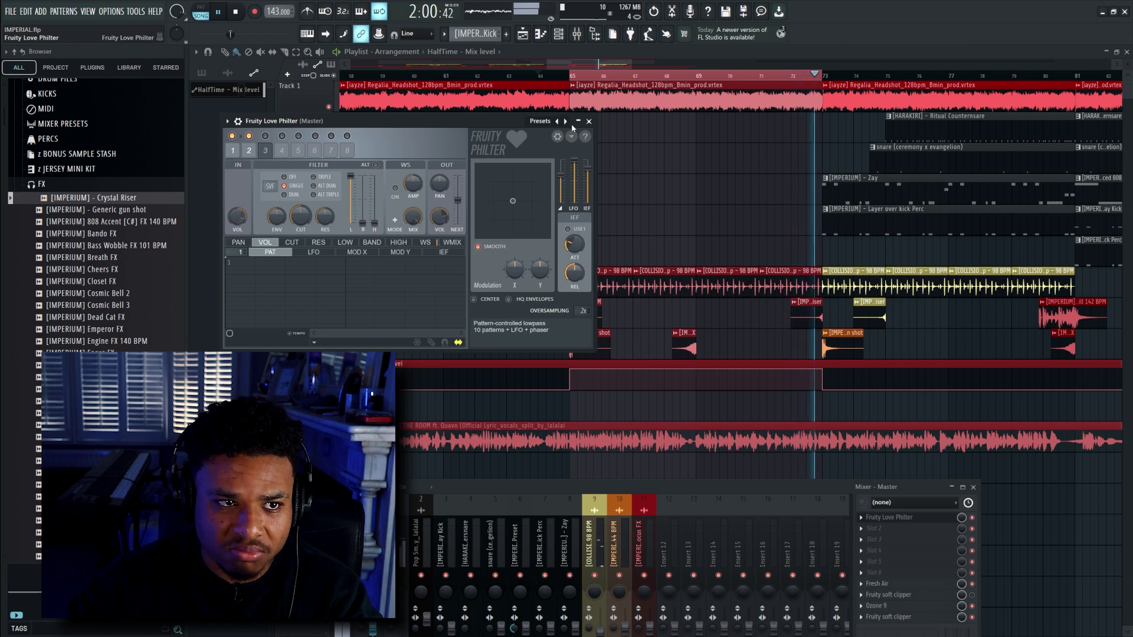
pyautogui.click(588, 121)
# Step: Create an automation clip for the Fruity Love Philter mix level on Track 11
pyautogui.scroll(-4, 624, 329)
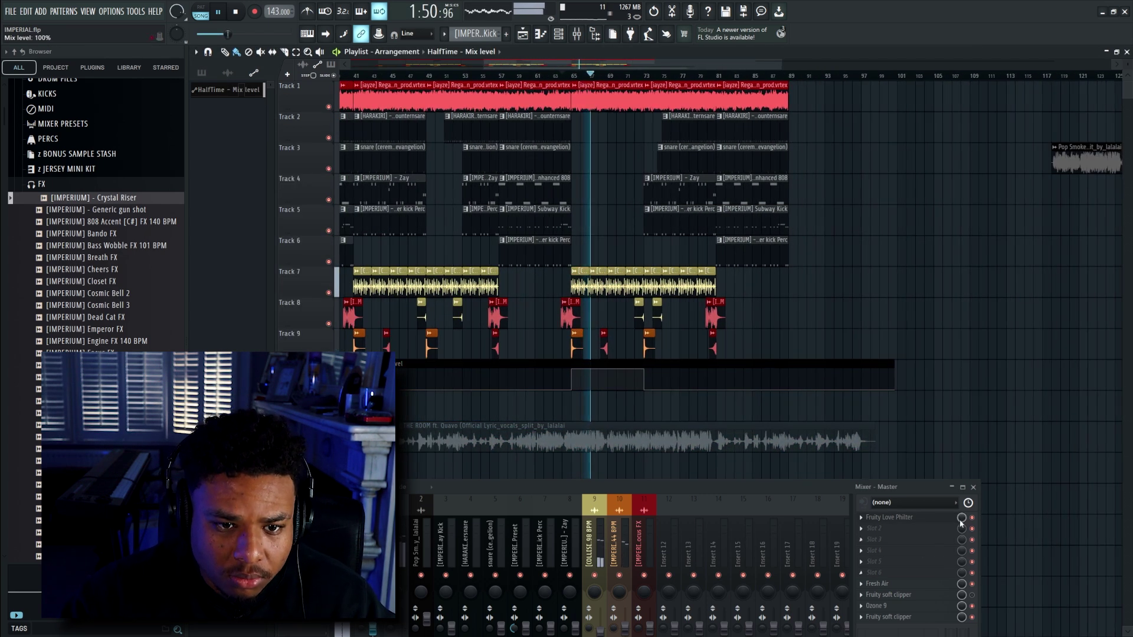
pyautogui.rightClick(960, 522)
pyautogui.click(1003, 538)
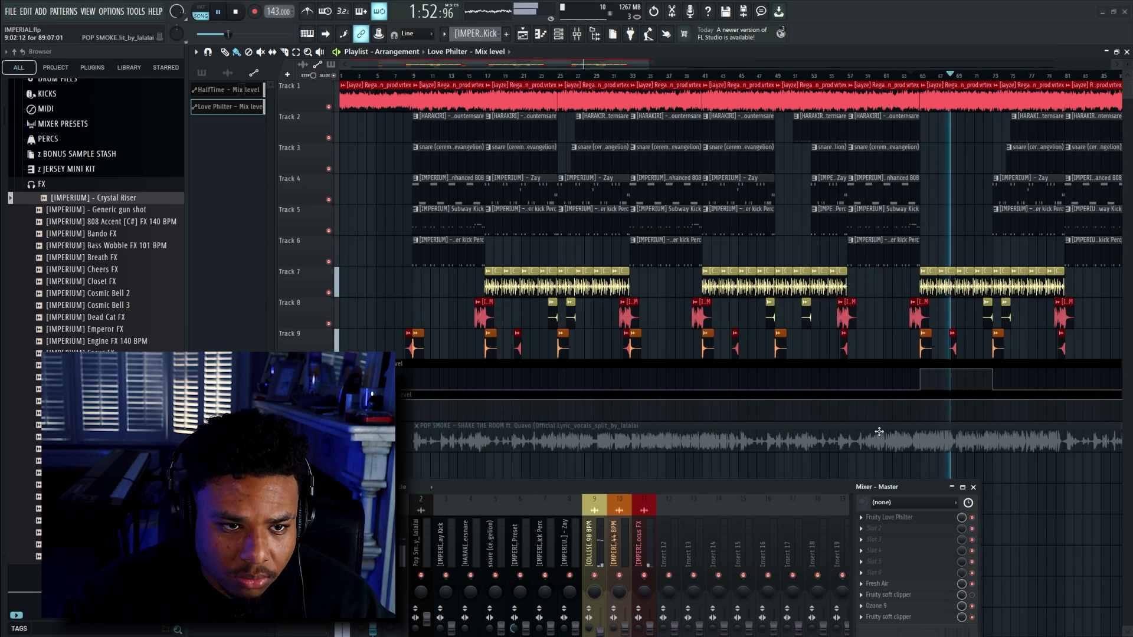
# Step: Shape the Love Philter mix level automation to be up only for bars 71 and 72 and zero elsewhere
pyautogui.scroll(5, 956, 361)
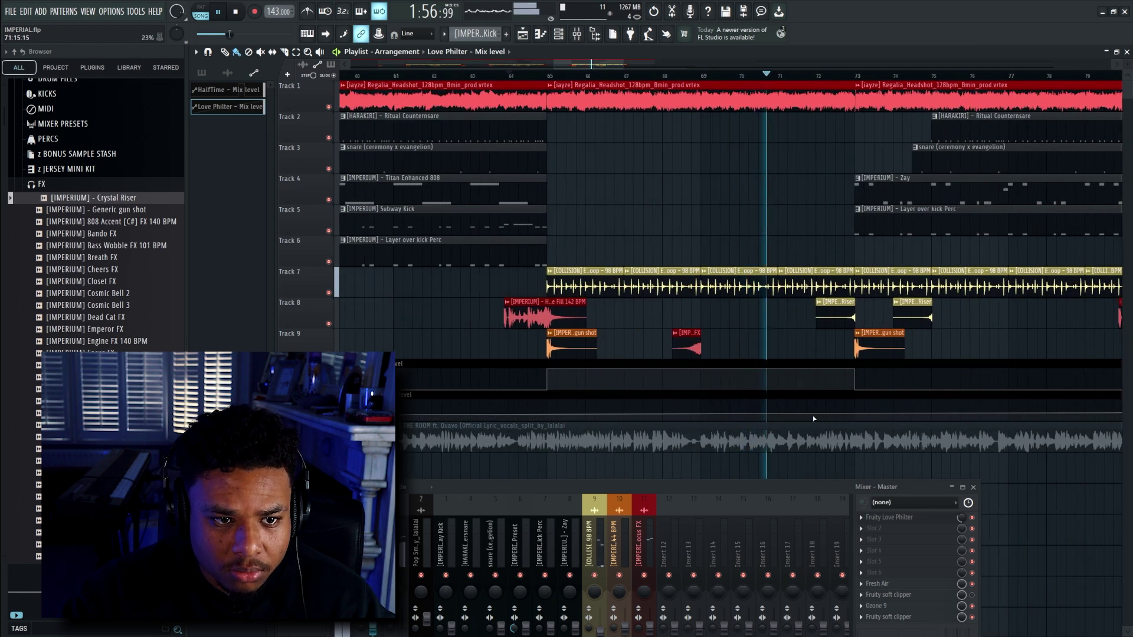
pyautogui.moveTo(776, 417); pyautogui.dragTo(775, 395)
pyautogui.moveTo(849, 396); pyautogui.dragTo(847, 413)
pyautogui.scroll(-3, 847, 412)
pyautogui.scroll(-5, 846, 413)
pyautogui.scroll(-1, 888, 370)
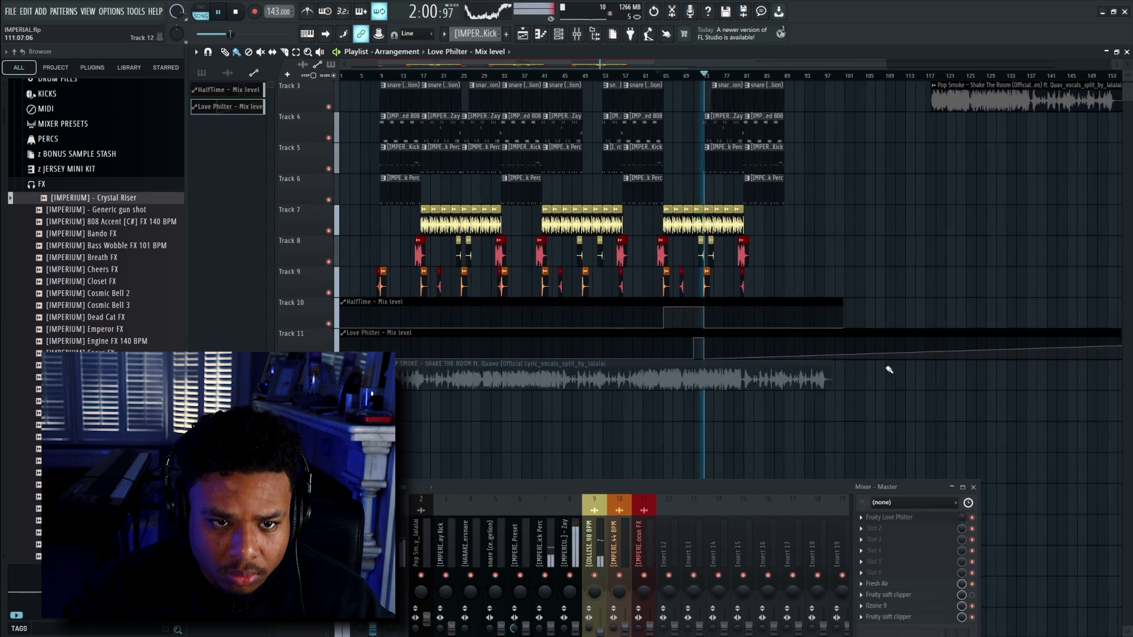
pyautogui.moveTo(1091, 343); pyautogui.dragTo(717, 390)
# Step: Move the spare Pop Smoke vocal clip from Track 3 down to the muted Track 12, then deselect it
pyautogui.scroll(2, 525, 254)
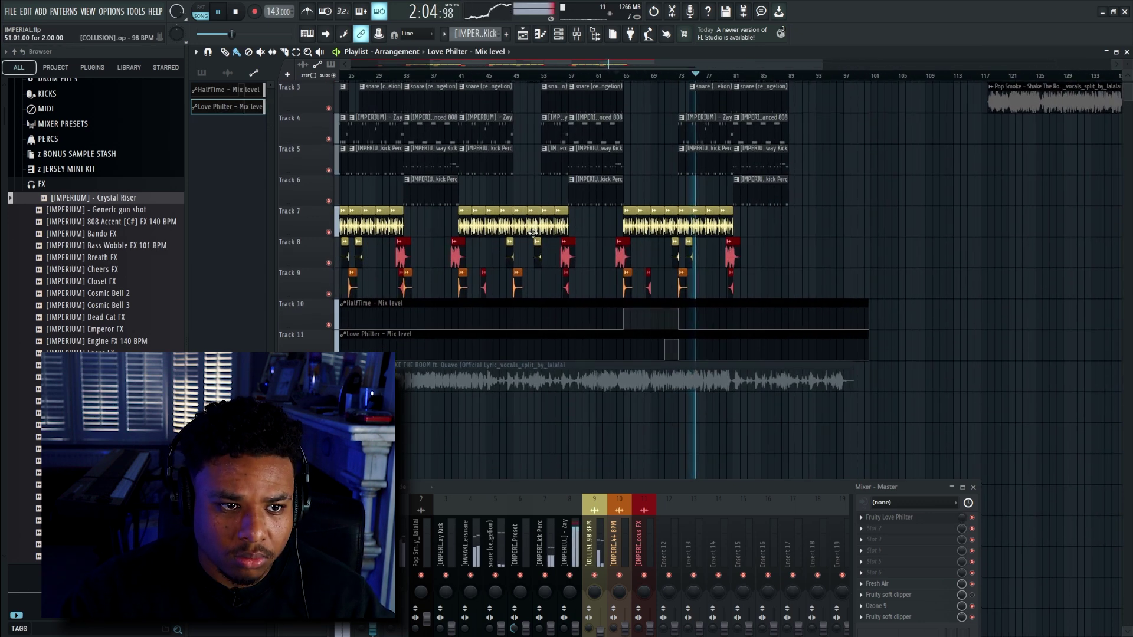
pyautogui.scroll(2, 559, 232)
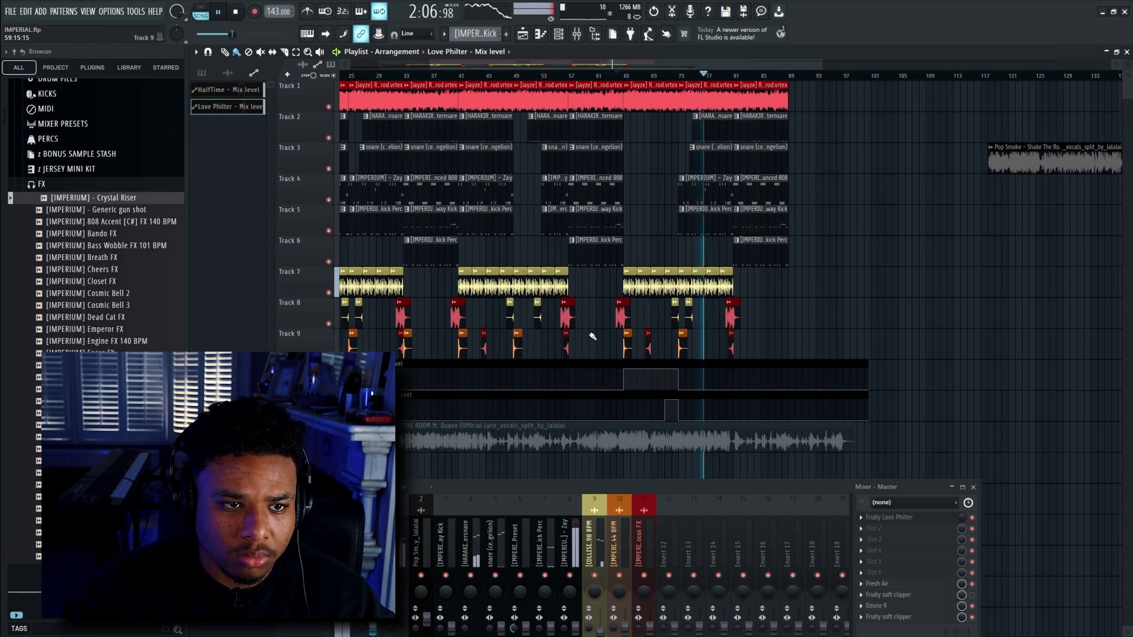
pyautogui.keyDown('ctrl'); pyautogui.click(1029, 163); pyautogui.keyUp('ctrl')
pyautogui.hotkey('shift', 'Down')
pyautogui.hotkey('shift', 'Down')
pyautogui.hotkey('shift', 'Down')
pyautogui.hotkey('shift', 'Down')
pyautogui.hotkey('shift', 'Down')
pyautogui.hotkey('shift', 'Down')
pyautogui.hotkey('shift', 'Down')
pyautogui.hotkey('shift', 'Down')
pyautogui.hotkey('shift', 'Down')
pyautogui.hotkey('shift', 'Down')
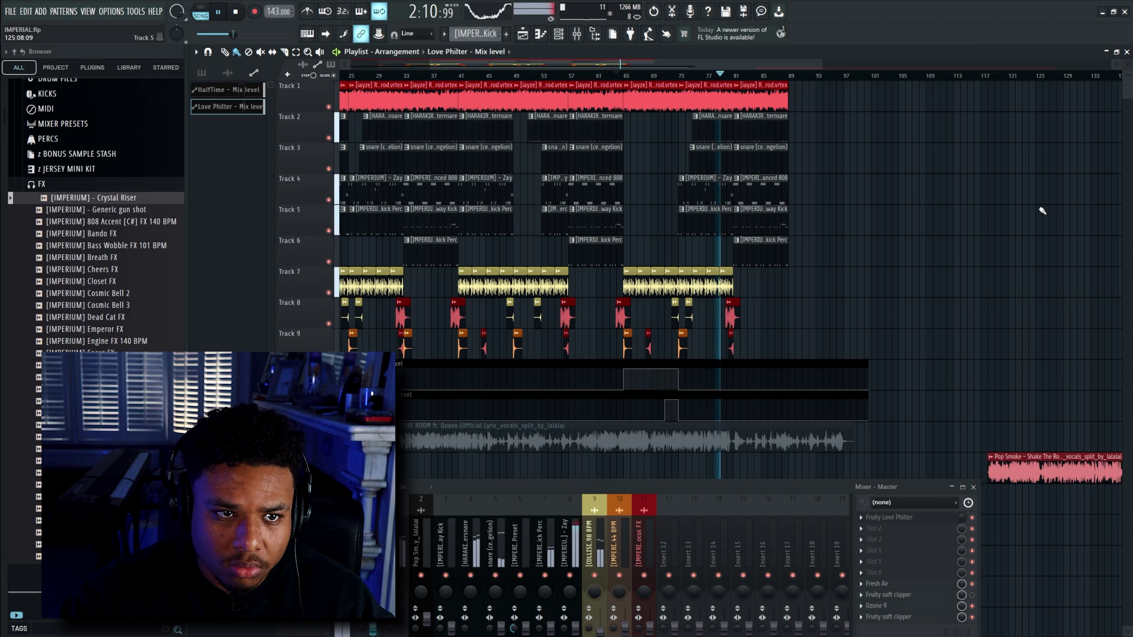
pyautogui.hotkey('shift', 'Up')
pyautogui.keyDown('ctrl'); pyautogui.click(901, 155); pyautogui.keyUp('ctrl')
# Step: Extend the melody on Track 1 over bars 89 to 96 and add a Huge Fill leading into bar 89 on Track 8
pyautogui.scroll(-2, 901, 154)
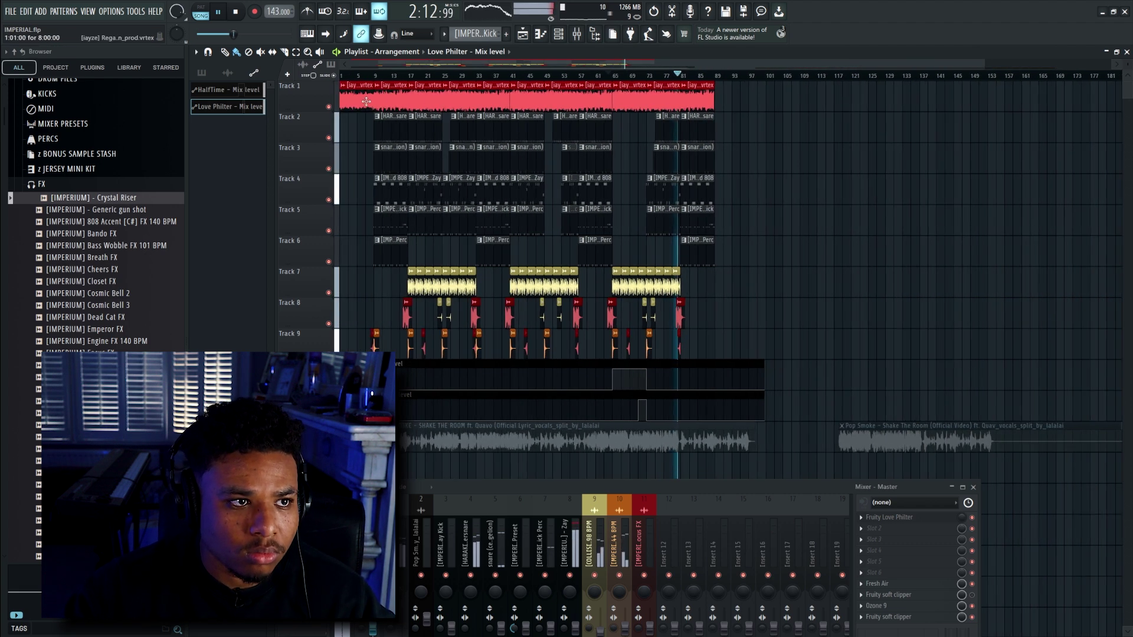
pyautogui.scroll(4, 730, 99)
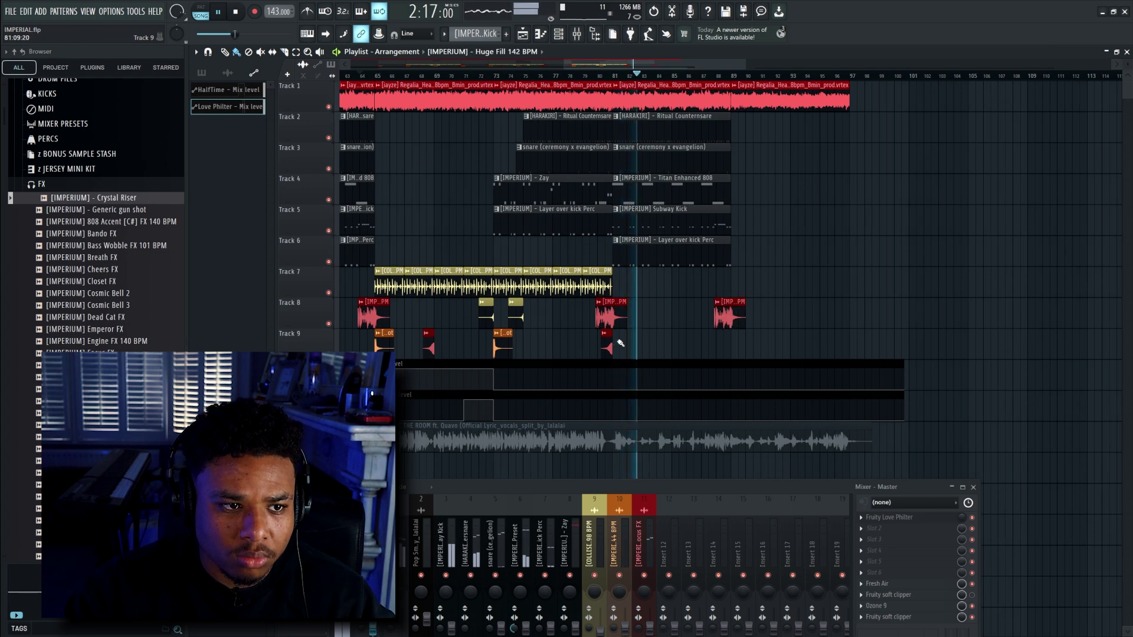
# Step: Copy the Generic gun shot clip from bar 73 to bar 89 on Track 9
pyautogui.click(504, 343)
pyautogui.click(766, 346)
pyautogui.scroll(-4, 731, 348)
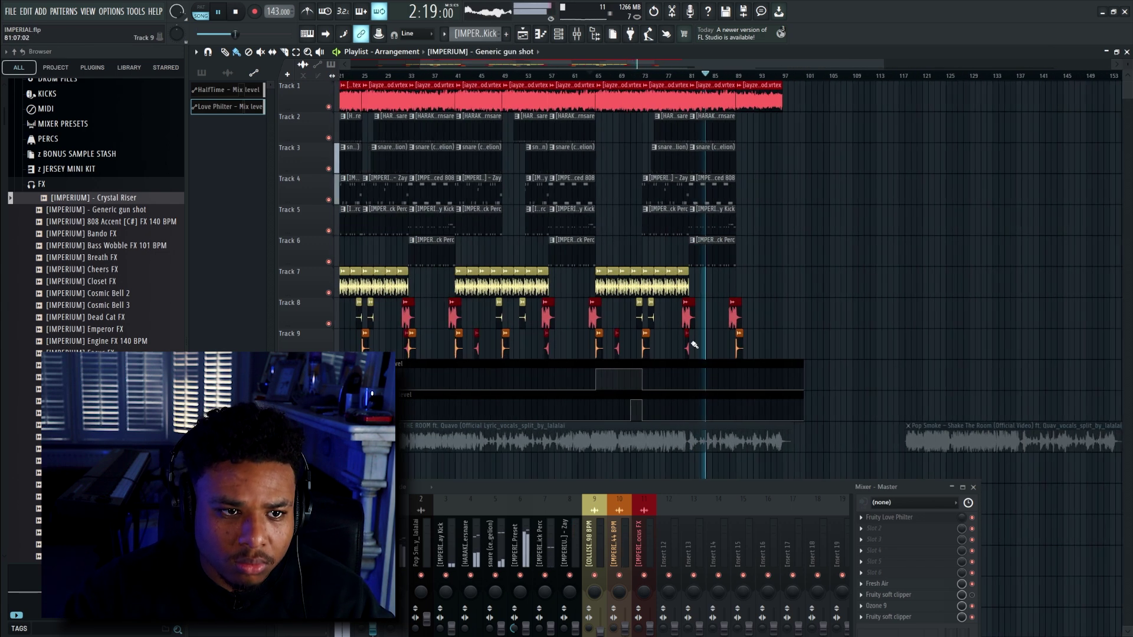
pyautogui.scroll(1, 382, 347)
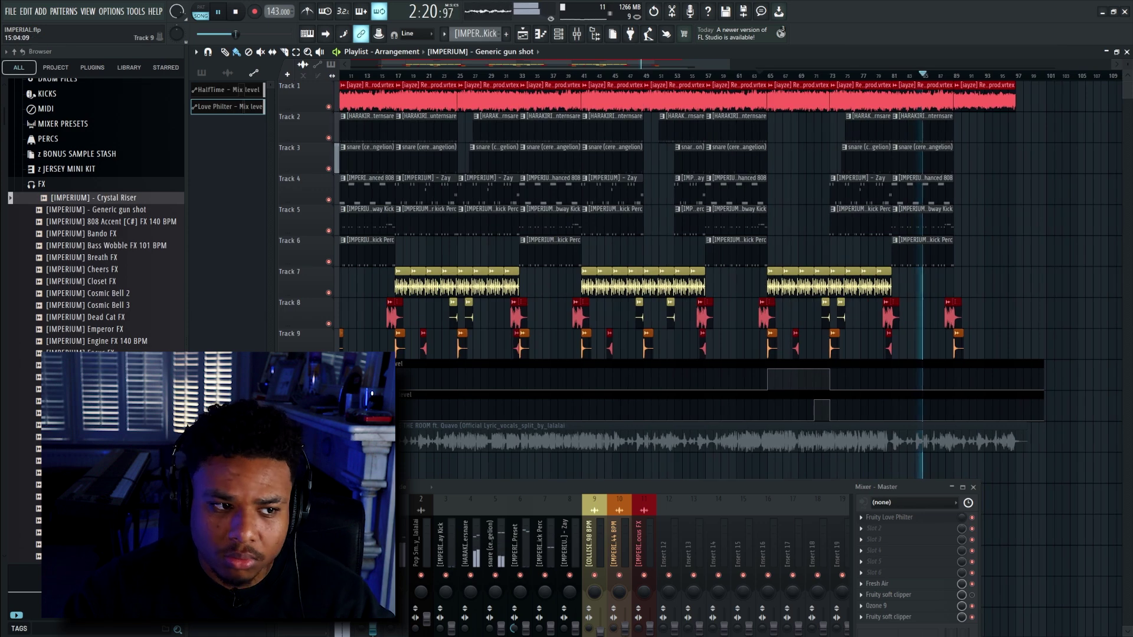